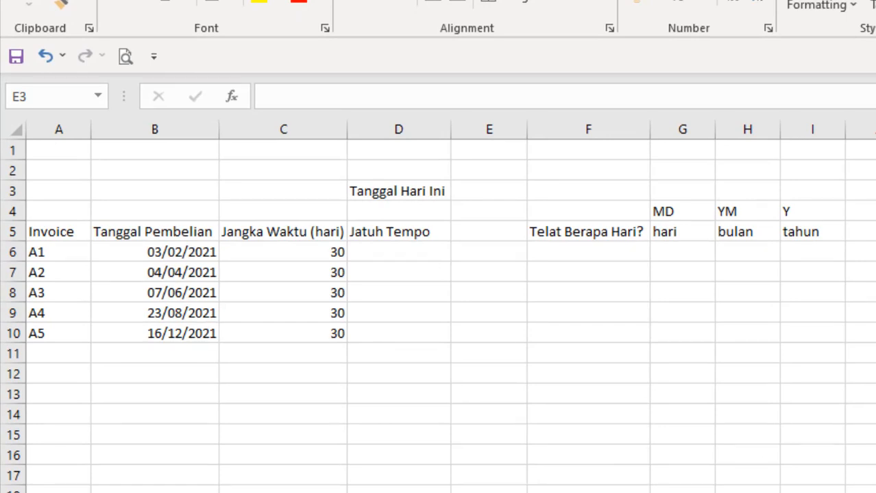
Review the invoice codes and purchase dates in the Invoice and Tanggal Pembelian columns.
{"action": "left_click", "coordinate": [566, 248]}
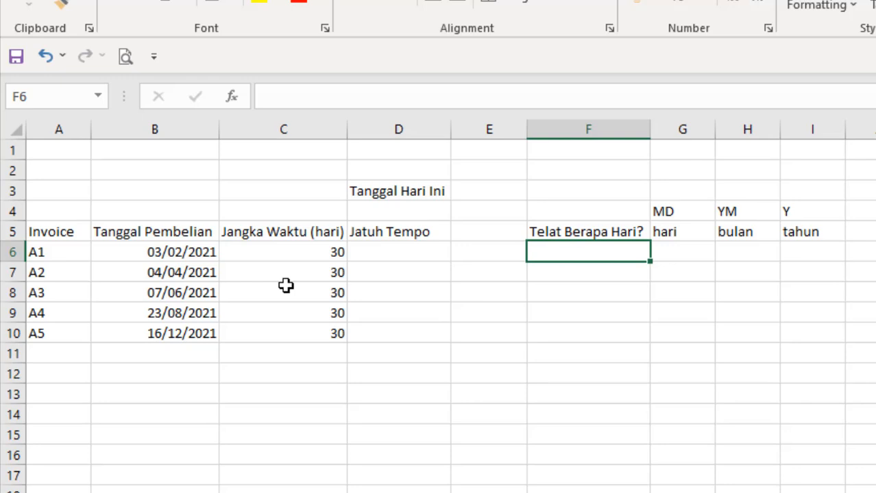
{"action": "key", "text": "Left"}
{"action": "key", "text": "Left"}
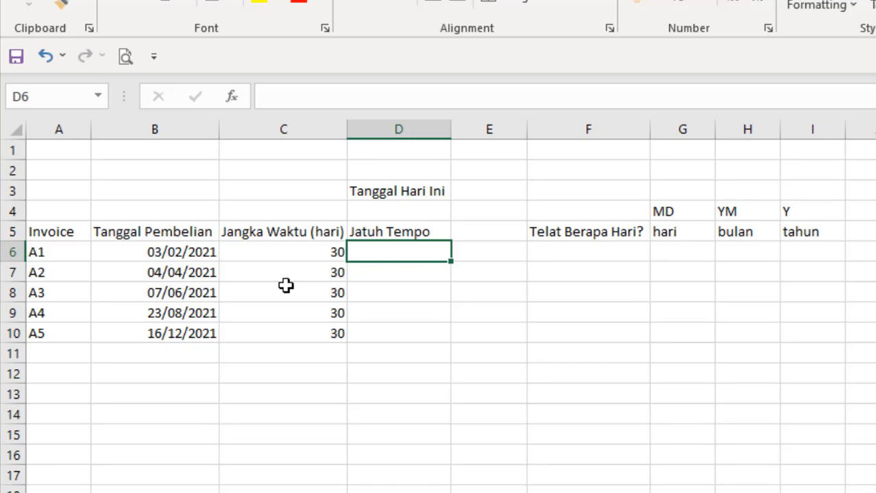
{"action": "key", "text": "Left"}
{"action": "key", "text": "Left"}
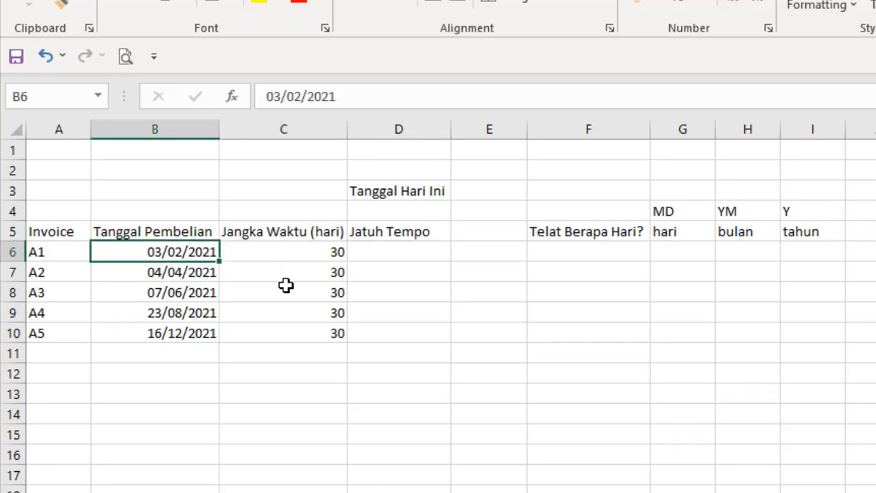
{"action": "key", "text": "Up"}
{"action": "key", "text": "Left"}
{"action": "key", "text": "Down"}
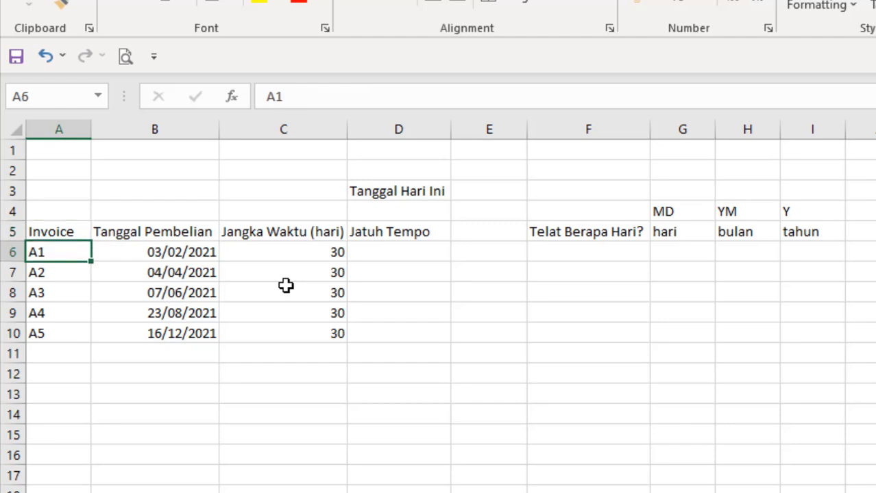
{"action": "key", "text": "Right"}
{"action": "key", "text": "Up"}
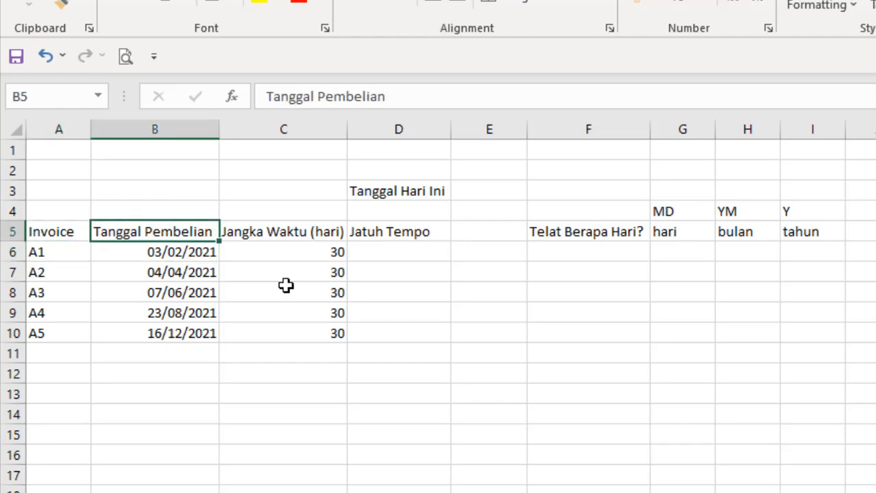
{"action": "key", "text": "Down"}
{"action": "key", "text": "Down"}
{"action": "key", "text": "Down"}
{"action": "key", "text": "Down"}
{"action": "key", "text": "Down"}
{"action": "key", "text": "Up"}
{"action": "key", "text": "Up"}
{"action": "key", "text": "Up"}
{"action": "key", "text": "Up"}
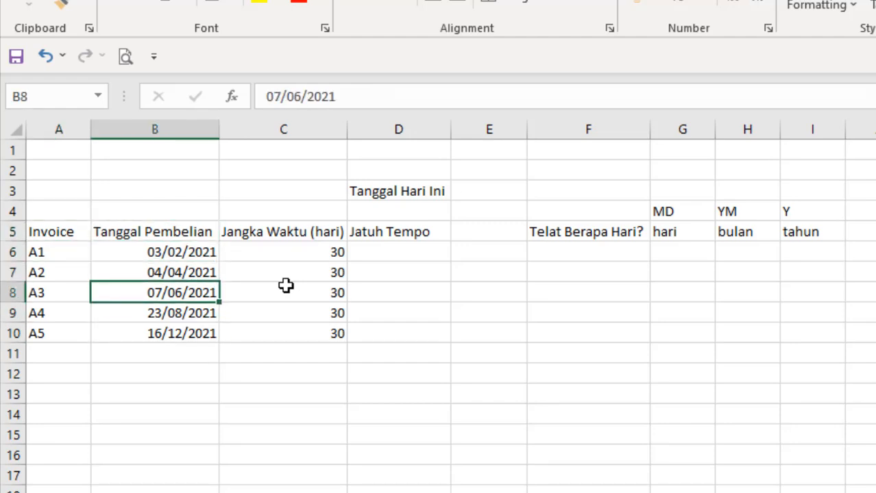
Examine the payment terms of all invoices in the Jangka Waktu (hari) column.
{"action": "key", "text": "Right"}
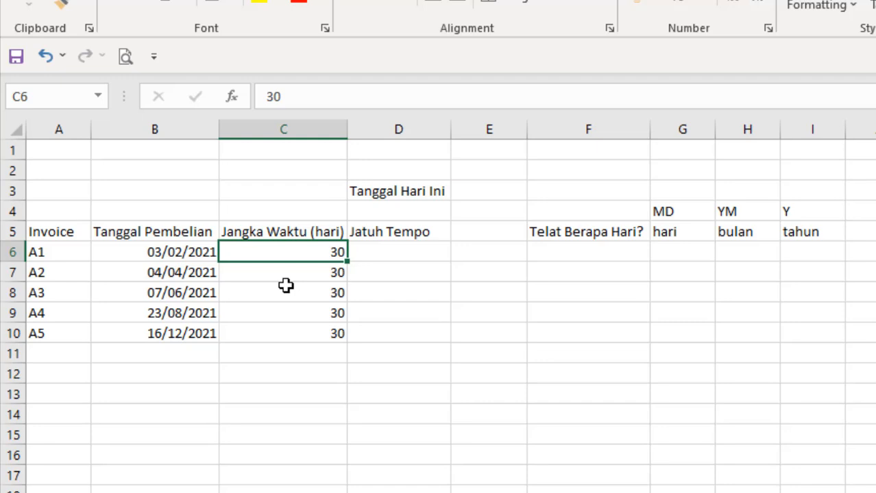
{"action": "key", "text": "Down"}
{"action": "key", "text": "Down"}
{"action": "key", "text": "Down"}
{"action": "key", "text": "Down"}
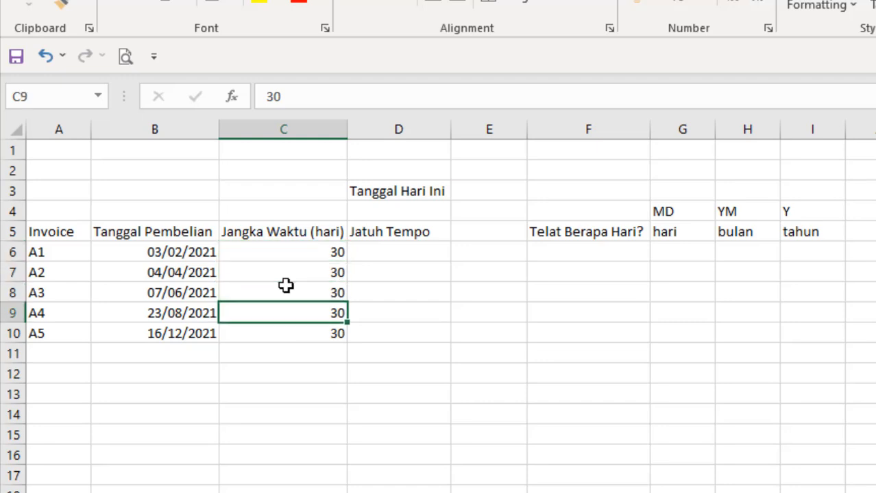
{"action": "key", "text": "Up"}
{"action": "key", "text": "Up"}
{"action": "key", "text": "Up"}
{"action": "key", "text": "Up"}
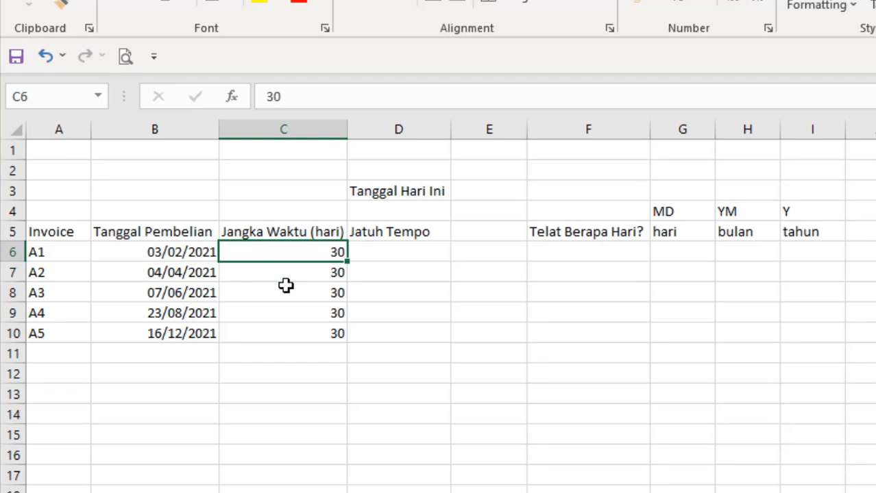
Calculate the Jatuh Tempo date of invoice A1 in D6 with the formula =B6+C6.
{"action": "key", "text": "Right"}
{"action": "key", "text": "Left"}
{"action": "key", "text": "Left"}
{"action": "key", "text": "Left"}
{"action": "key", "text": "Right"}
{"action": "key", "text": "Right"}
{"action": "key", "text": "Right"}
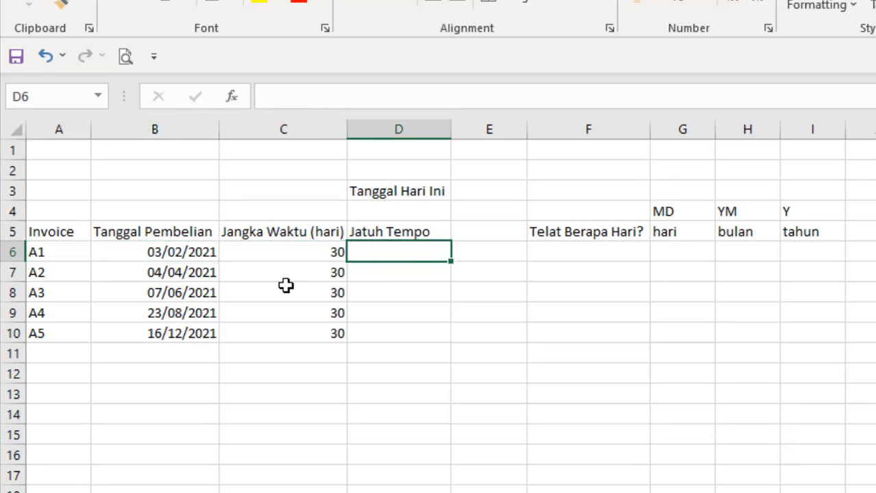
{"action": "type", "text": "="}
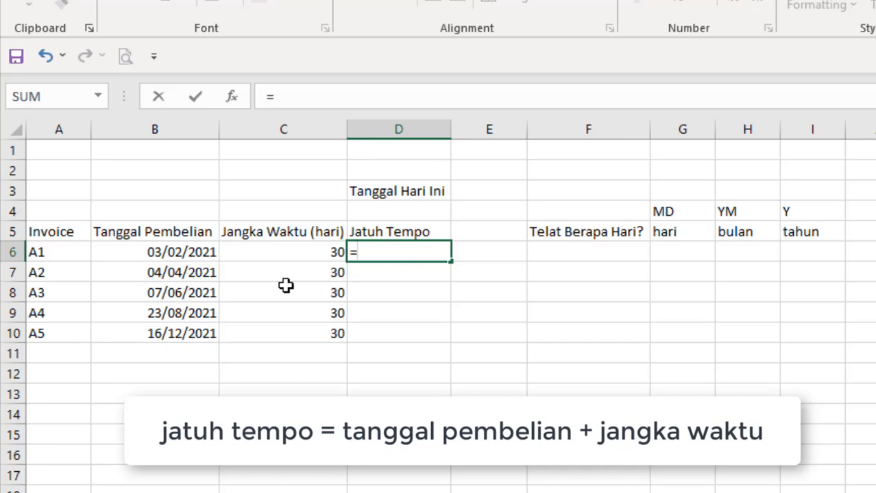
{"action": "key", "text": "Left"}
{"action": "key", "text": "Left"}
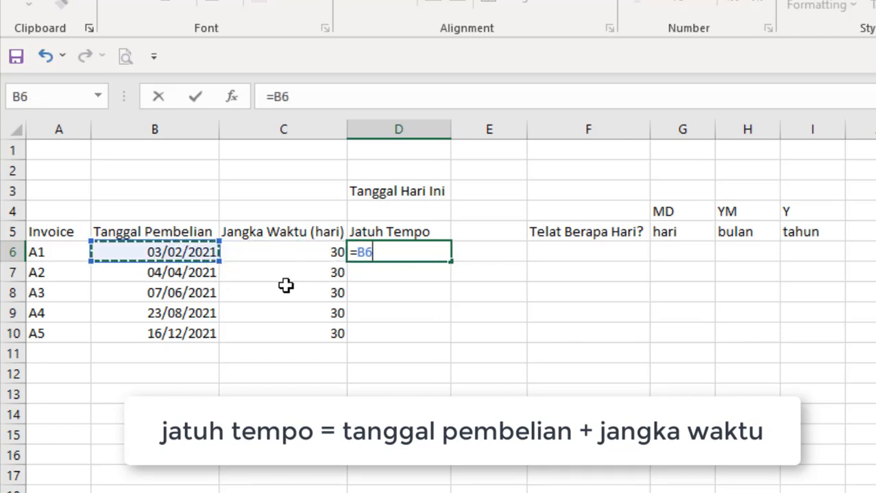
{"action": "type", "text": "+"}
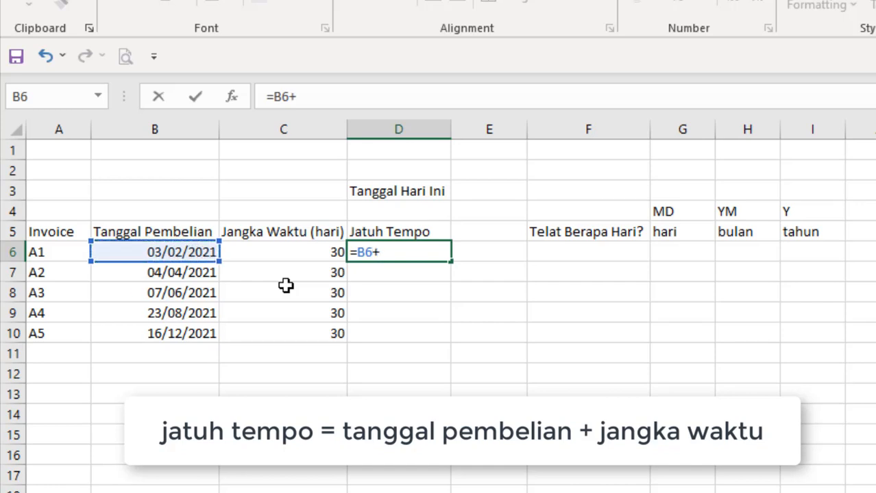
{"action": "key", "text": "Left"}
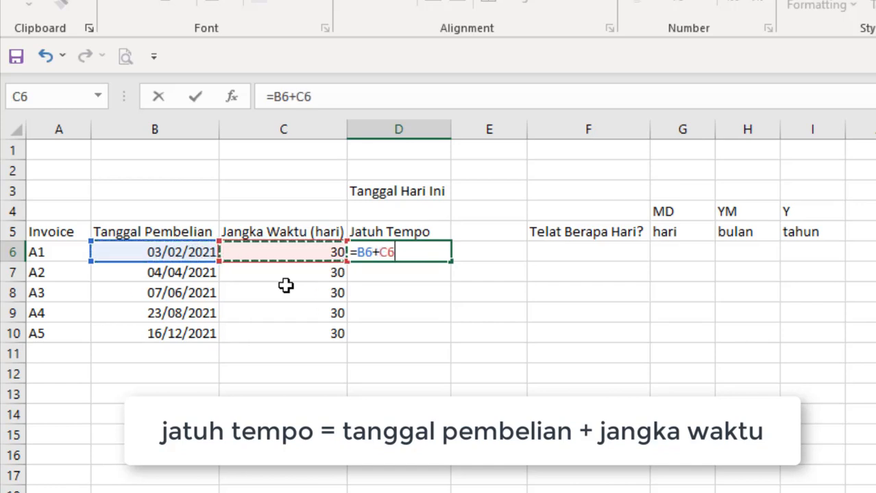
{"action": "key", "text": "Return"}
Copy the Jatuh Tempo formula from D6 to the remaining invoices down to D10.
{"action": "key", "text": "Up"}
{"action": "key", "text": "Left"}
{"action": "key", "text": "Left"}
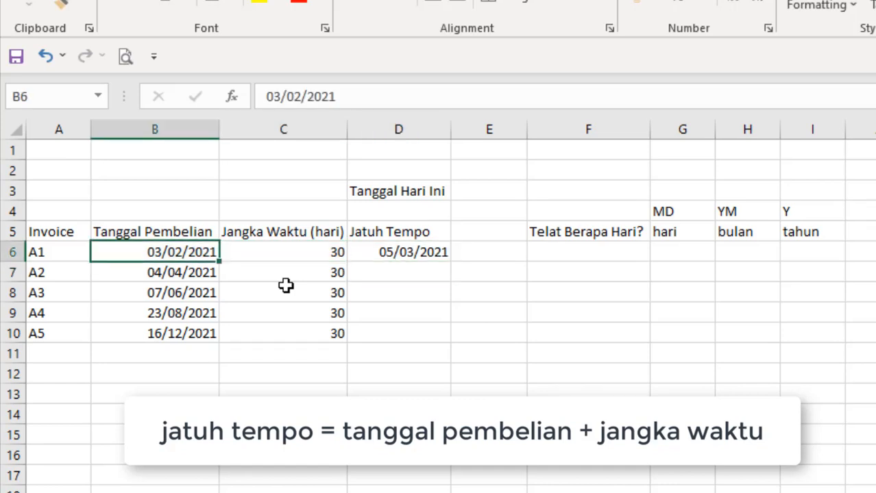
{"action": "key", "text": "Left"}
{"action": "key", "text": "Right"}
{"action": "key", "text": "Right"}
{"action": "key", "text": "Right"}
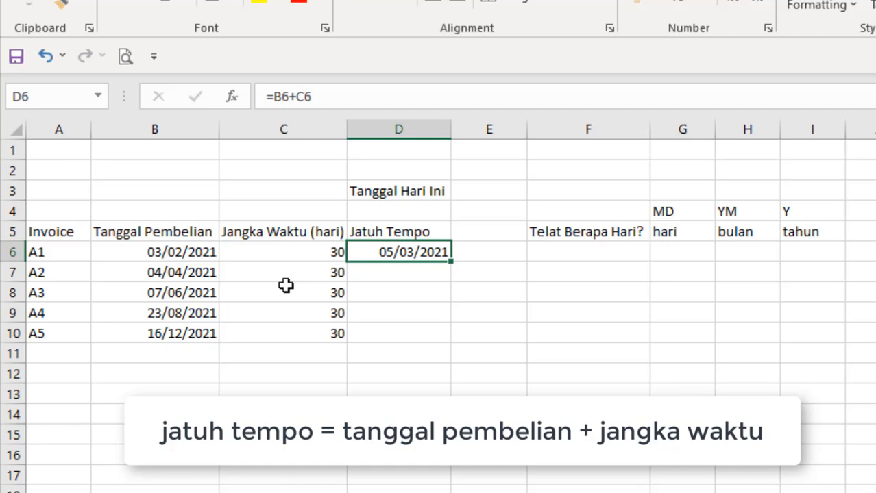
{"action": "key", "text": "ctrl+c"}
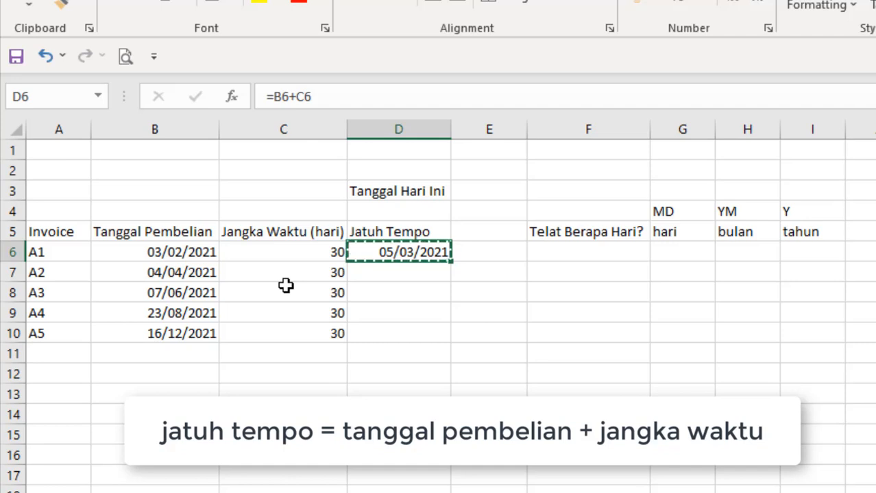
{"action": "key", "text": "Left"}
{"action": "key", "text": "Down"}
{"action": "key", "text": "Right"}
{"action": "key", "text": "Down"}
{"action": "key", "text": "Down"}
{"action": "key", "text": "Down"}
{"action": "key", "text": "ctrl+shift+Up"}
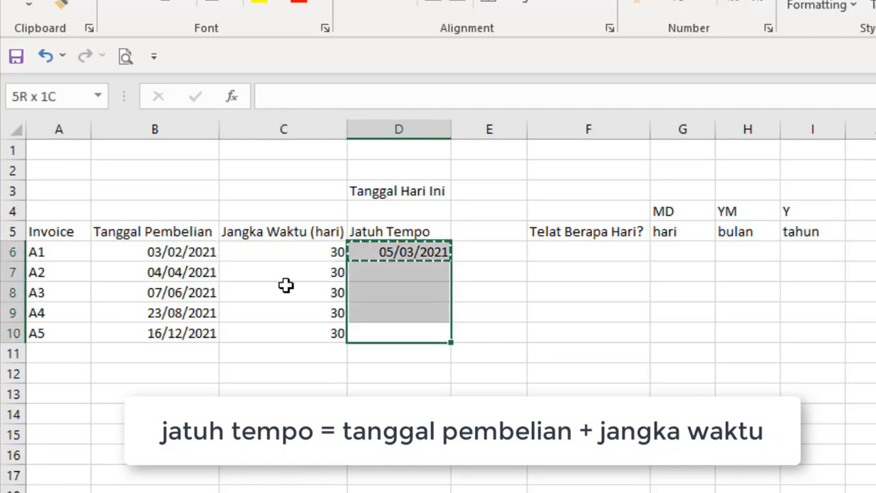
{"action": "key", "text": "ctrl+v"}
Set the Jangka Waktu of invoice A4 in C9 to 10 days and check its due date.
{"action": "key", "text": "Left"}
{"action": "key", "text": "Up"}
{"action": "key", "text": "Up"}
{"action": "key", "text": "Up"}
{"action": "key", "text": "Up"}
{"action": "key", "text": "Right"}
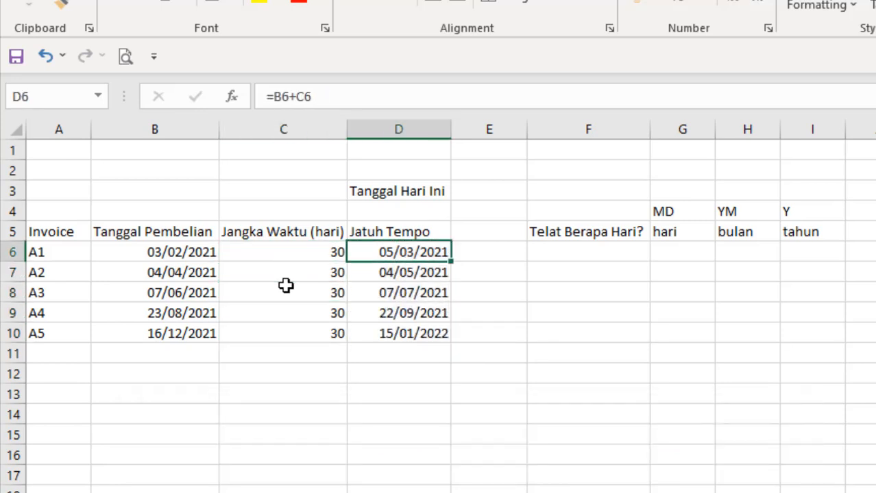
{"action": "key", "text": "Left"}
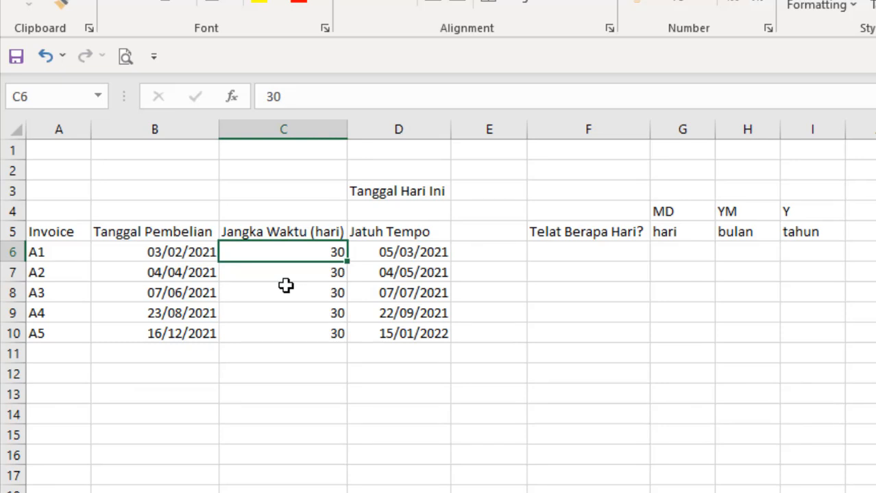
{"action": "key", "text": "Left"}
{"action": "key", "text": "Down"}
{"action": "key", "text": "Down"}
{"action": "key", "text": "Down"}
{"action": "key", "text": "Right"}
{"action": "key", "text": "Right"}
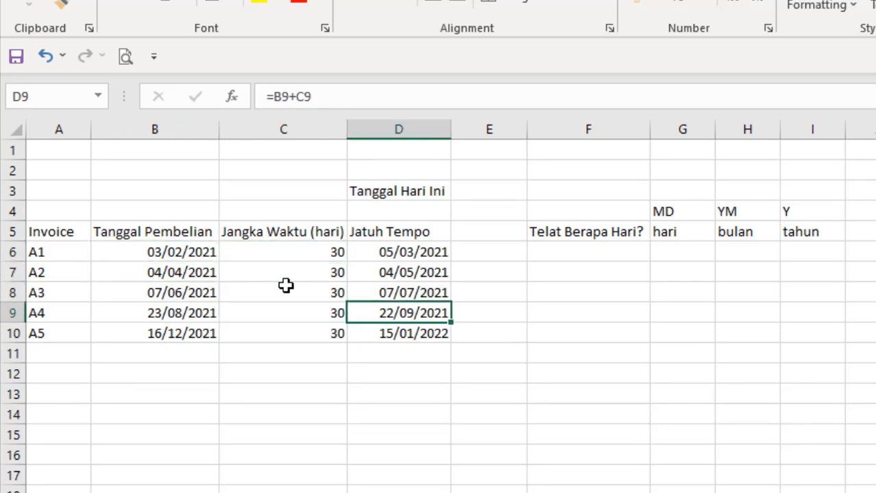
{"action": "key", "text": "Left"}
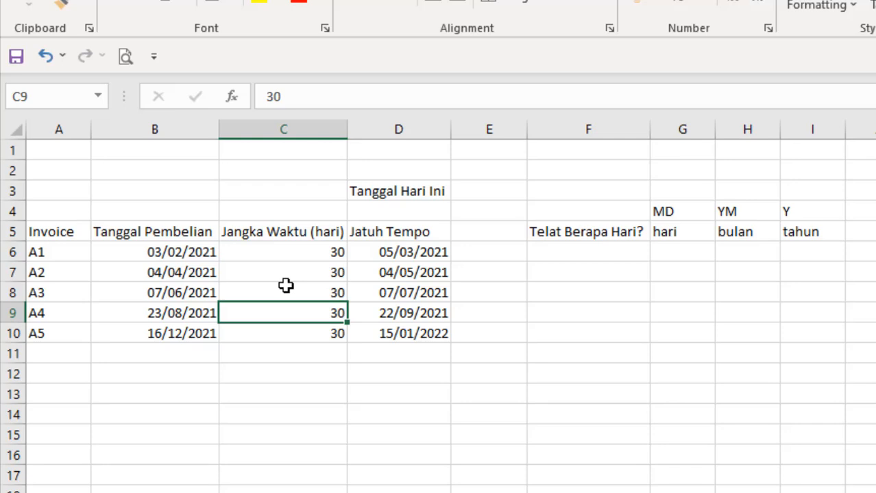
{"action": "type", "text": "10"}
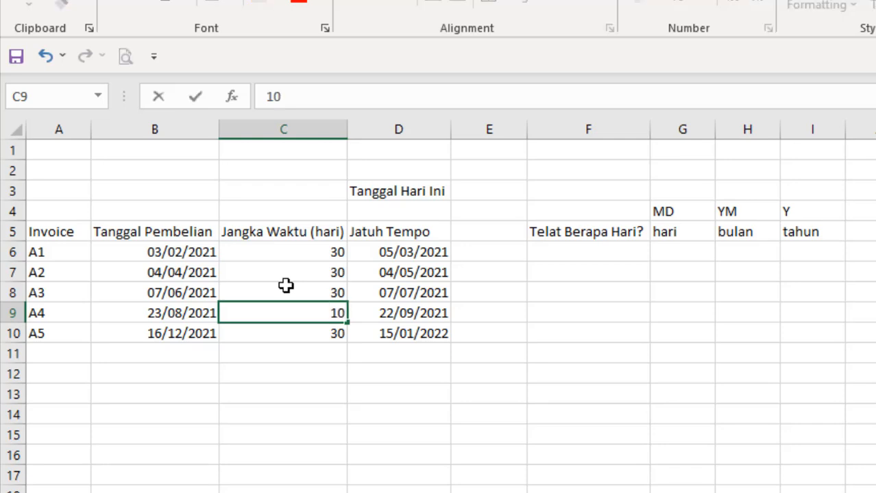
{"action": "key", "text": "Return"}
{"action": "key", "text": "Up"}
{"action": "key", "text": "Right"}
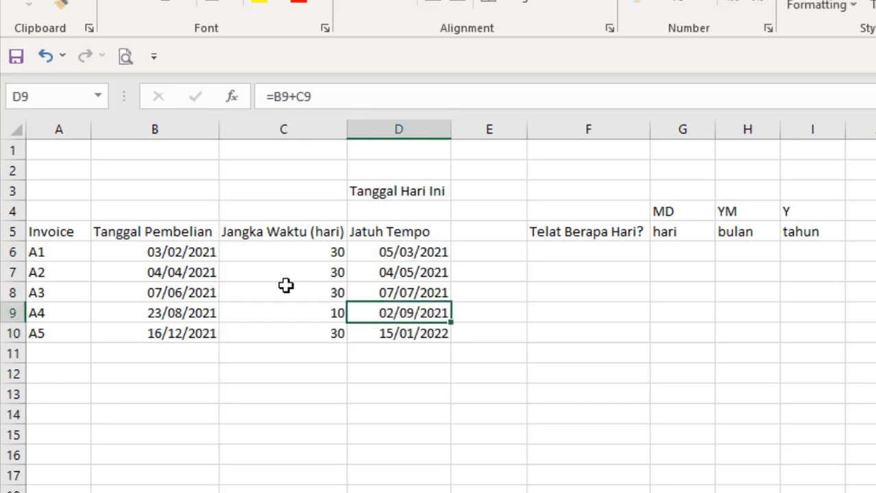
Enter 09/01/2022 in F3 as the date for Tanggal Hari Ini.
{"action": "key", "text": "Left"}
{"action": "key", "text": "Left"}
{"action": "key", "text": "Right"}
{"action": "key", "text": "Up"}
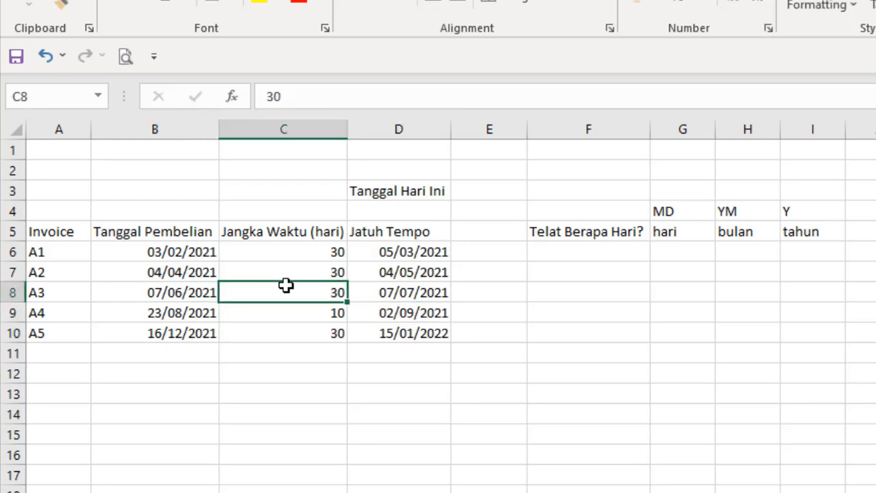
{"action": "key", "text": "Up"}
{"action": "key", "text": "Up"}
{"action": "key", "text": "Right"}
{"action": "key", "text": "Right"}
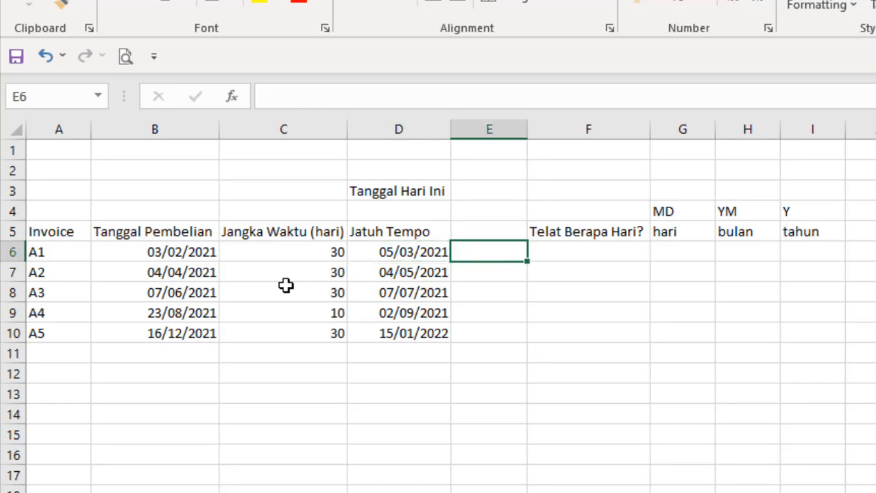
{"action": "key", "text": "Right"}
{"action": "key", "text": "Up"}
{"action": "key", "text": "Up"}
{"action": "key", "text": "Up"}
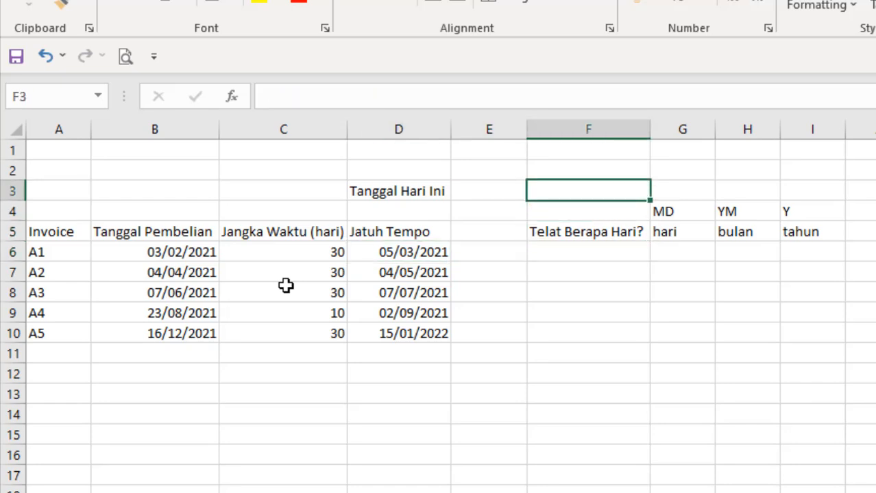
{"action": "type", "text": "9"}
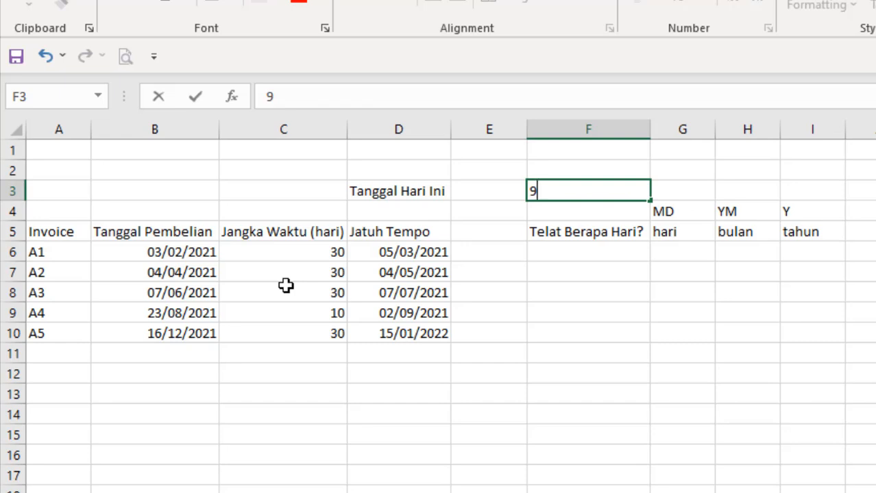
{"action": "type", "text": "/01/202"}
{"action": "key", "text": "Tab"}
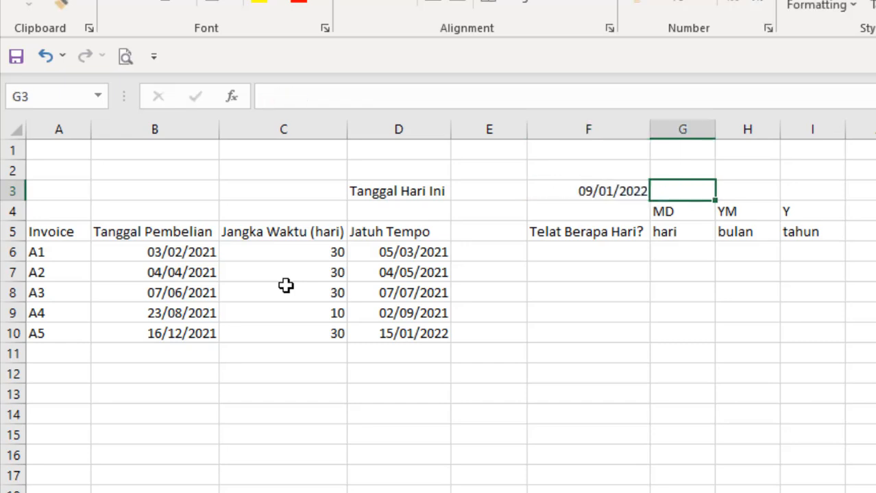
Compare today's date in F3 with the purchase date, term and due date of invoice A1 in row 6.
{"action": "key", "text": "Left"}
{"action": "key", "text": "Left"}
{"action": "key", "text": "Down"}
{"action": "key", "text": "Down"}
{"action": "key", "text": "Right"}
{"action": "key", "text": "Down"}
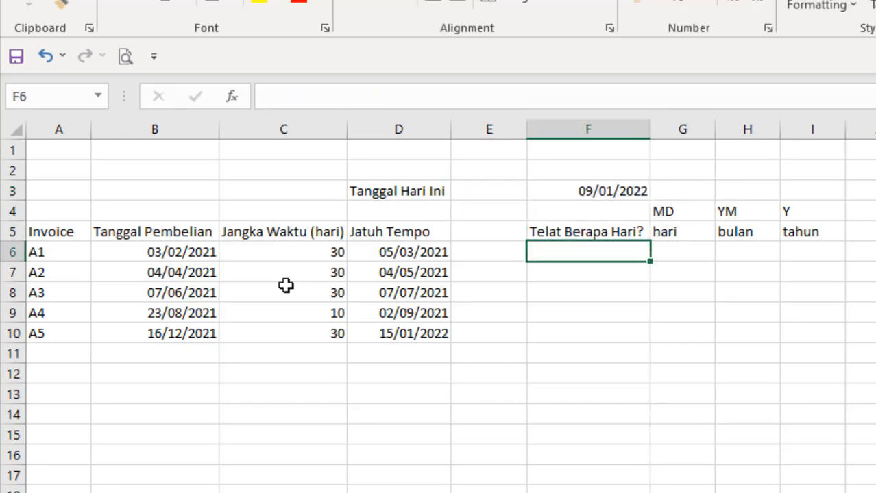
{"action": "key", "text": "Up"}
{"action": "key", "text": "Up"}
{"action": "key", "text": "Up"}
{"action": "key", "text": "Down"}
{"action": "key", "text": "Down"}
{"action": "key", "text": "Down"}
{"action": "key", "text": "Left"}
{"action": "key", "text": "Left"}
{"action": "key", "text": "Left"}
{"action": "key", "text": "Right"}
{"action": "key", "text": "Right"}
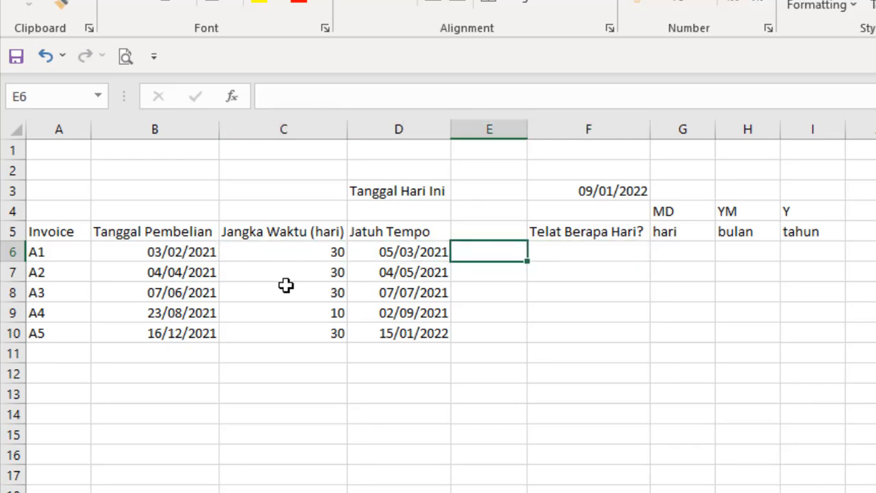
{"action": "key", "text": "Right"}
{"action": "key", "text": "Left"}
{"action": "key", "text": "Left"}
{"action": "key", "text": "Left"}
{"action": "key", "text": "Left"}
{"action": "key", "text": "Right"}
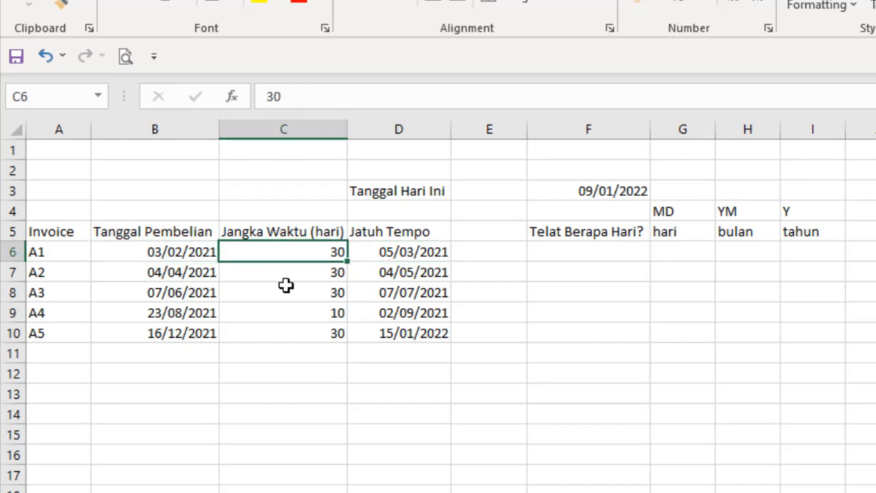
Enter the formula =F3-D6 in F6 to calculate how many days invoice A1 is overdue.
{"action": "key", "text": "Right"}
{"action": "key", "text": "Right"}
{"action": "key", "text": "Right"}
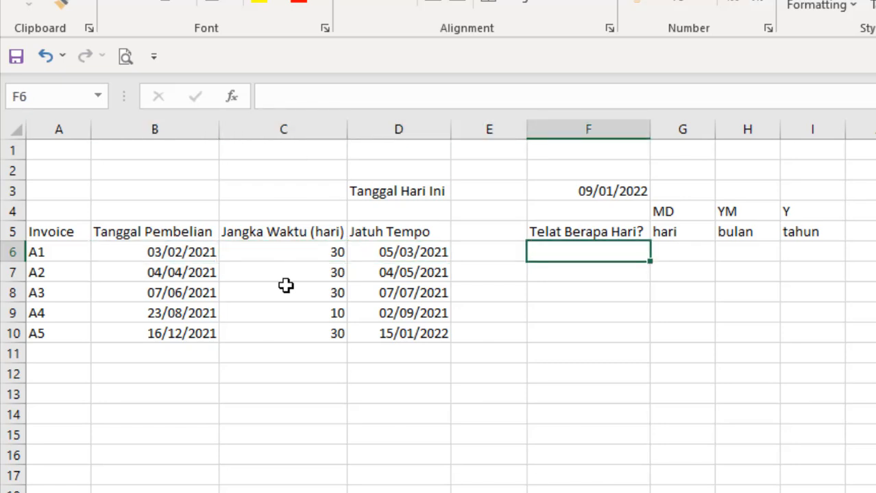
{"action": "type", "text": "="}
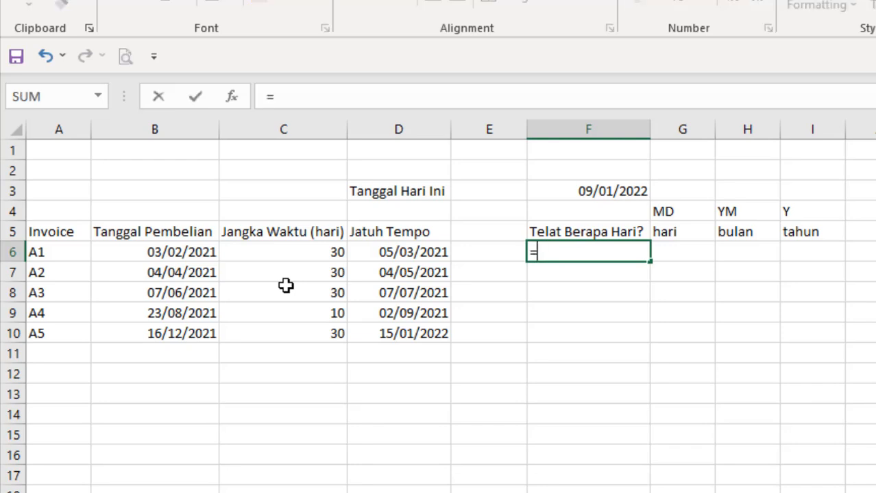
{"action": "key", "text": "Up"}
{"action": "key", "text": "Up"}
{"action": "key", "text": "Up"}
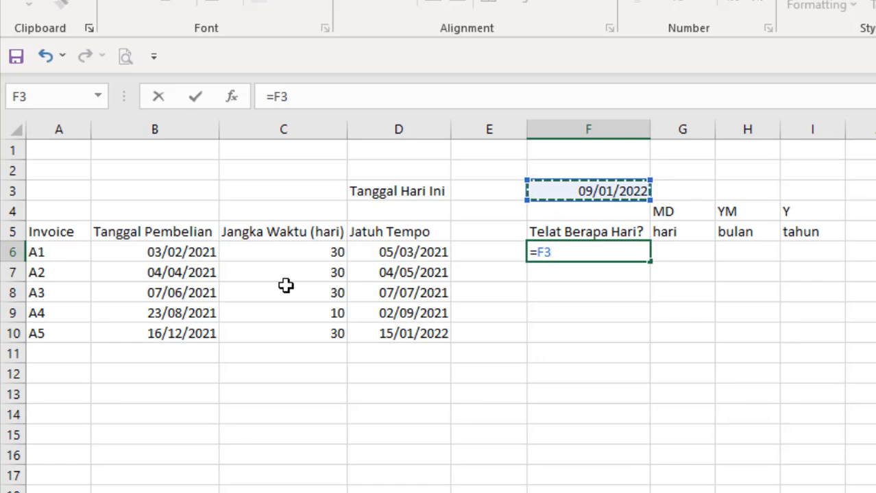
{"action": "type", "text": "-"}
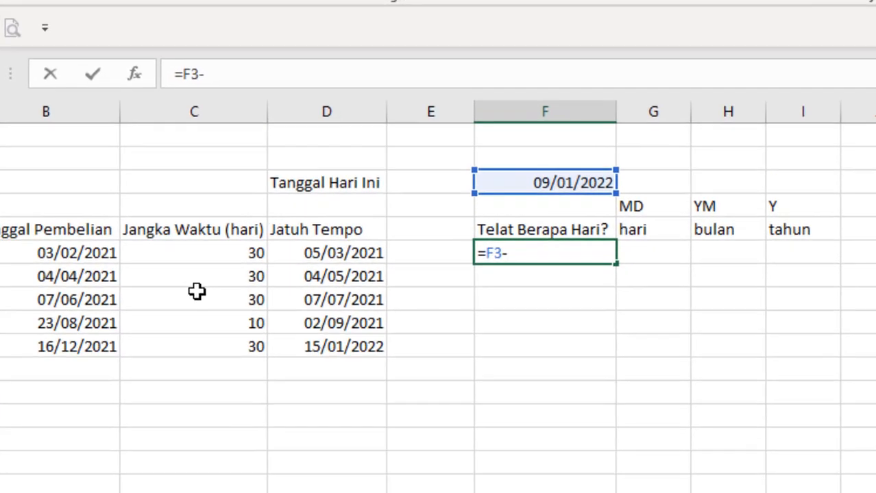
{"action": "key", "text": "Left"}
{"action": "key", "text": "Left"}
{"action": "key", "text": "Return"}
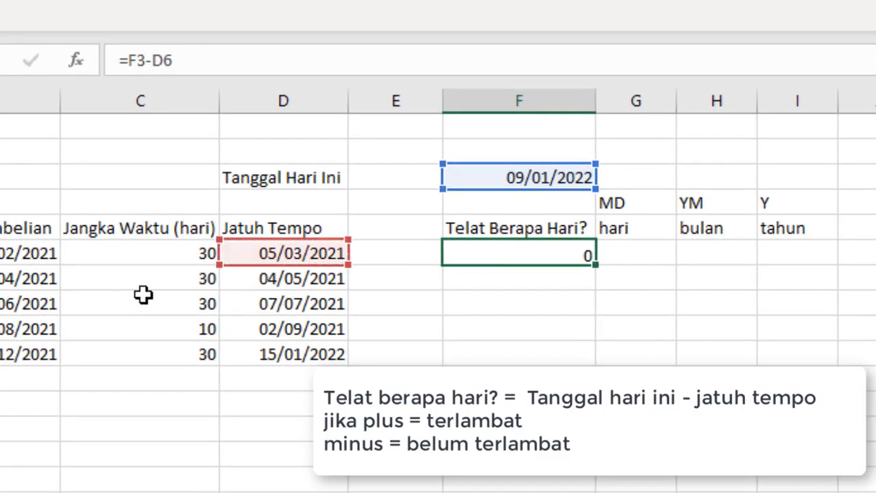
{"action": "key", "text": "Up"}
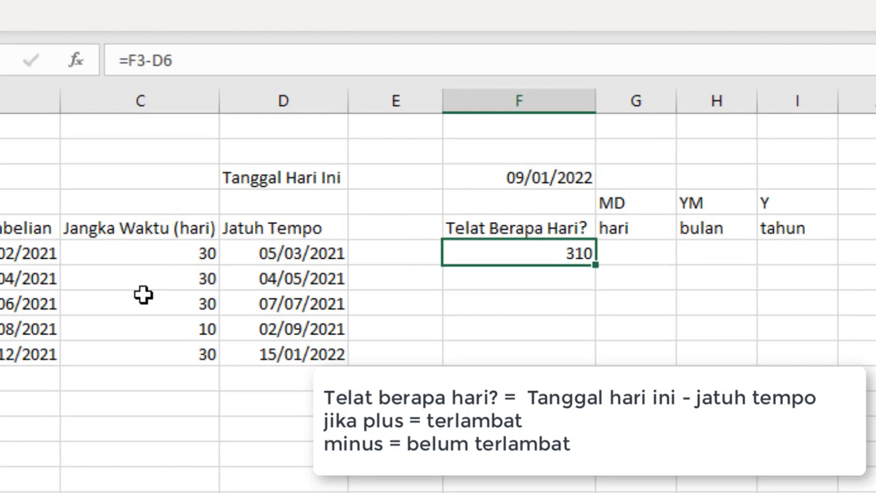
Compare the overdue days of invoice A1 in F6 with its due date in D6 and today's date in F3.
{"action": "key", "text": "Down"}
{"action": "key", "text": "Up"}
{"action": "key", "text": "Down"}
{"action": "key", "text": "Up"}
{"action": "key", "text": "Down"}
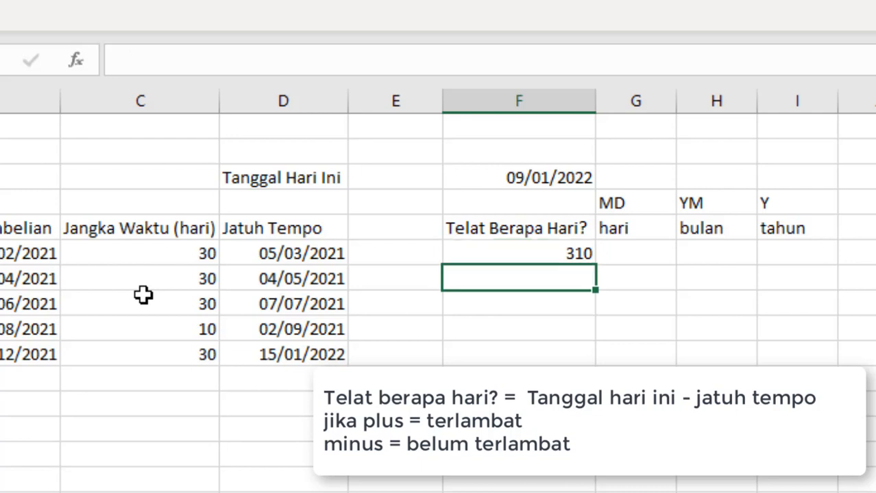
{"action": "key", "text": "Down"}
{"action": "key", "text": "Up"}
{"action": "key", "text": "Up"}
{"action": "key", "text": "Left"}
{"action": "key", "text": "Left"}
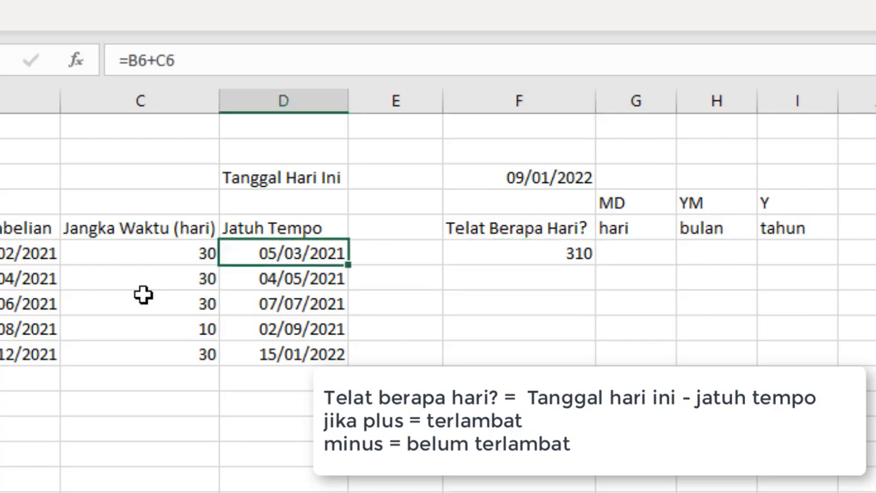
{"action": "key", "text": "Right"}
{"action": "key", "text": "Up"}
{"action": "key", "text": "Up"}
{"action": "key", "text": "Right"}
{"action": "key", "text": "Up"}
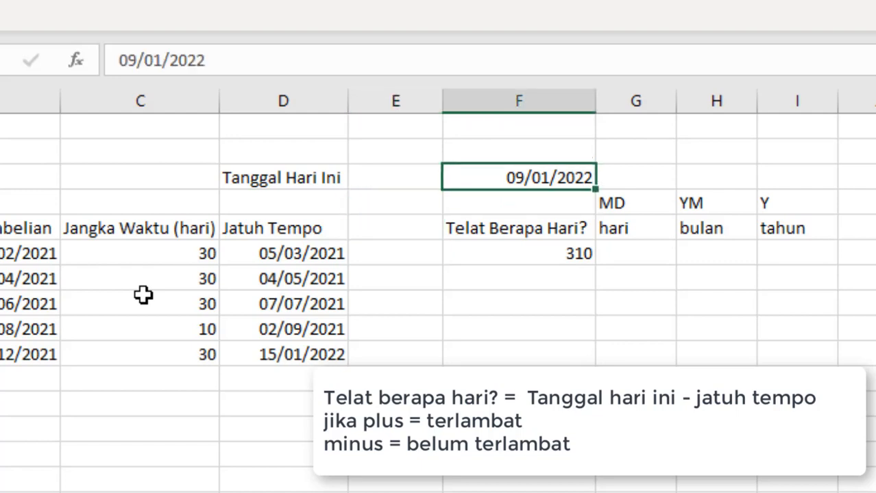
{"action": "key", "text": "Down"}
{"action": "key", "text": "Down"}
{"action": "key", "text": "Down"}
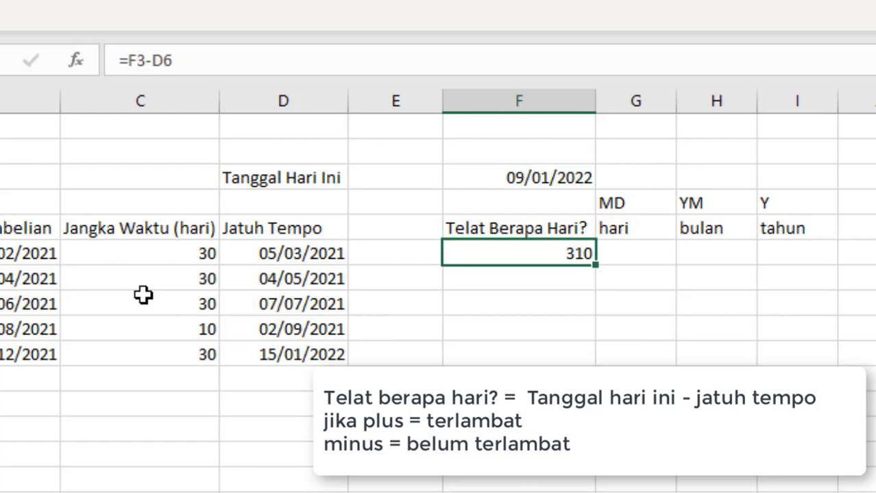
Try to copy the Telat Berapa Hari formula from F6, with its relative date reference, to F7:F10.
{"action": "key", "text": "ctrl+c"}
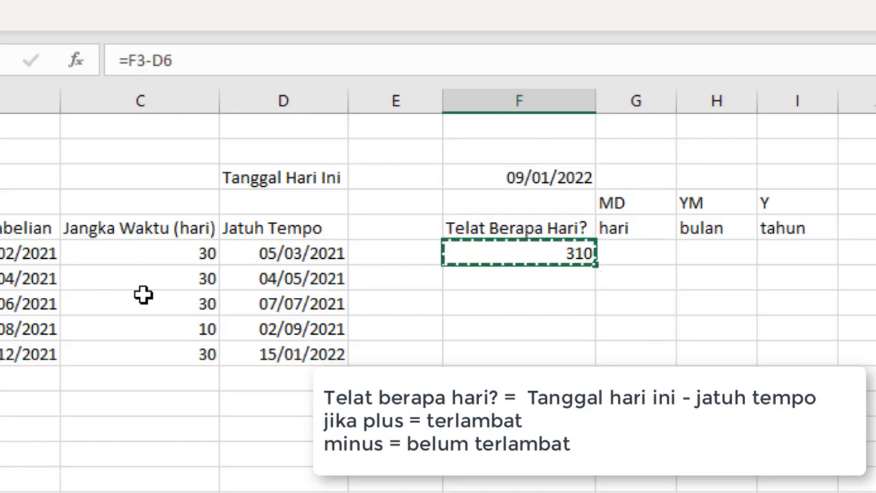
{"action": "key", "text": "Down"}
{"action": "key", "text": "shift+Down"}
{"action": "key", "text": "shift+Down"}
{"action": "key", "text": "shift+Down"}
{"action": "key", "text": "Return"}
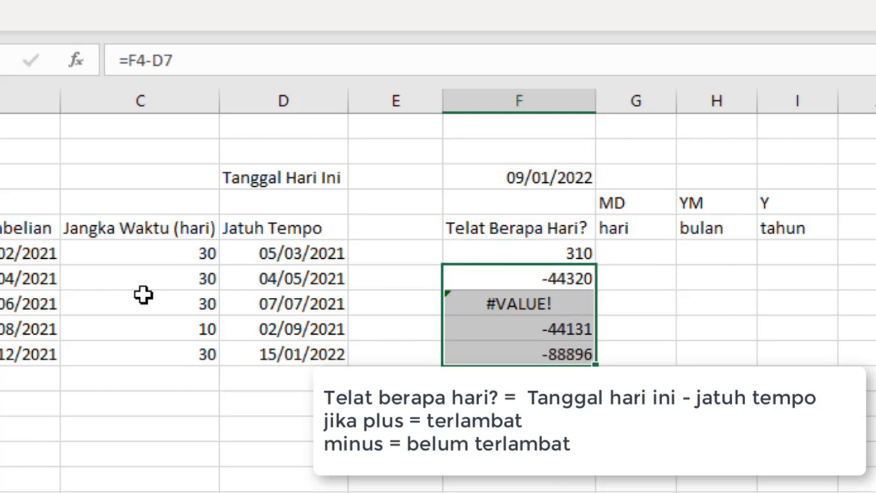
Make the reference to today's date absolute in F6 so the formula reads =$F$3-D6.
{"action": "key", "text": "Up"}
{"action": "key", "text": "F2"}
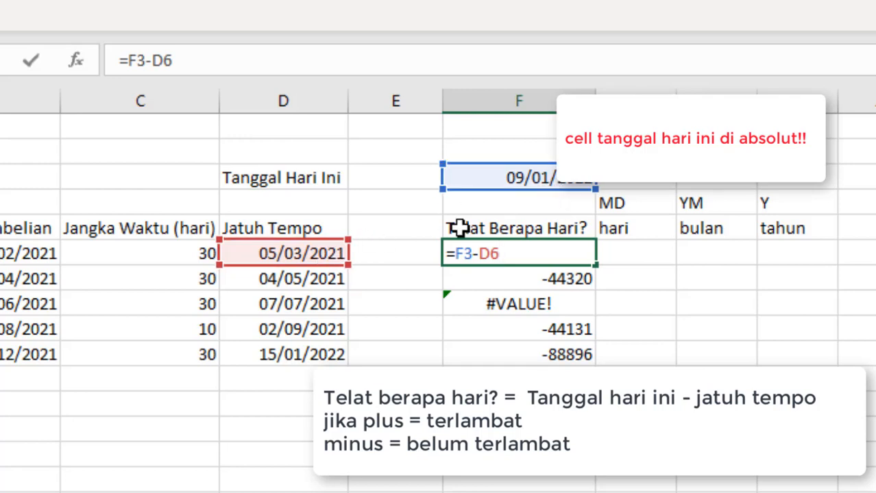
{"action": "left_click", "coordinate": [137, 61]}
{"action": "key", "text": "F4"}
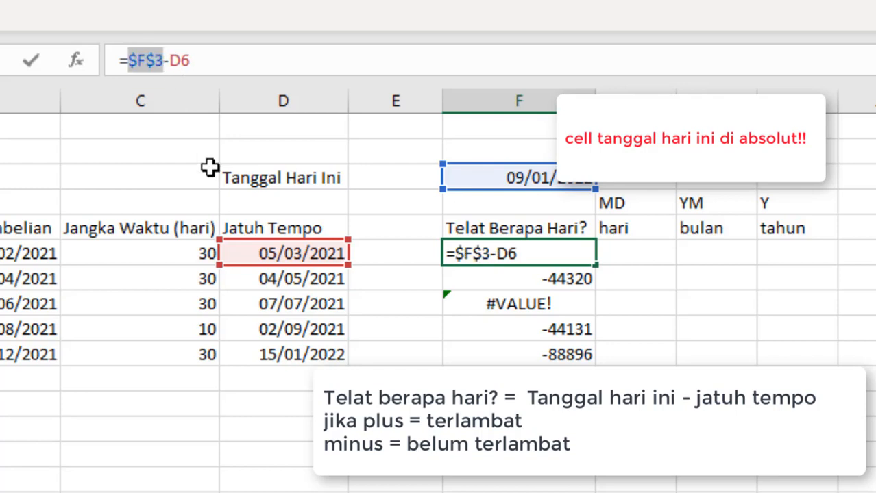
{"action": "key", "text": "Return"}
{"action": "key", "text": "Up"}
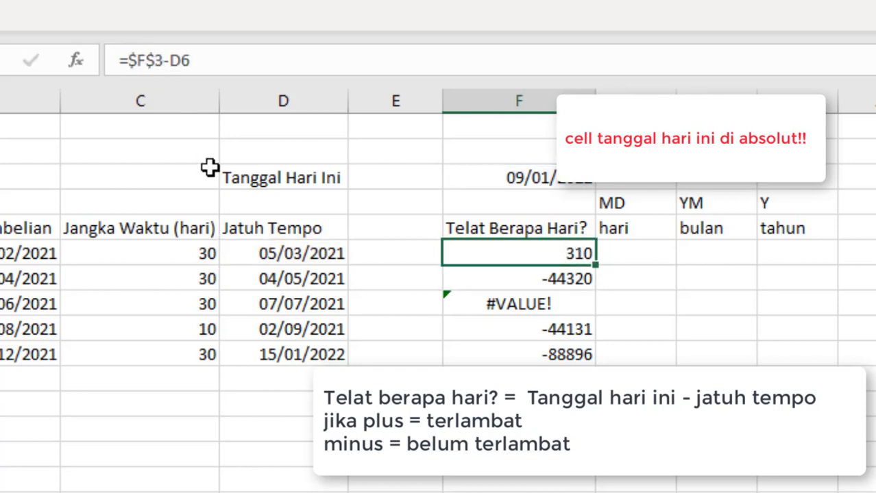
Copy the corrected formula with the absolute date reference from F6 to F7:F10.
{"action": "key", "text": "ctrl+c"}
{"action": "key", "text": "Down"}
{"action": "key", "text": "ctrl+shift+Down"}
{"action": "key", "text": "ctrl+v"}
Check invoice A5 in row 10, comparing its due date in D10 with its Telat Berapa Hari result in F10.
{"action": "key", "text": "Down"}
{"action": "key", "text": "Down"}
{"action": "key", "text": "Down"}
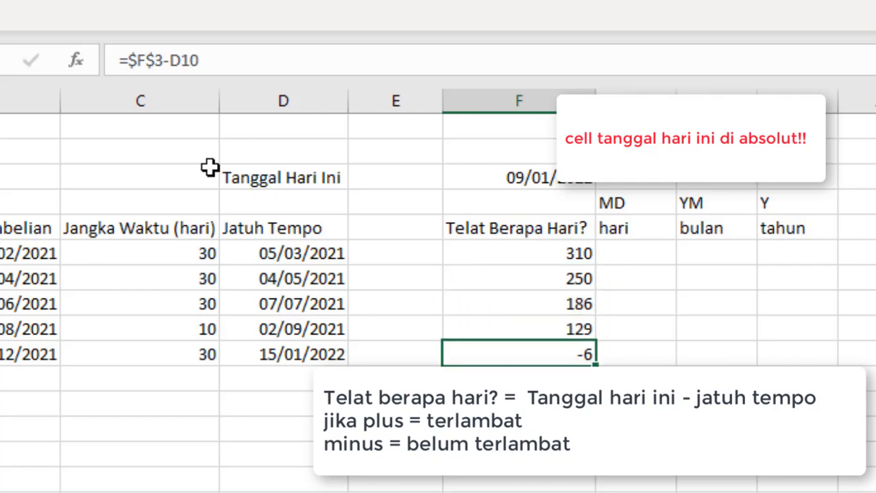
{"action": "key", "text": "Left"}
{"action": "key", "text": "Left"}
{"action": "key", "text": "Left"}
{"action": "key", "text": "Left"}
{"action": "key", "text": "Left"}
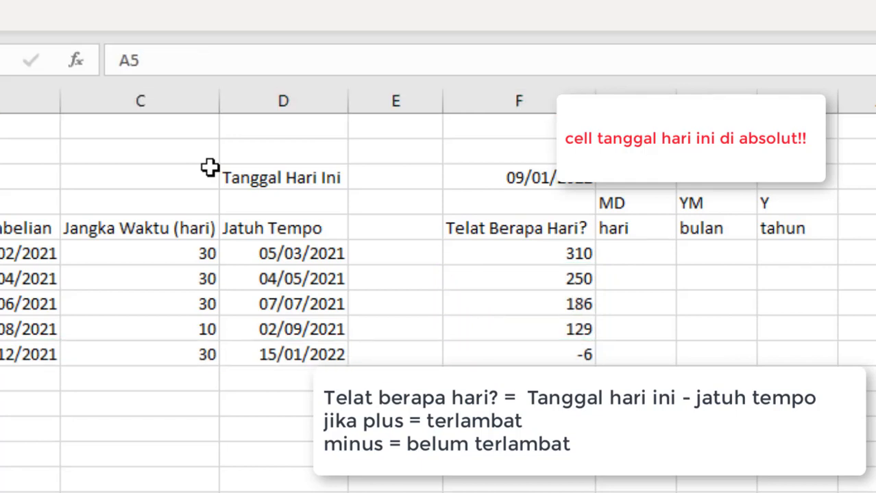
{"action": "key", "text": "Right"}
{"action": "key", "text": "Right"}
{"action": "key", "text": "Right"}
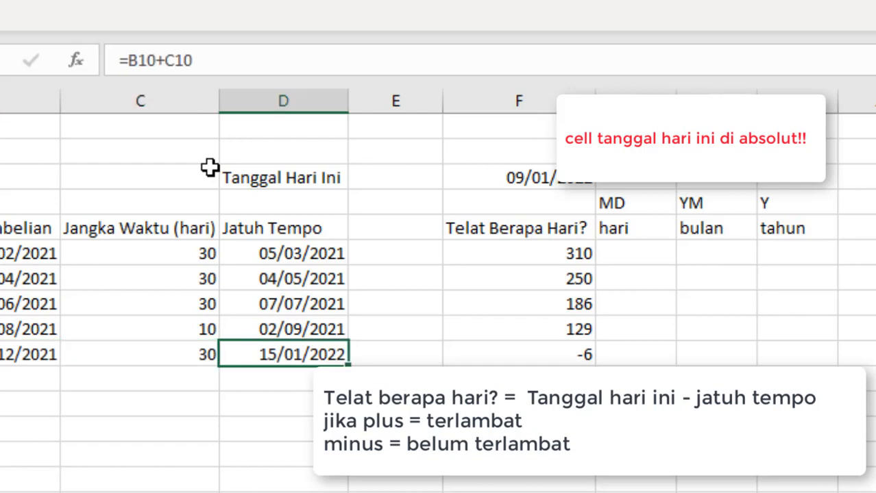
{"action": "key", "text": "Right"}
{"action": "key", "text": "Right"}
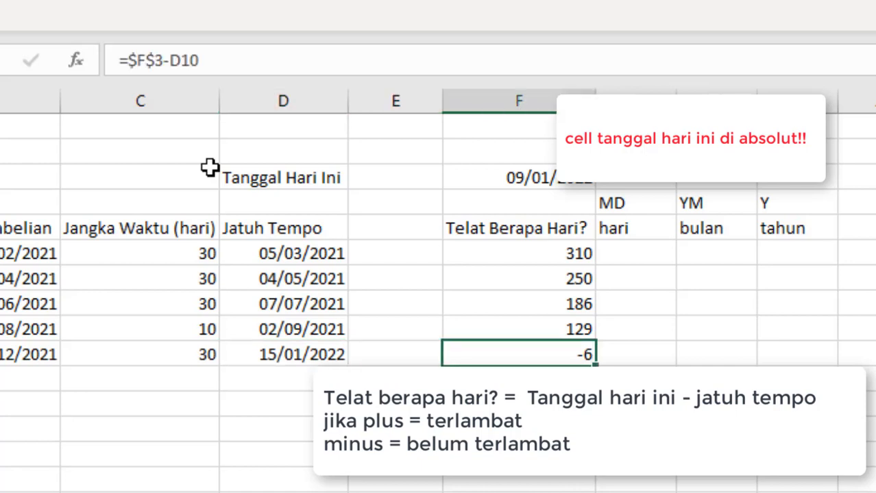
Review the overdue days of invoices A1 and A2 along rows 6 and 7.
{"action": "key", "text": "Up"}
{"action": "key", "text": "Up"}
{"action": "key", "text": "Up"}
{"action": "key", "text": "Up"}
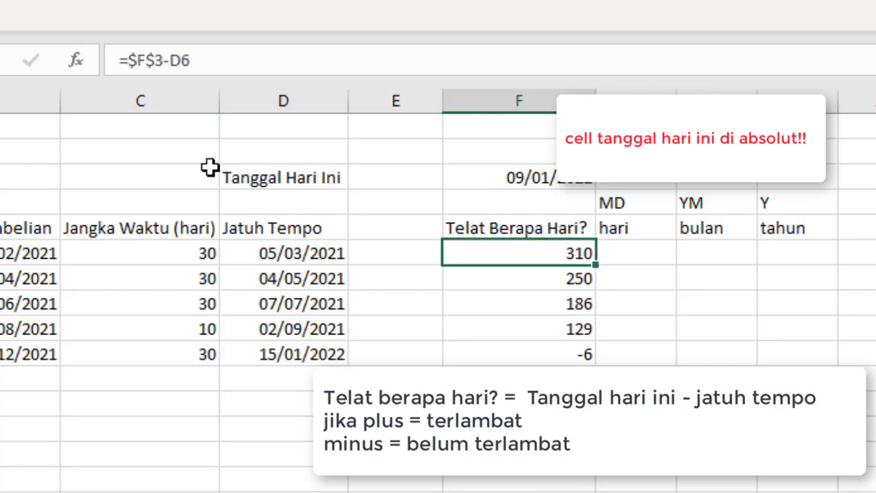
{"action": "key", "text": "Down"}
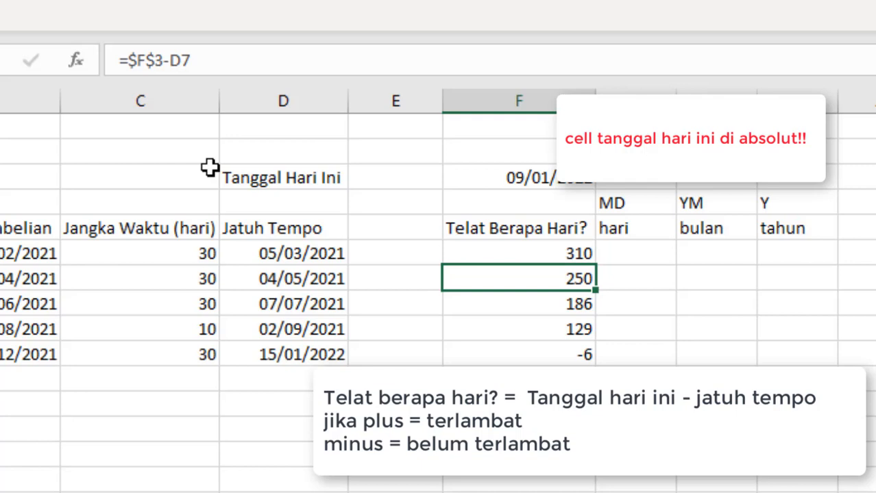
{"action": "key", "text": "Up"}
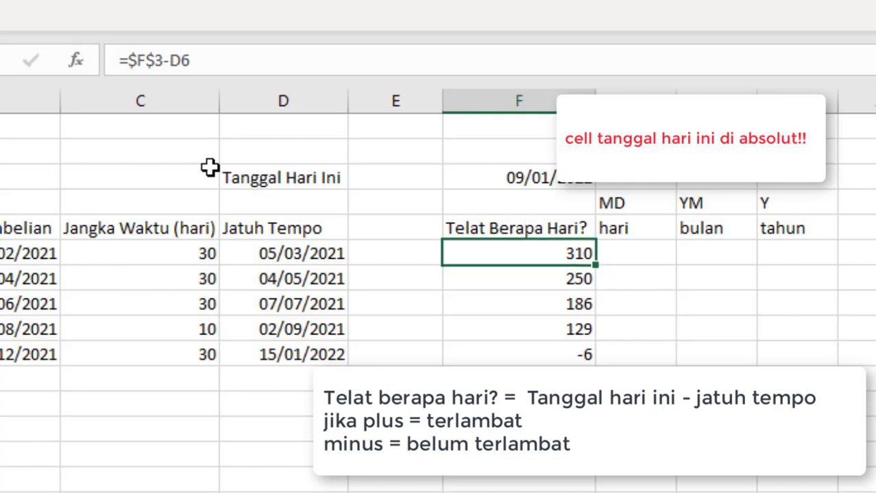
{"action": "key", "text": "shift+space"}
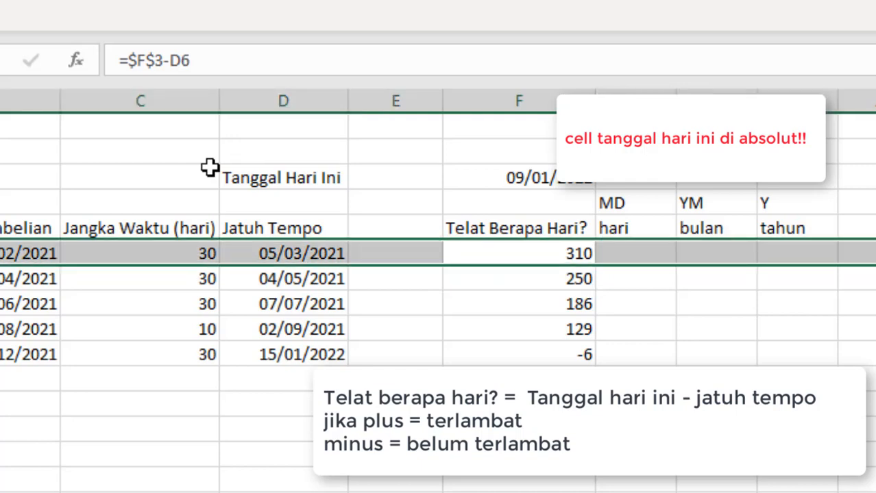
{"action": "key", "text": "Down"}
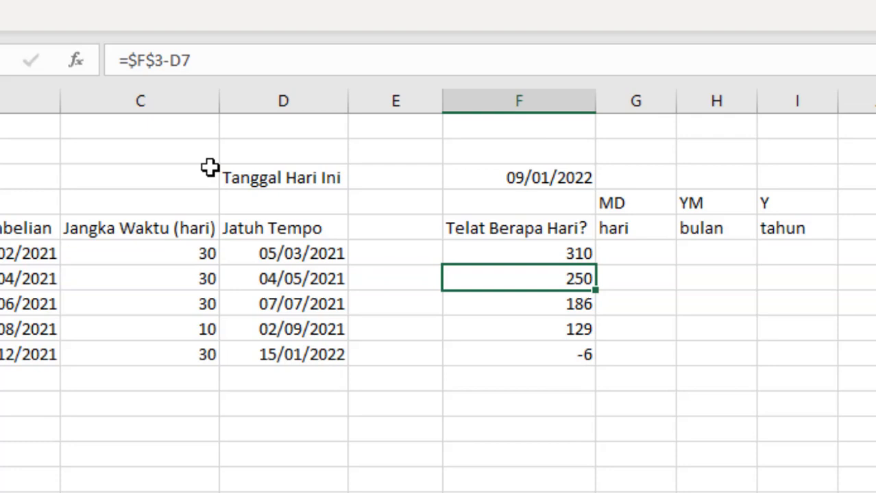
{"action": "key", "text": "shift+space"}
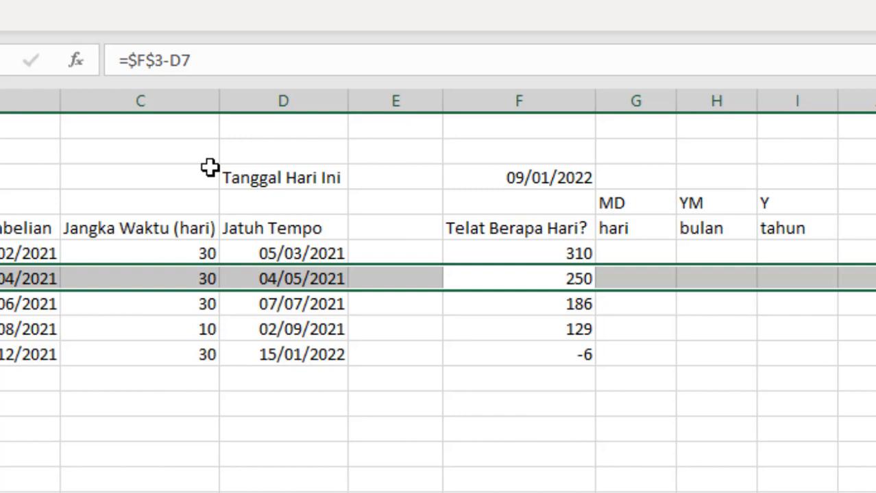
{"action": "key", "text": "Down"}
{"action": "key", "text": "Up"}
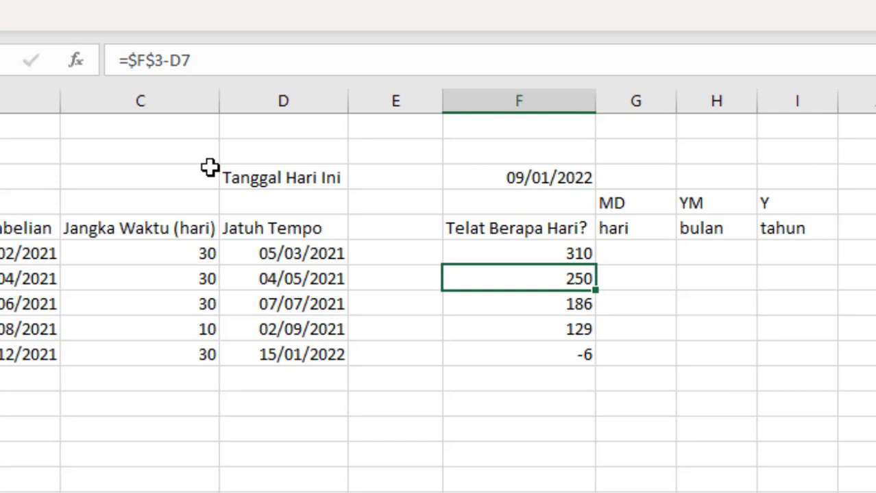
{"action": "key", "text": "Up"}
{"action": "key", "text": "Up"}
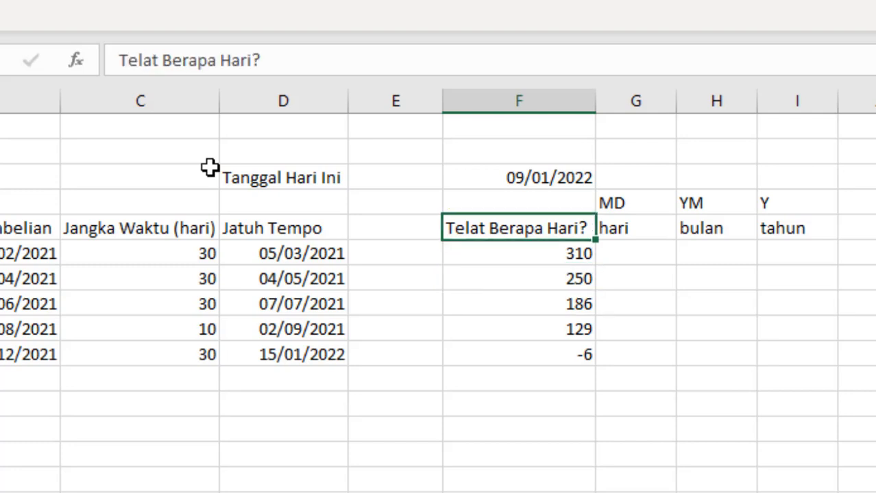
Examine the unit codes MD, YM and Y above the hari, bulan and tahun headings in G4:I5.
{"action": "key", "text": "Right"}
{"action": "key", "text": "Down"}
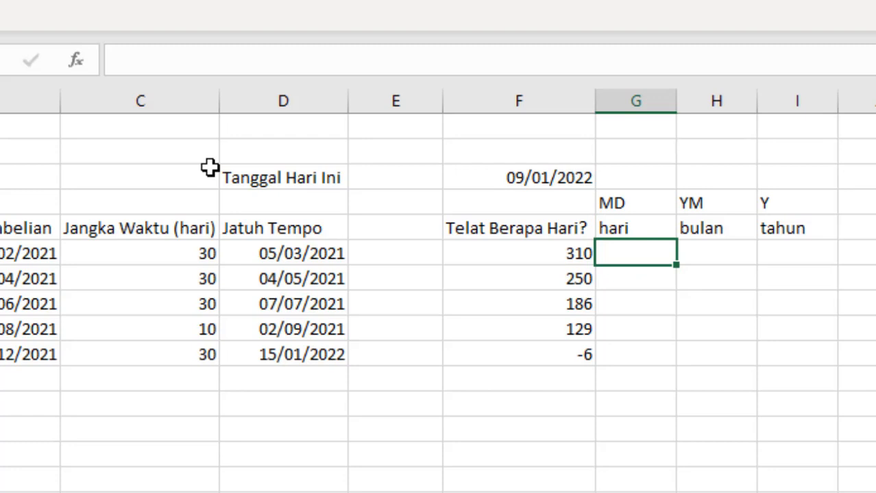
{"action": "key", "text": "Up"}
{"action": "key", "text": "Up"}
{"action": "key", "text": "shift+Right"}
{"action": "key", "text": "shift+Right"}
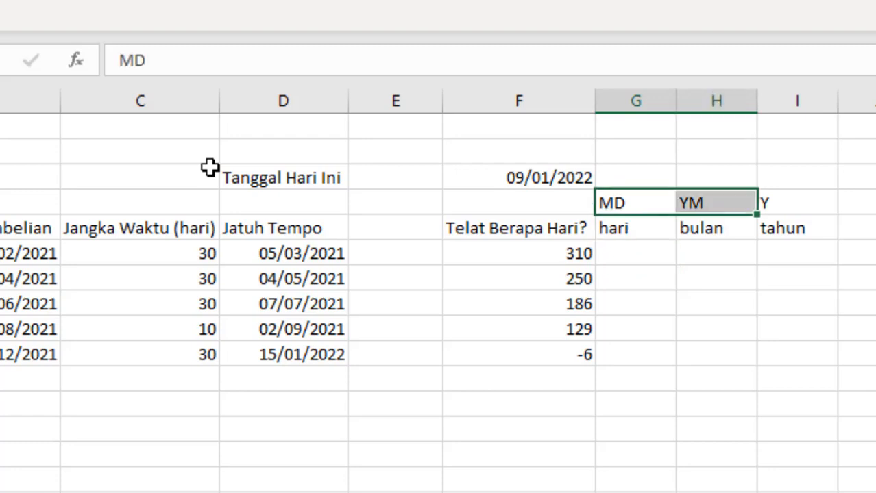
{"action": "key", "text": "shift+Left"}
{"action": "key", "text": "shift+Left"}
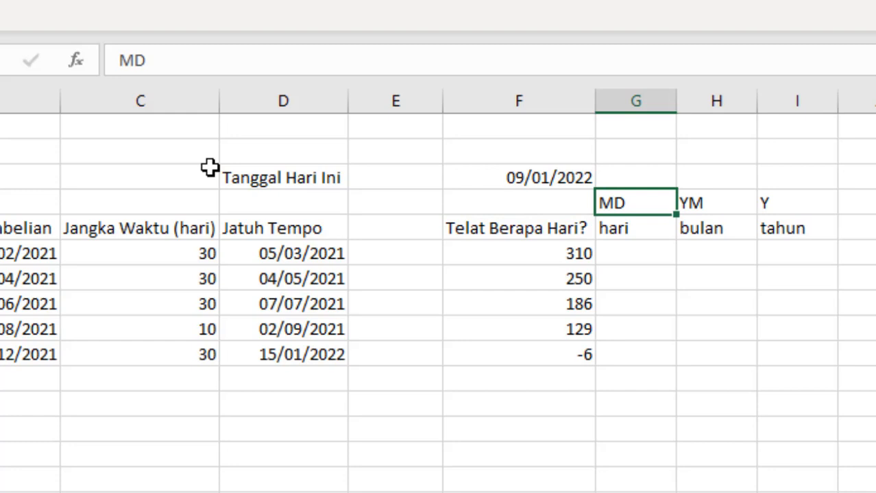
{"action": "key", "text": "Down"}
{"action": "key", "text": "Down"}
{"action": "key", "text": "Up"}
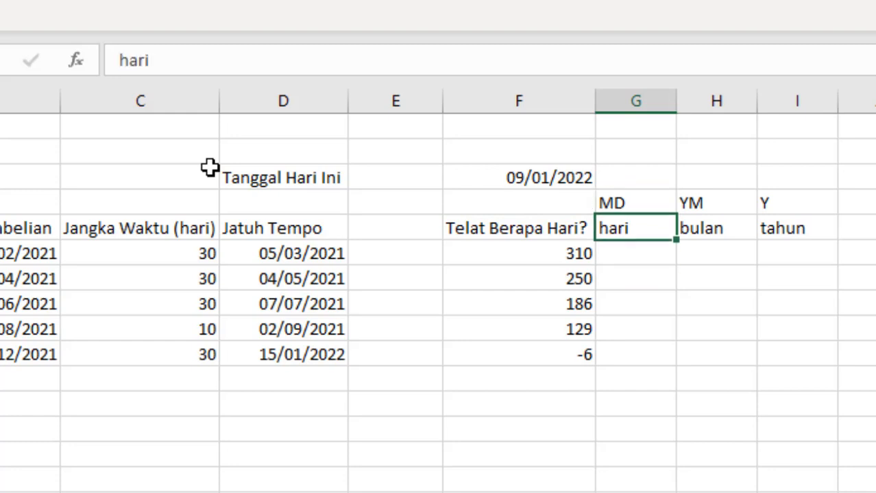
Enter =DATEDIF(D6;$F$3;"MD") in hari cell G6 to calculate the overdue days beyond whole months, with today's date as an absolute reference.
{"action": "key", "text": "Down"}
{"action": "type", "text": "="}
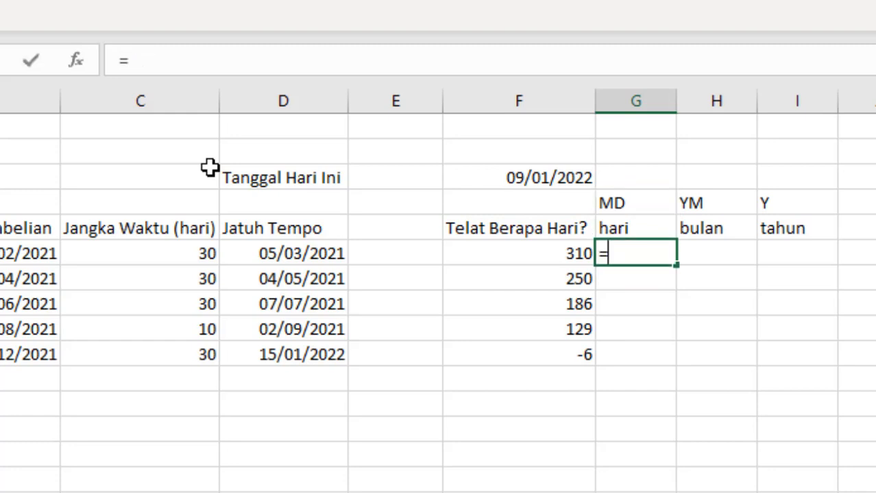
{"action": "type", "text": "dated"}
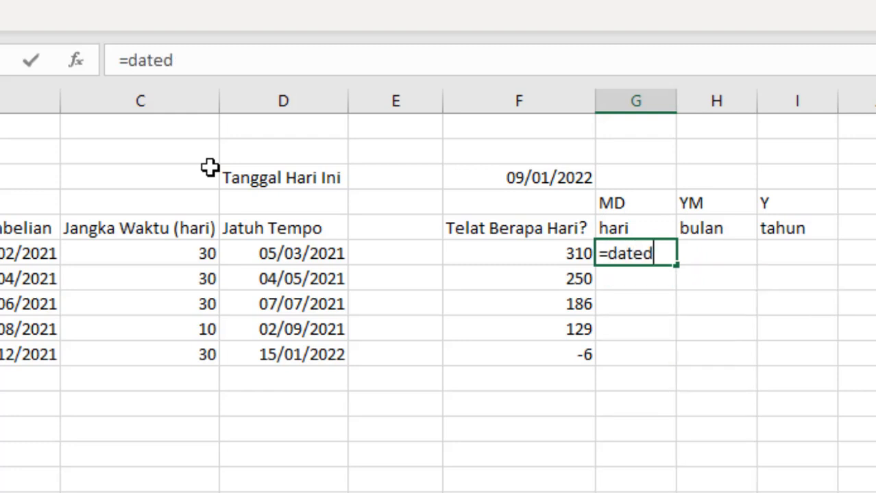
{"action": "type", "text": "if("}
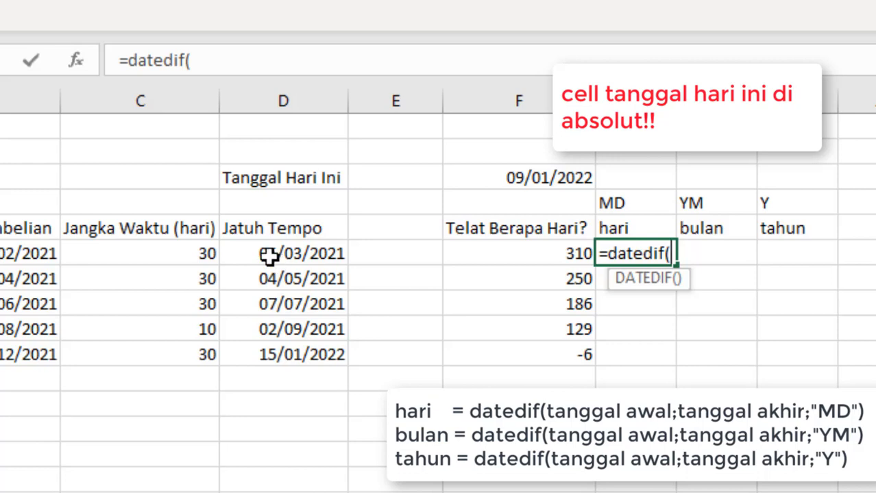
{"action": "left_click", "coordinate": [271, 255]}
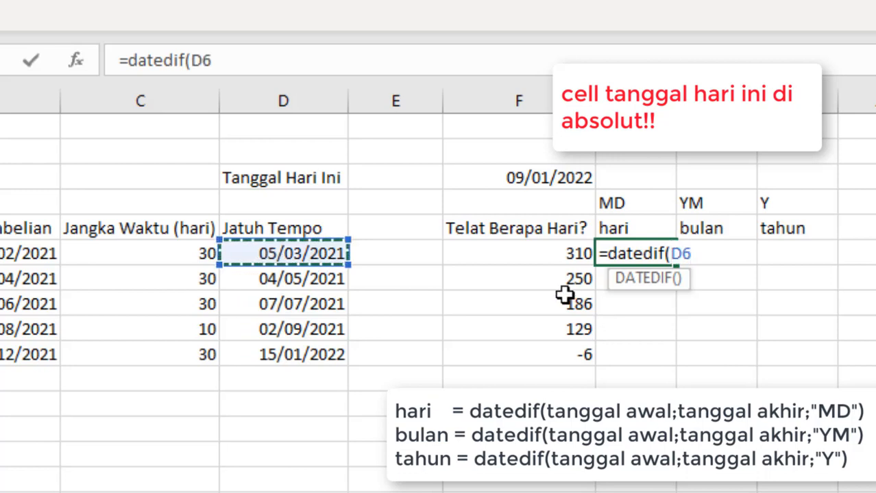
{"action": "type", "text": ";"}
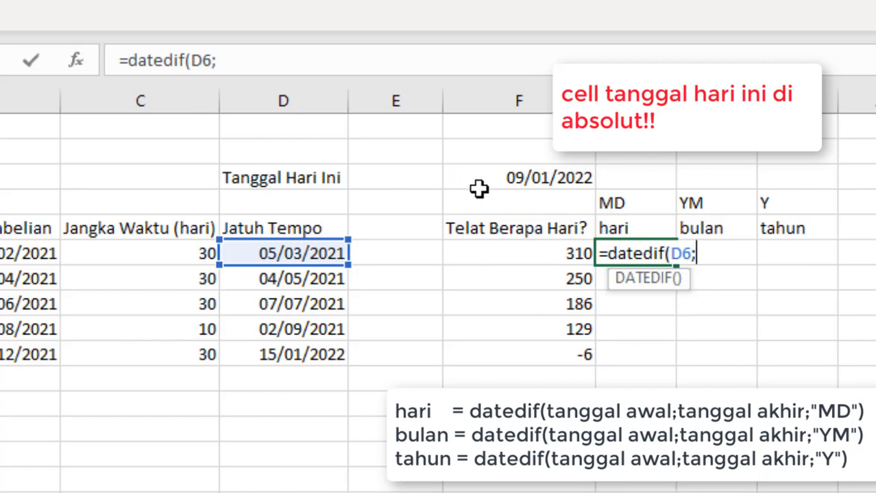
{"action": "left_click", "coordinate": [579, 183]}
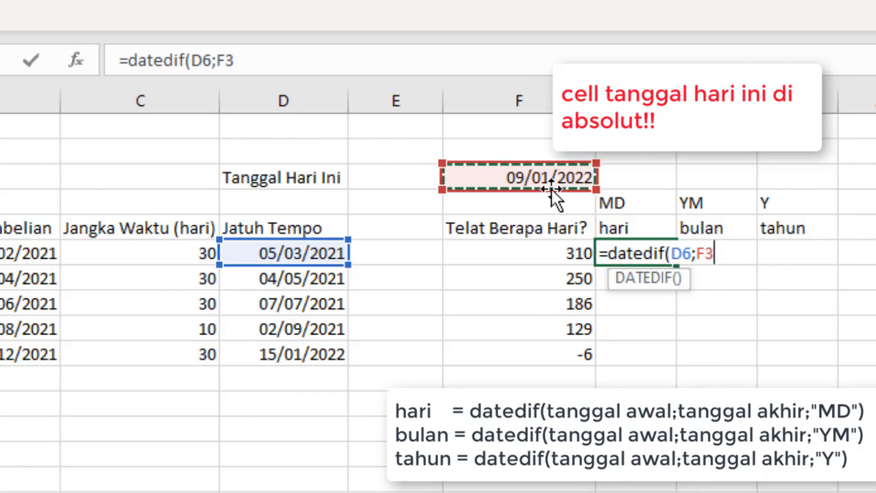
{"action": "key", "text": "F4"}
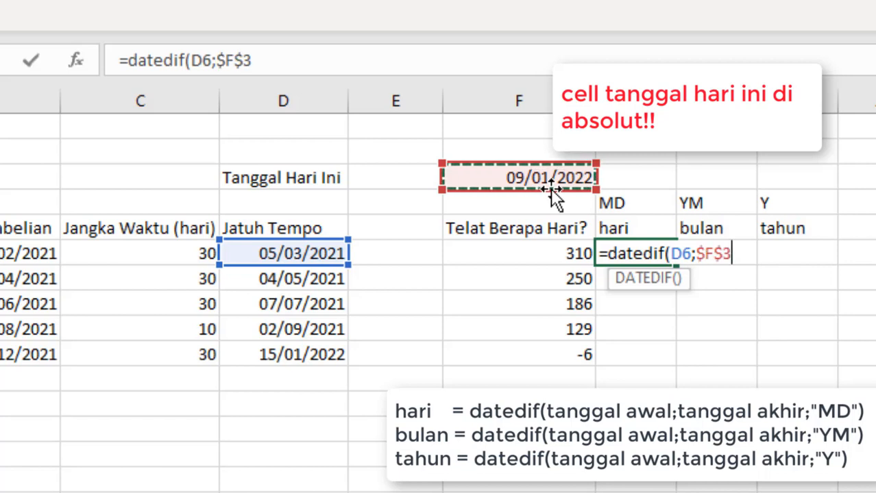
{"action": "type", "text": ";"}
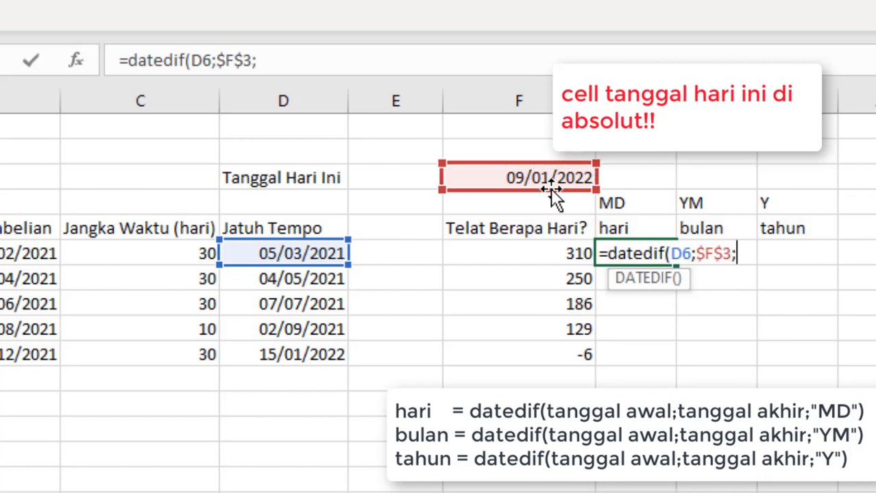
{"action": "type", "text": "\"MD"}
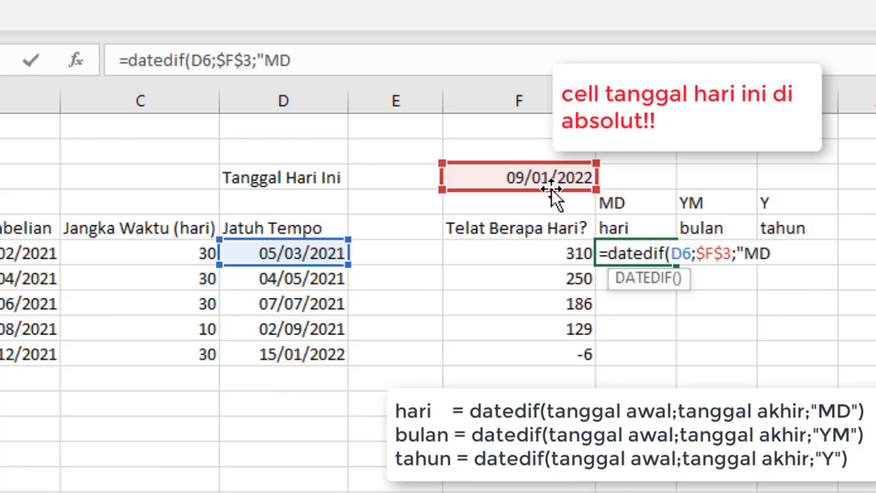
{"action": "type", "text": "\""}
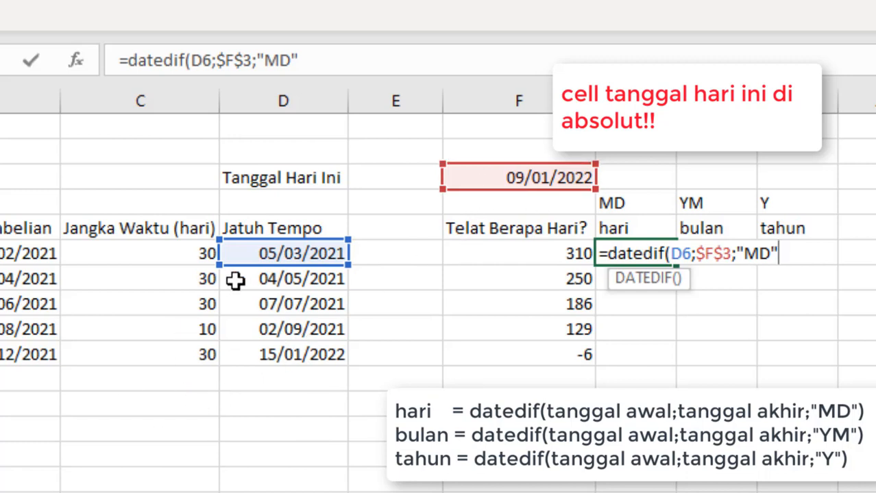
{"action": "key", "text": "Return"}
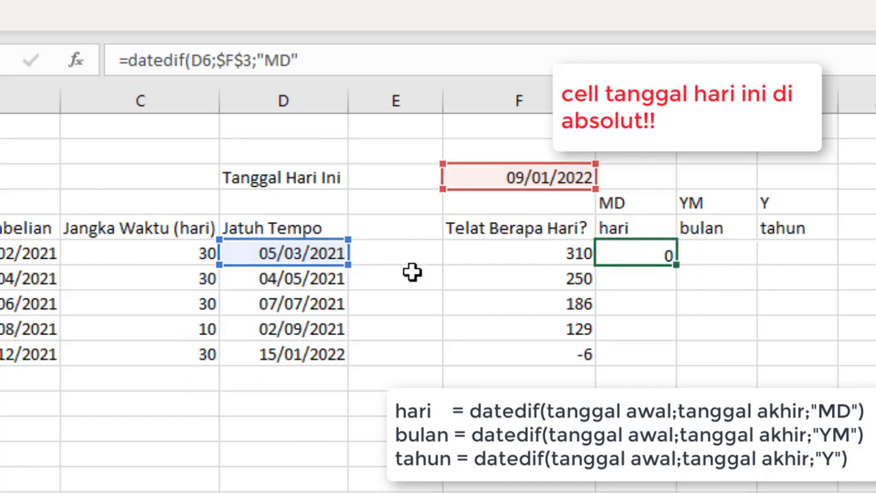
{"action": "key", "text": "Up"}
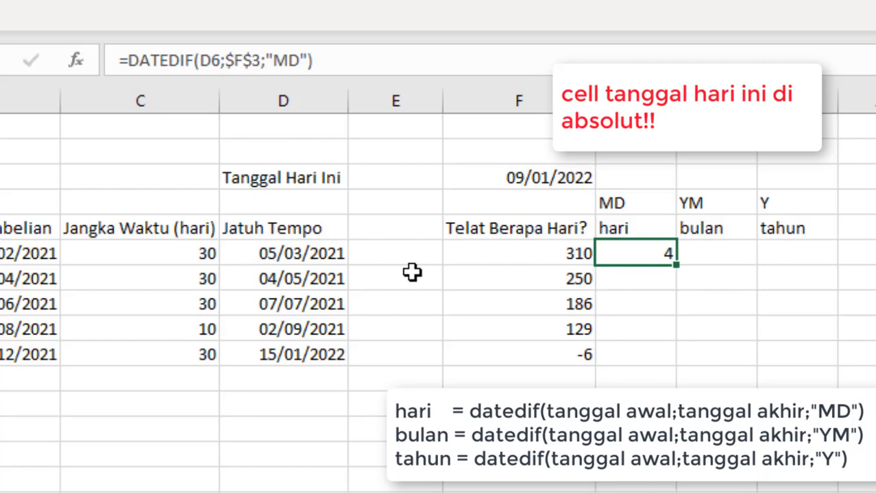
{"action": "key", "text": "Right"}
{"action": "type", "text": "="}
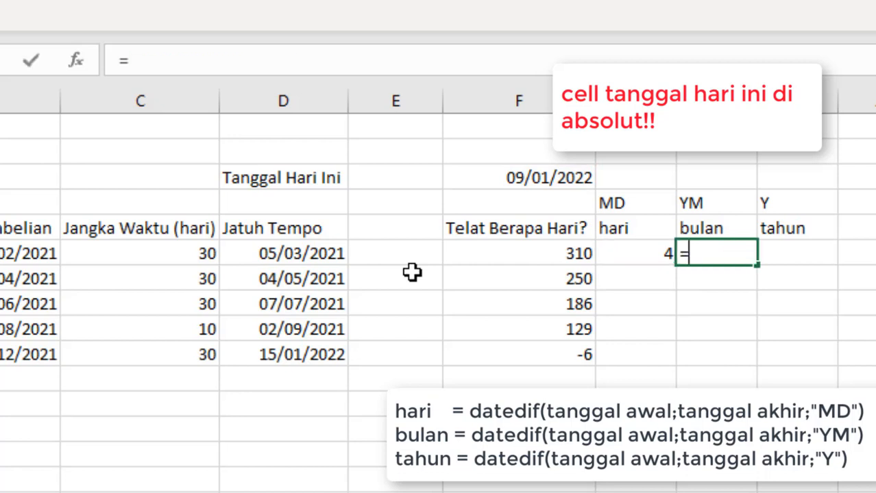
{"action": "key", "text": "Left"}
{"action": "key", "text": "Up"}
{"action": "key", "text": "Up"}
{"action": "key", "text": "Up"}
{"action": "key", "text": "Left"}
{"action": "type", "text": "-"}
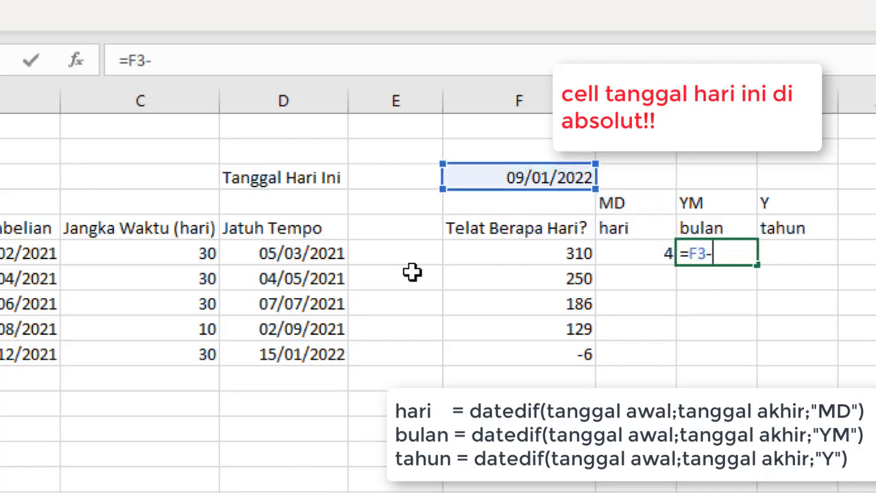
{"action": "key", "text": "Left"}
{"action": "key", "text": "Left"}
{"action": "key", "text": "Left"}
{"action": "key", "text": "Left"}
{"action": "key", "text": "Return"}
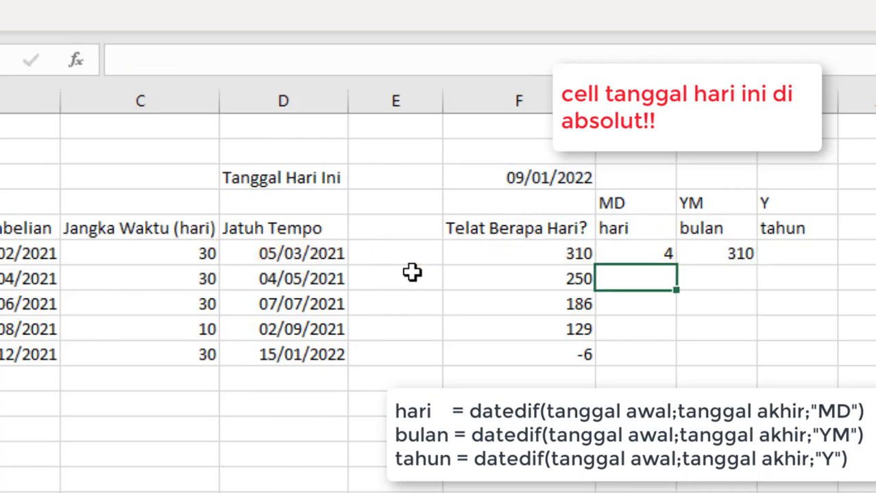
{"action": "key", "text": "Left"}
{"action": "key", "text": "Left"}
{"action": "key", "text": "Up"}
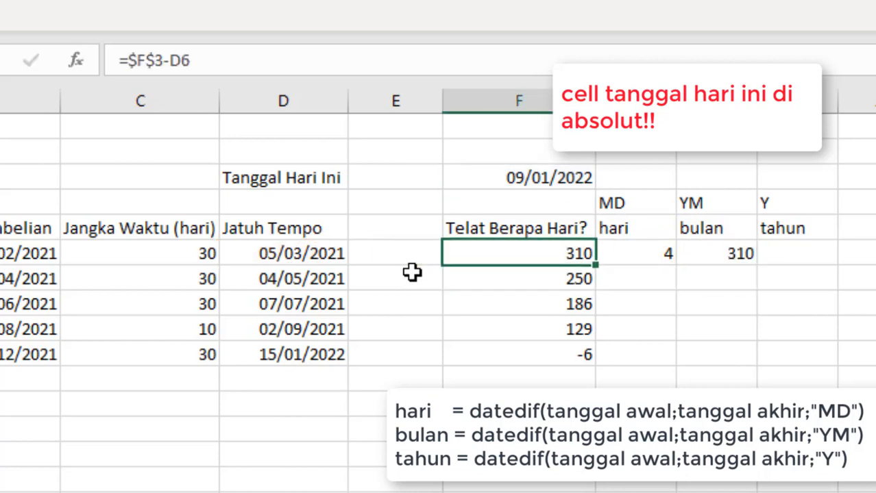
{"action": "key", "text": "Right"}
{"action": "key", "text": "Right"}
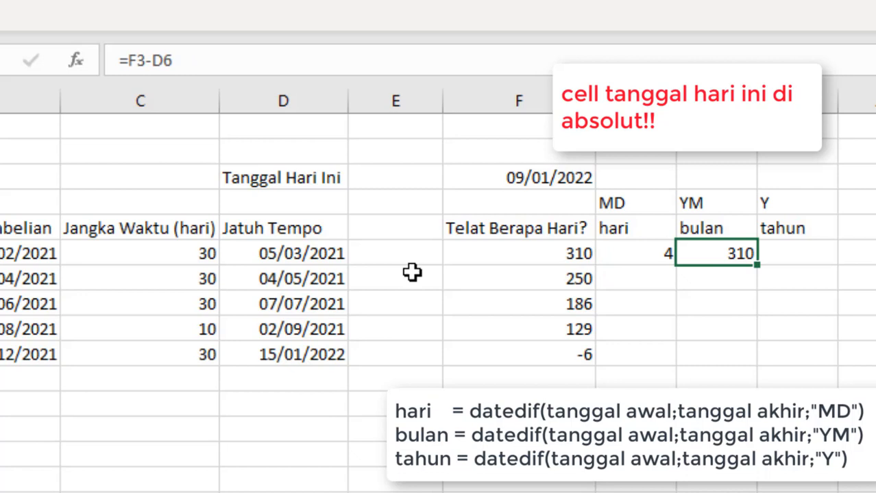
{"action": "key", "text": "Delete"}
{"action": "key", "text": "Left"}
{"action": "key", "text": "Left"}
{"action": "key", "text": "Right"}
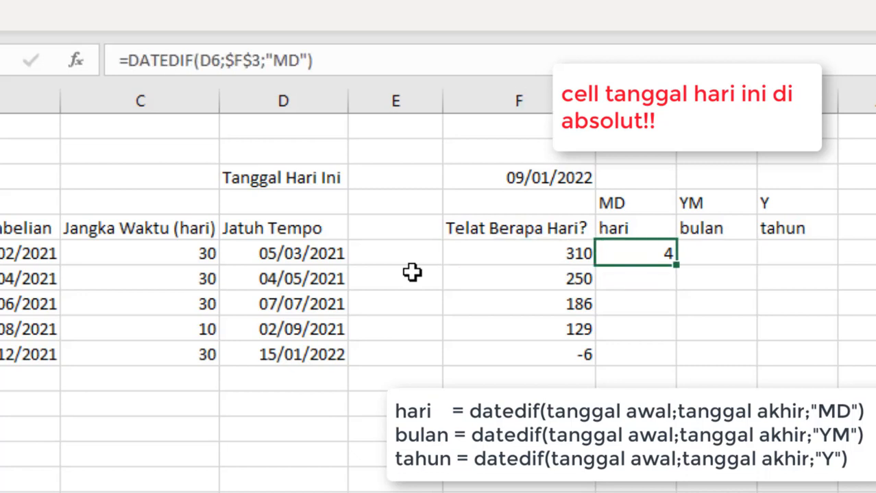
{"action": "key", "text": "Right"}
{"action": "key", "text": "Right"}
{"action": "key", "text": "Left"}
{"action": "key", "text": "Left"}
{"action": "key", "text": "Right"}
{"action": "key", "text": "Left"}
Enter =DATEDIF(D6;$F$3;"YM") in bulan cell H6 to calculate the overdue months of the first invoice.
{"action": "key", "text": "Right"}
{"action": "type", "text": "=d"}
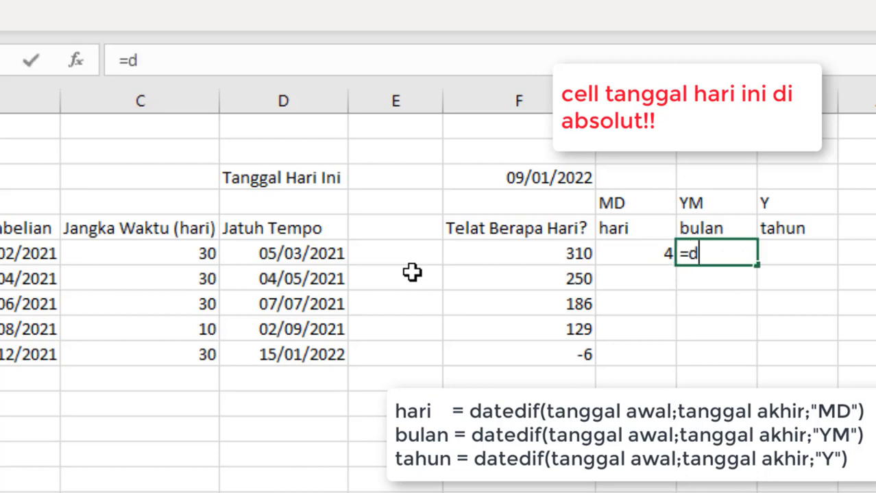
{"action": "type", "text": "atedif"}
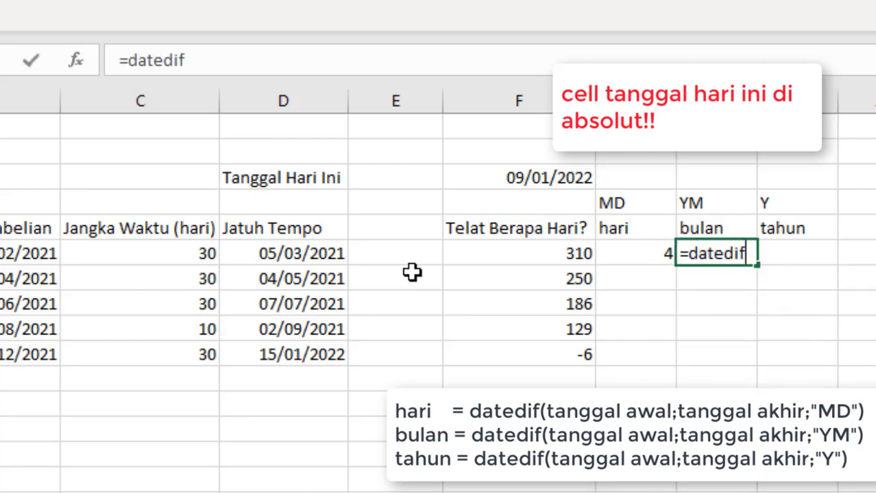
{"action": "type", "text": "("}
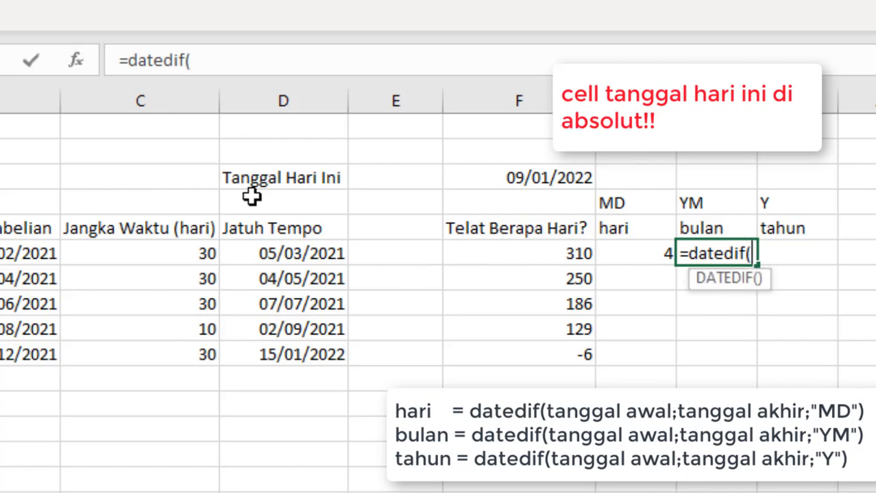
{"action": "left_click", "coordinate": [251, 254]}
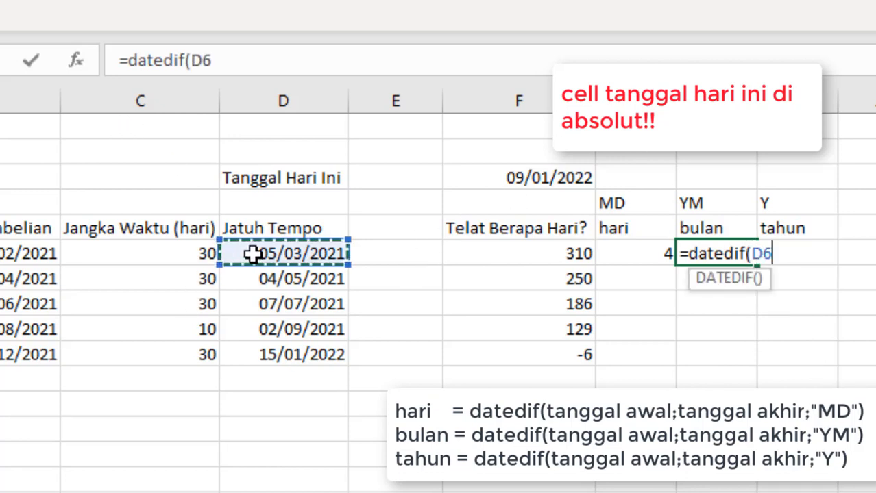
{"action": "type", "text": ";"}
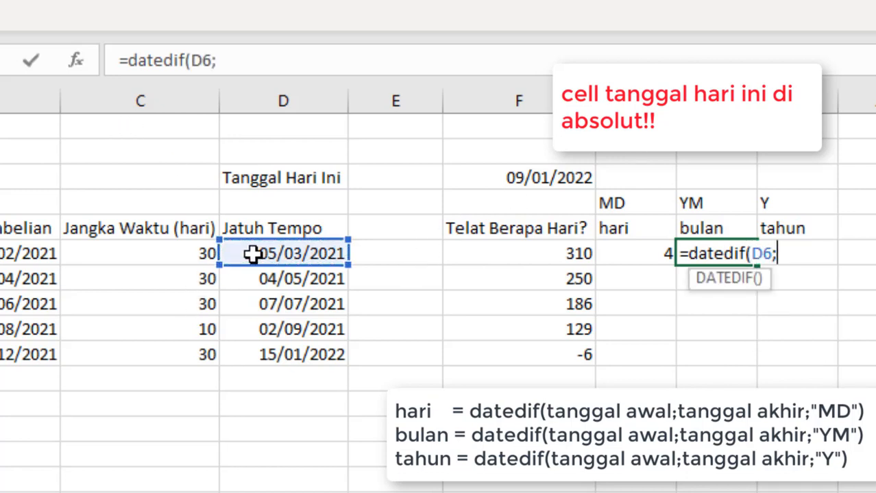
{"action": "left_click", "coordinate": [579, 177]}
{"action": "key", "text": "F4"}
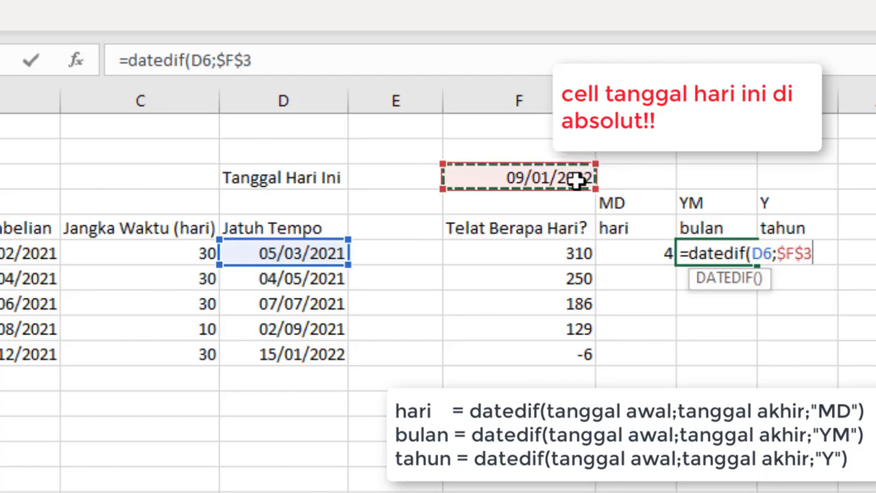
{"action": "type", "text": ";"}
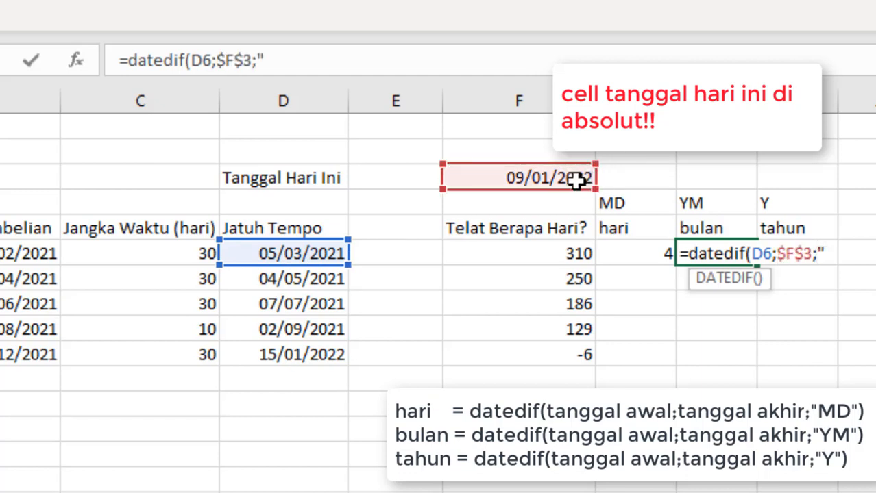
{"action": "type", "text": "\"YM"}
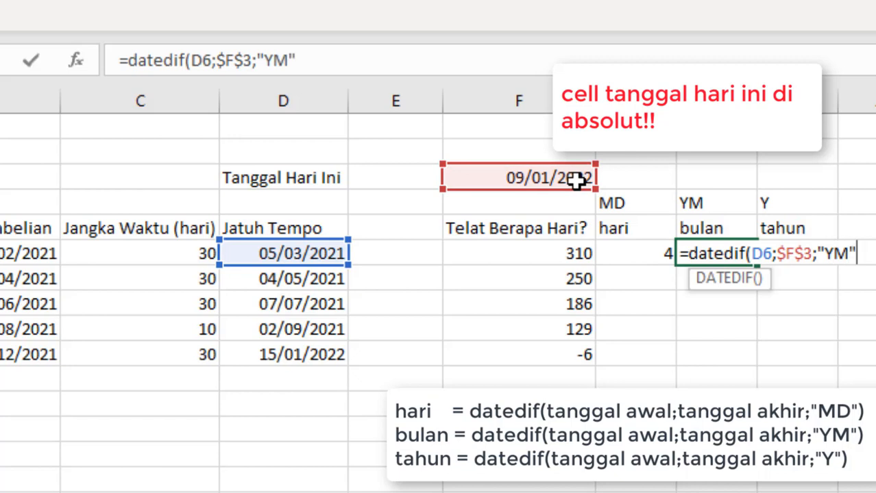
{"action": "key", "text": "Return"}
{"action": "key", "text": "Up"}
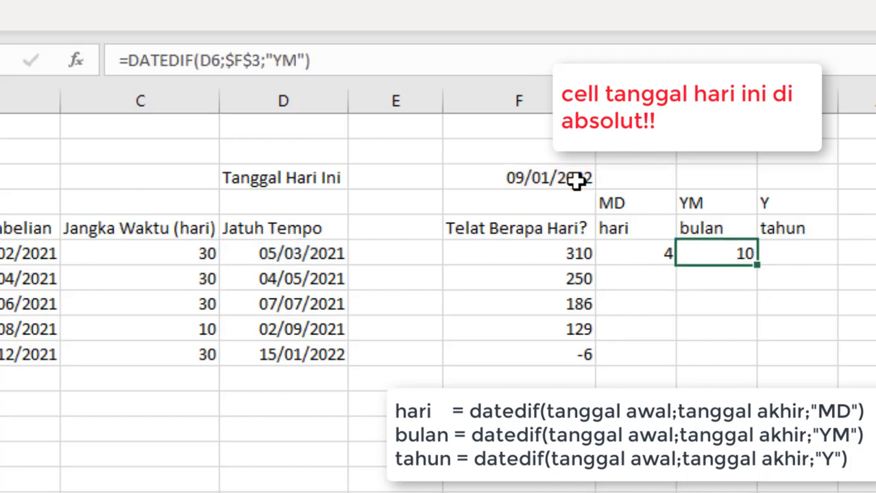
Try to enter =DATEDIF(D6-$F$3;"Y") in tahun cell I6 for the first invoice's overdue years.
{"action": "key", "text": "Right"}
{"action": "type", "text": "="}
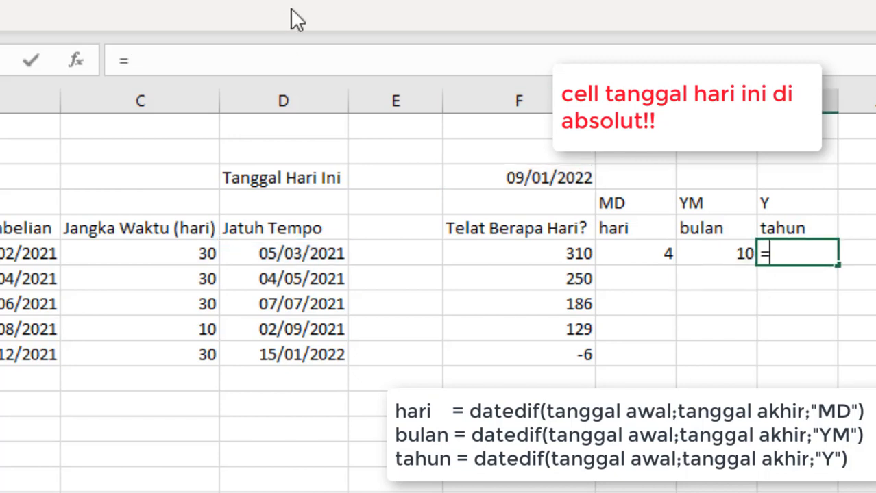
{"action": "type", "text": "datedif"}
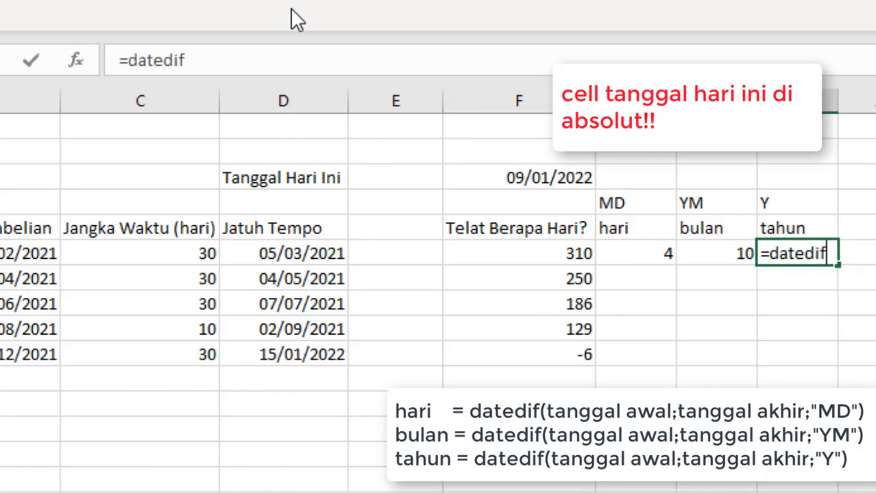
{"action": "key", "text": "Tab"}
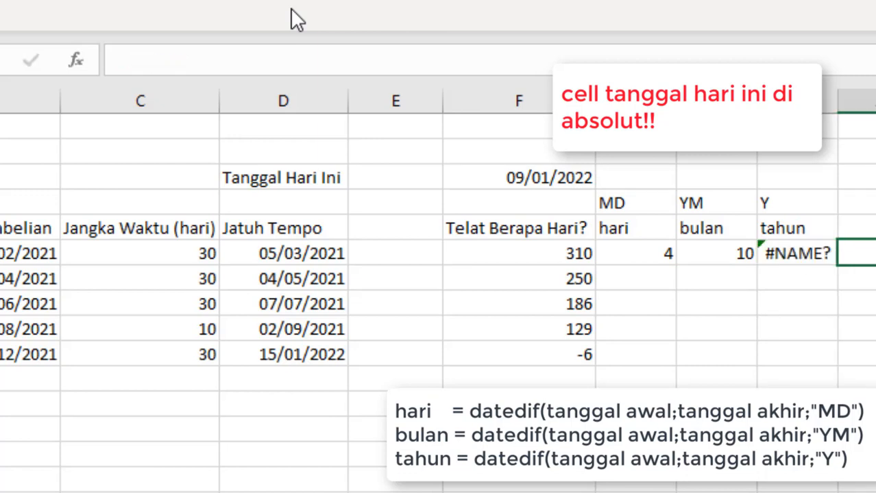
{"action": "key", "text": "Left"}
{"action": "left_click", "coordinate": [259, 69]}
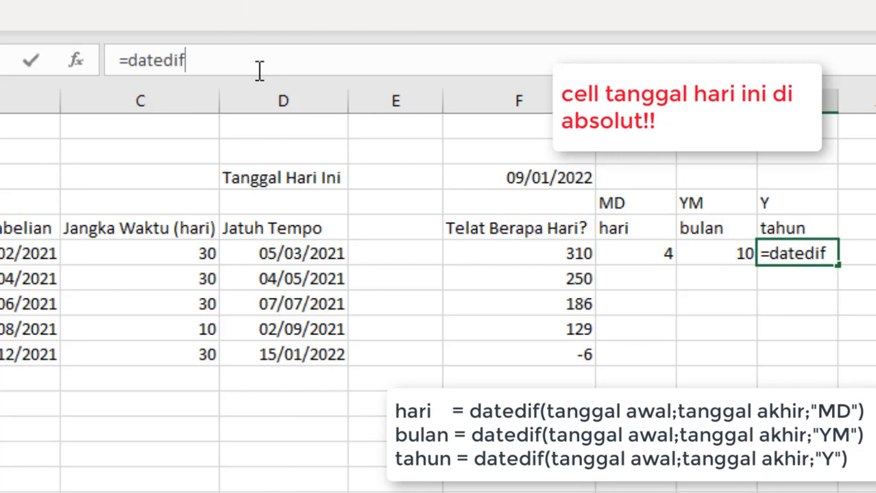
{"action": "type", "text": "("}
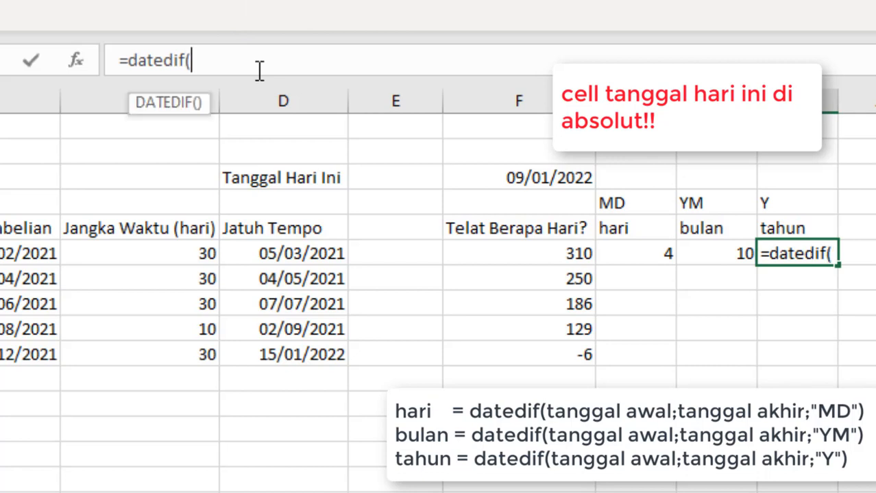
{"action": "left_click", "coordinate": [311, 254]}
{"action": "type", "text": "-"}
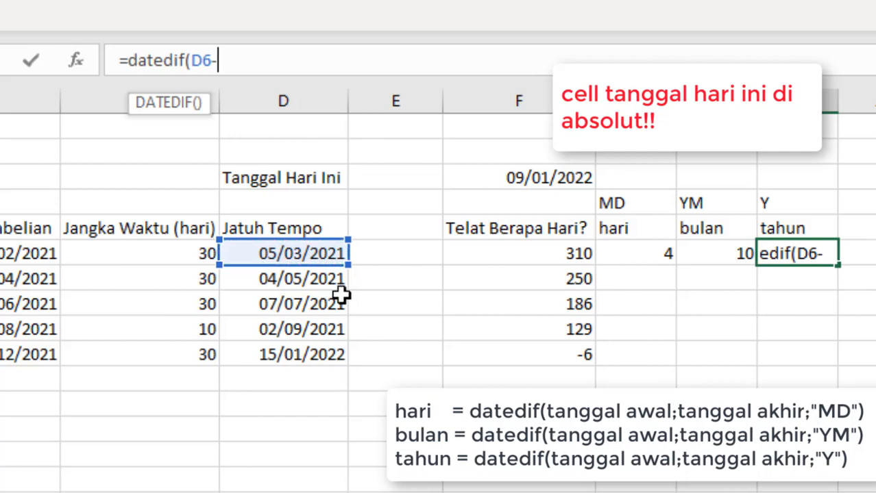
{"action": "left_click", "coordinate": [523, 176]}
{"action": "key", "text": "F4"}
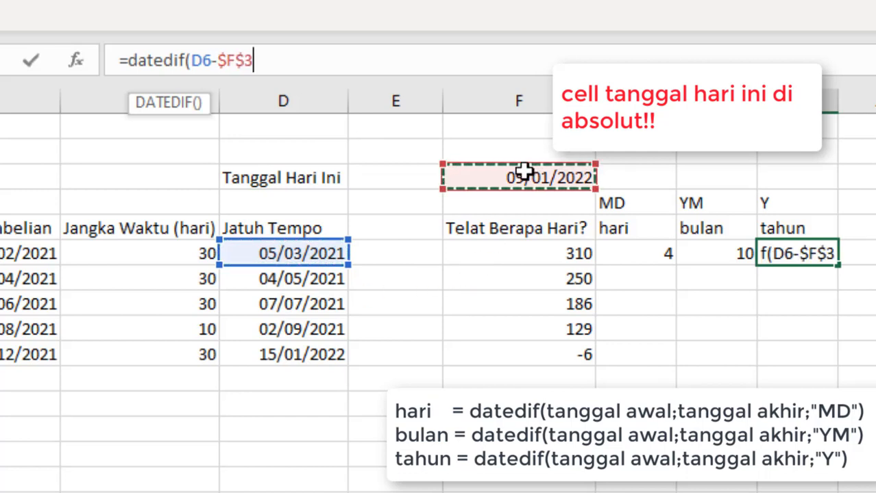
{"action": "type", "text": ";"}
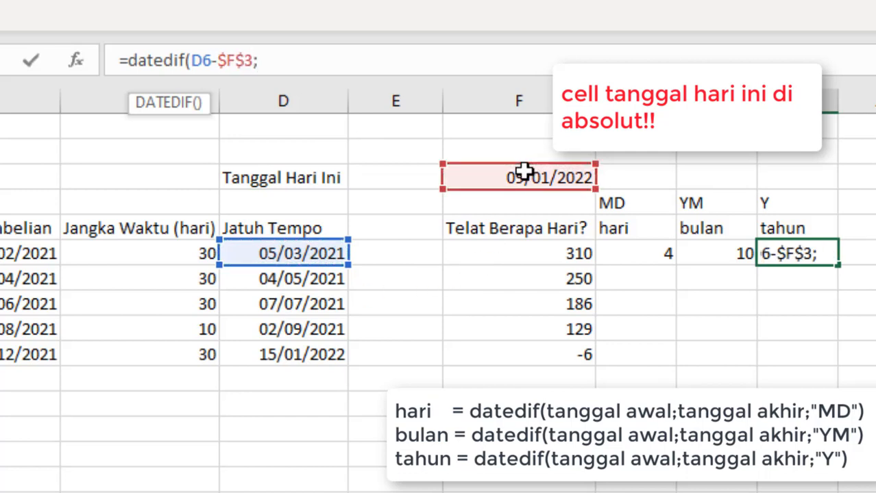
{"action": "type", "text": "\"Y\""}
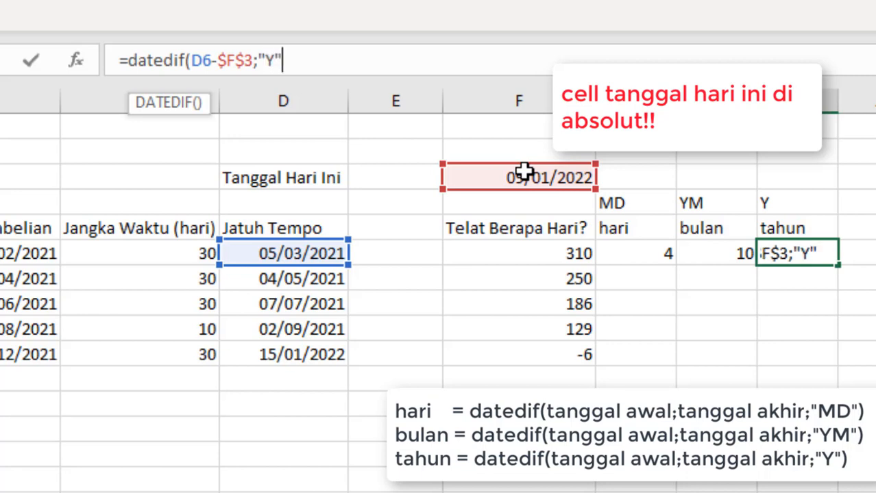
{"action": "type", "text": ")"}
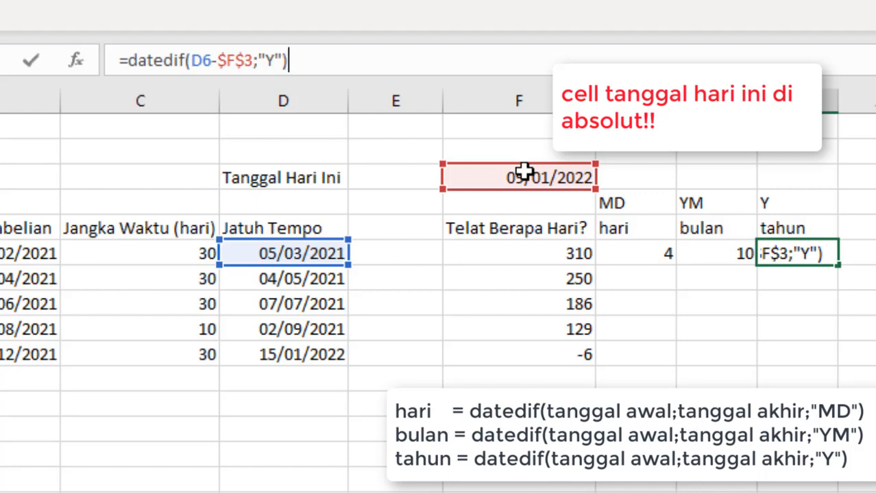
{"action": "key", "text": "Return"}
{"action": "key", "text": "Return"}
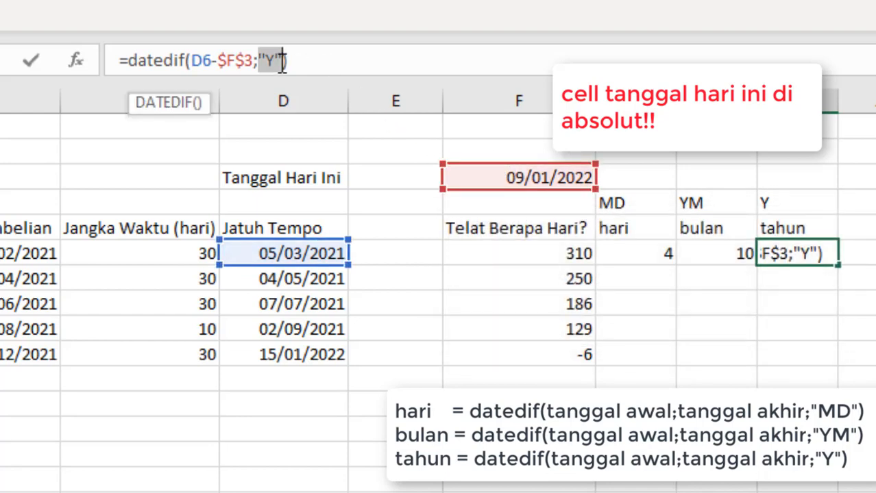
Correct the tahun formula in I6 to =DATEDIF(D6;$F$3;"Y"), separating the due date and today's date with a semicolon.
{"action": "left_click", "coordinate": [288, 62]}
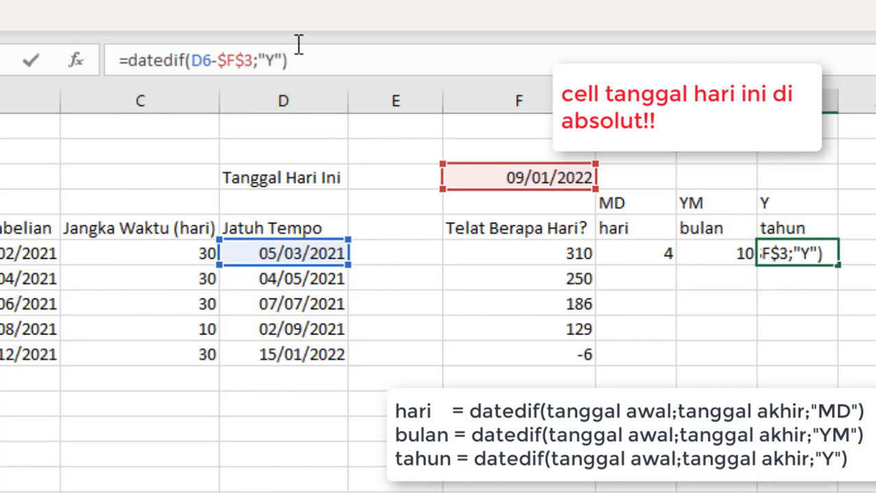
{"action": "key", "text": "BackSpace"}
{"action": "key", "text": "BackSpace"}
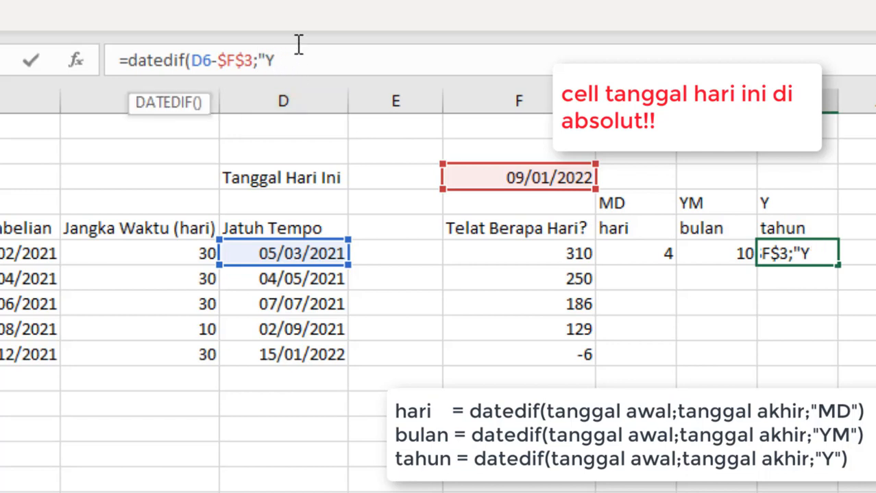
{"action": "key", "text": "BackSpace"}
{"action": "key", "text": "BackSpace"}
{"action": "key", "text": "BackSpace"}
{"action": "key", "text": "BackSpace"}
{"action": "key", "text": "BackSpace"}
{"action": "key", "text": "BackSpace"}
{"action": "key", "text": "BackSpace"}
{"action": "key", "text": "BackSpace"}
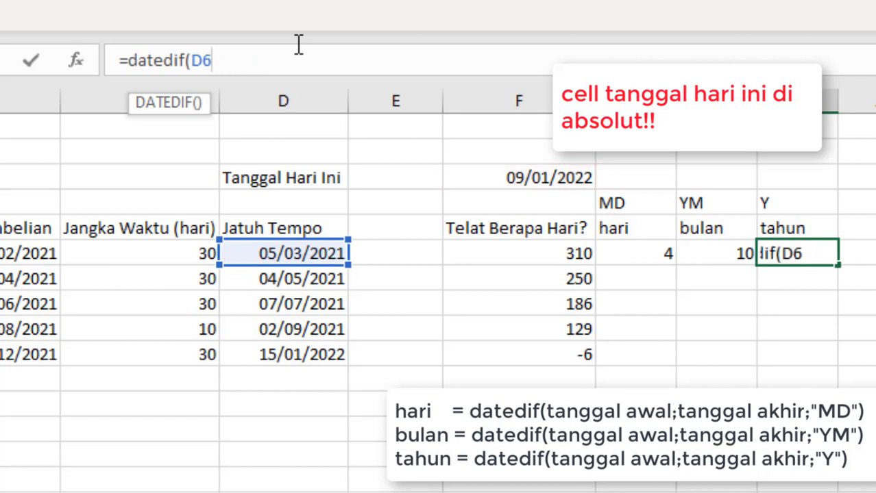
{"action": "type", "text": ";"}
{"action": "left_click", "coordinate": [559, 176]}
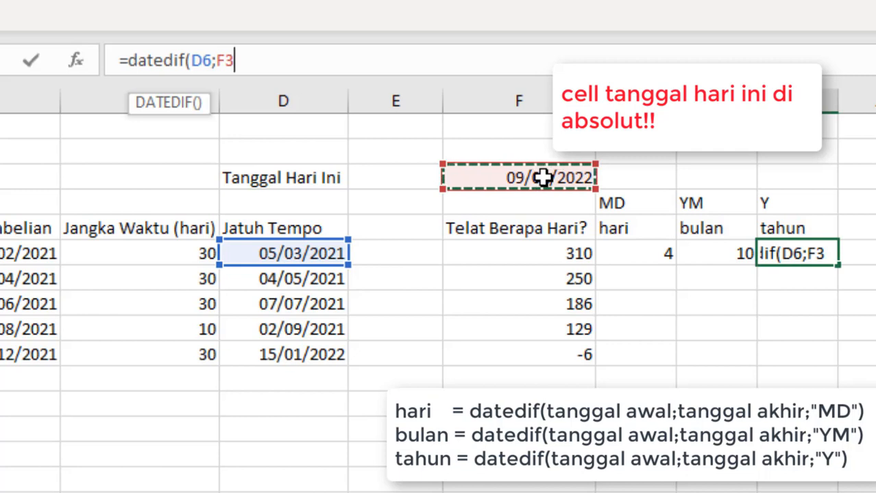
{"action": "key", "text": "F4"}
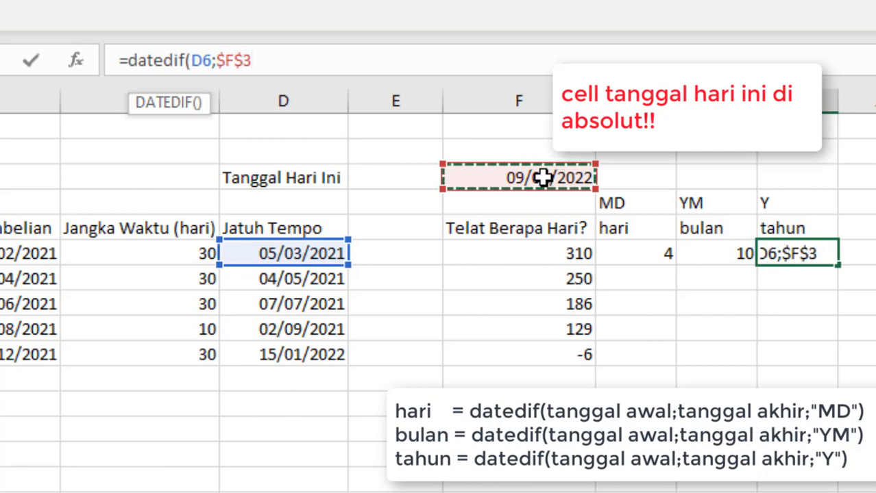
{"action": "type", "text": ";"}
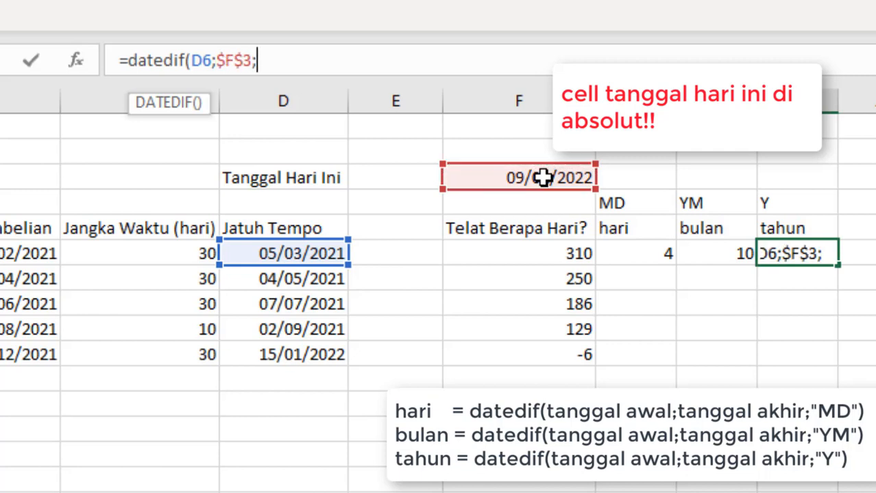
{"action": "type", "text": "\"Y\")"}
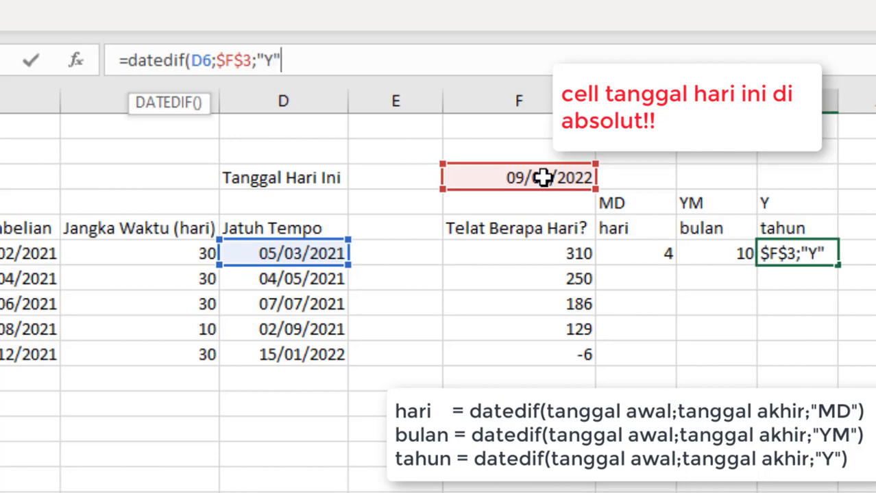
{"action": "key", "text": "Return"}
{"action": "key", "text": "Up"}
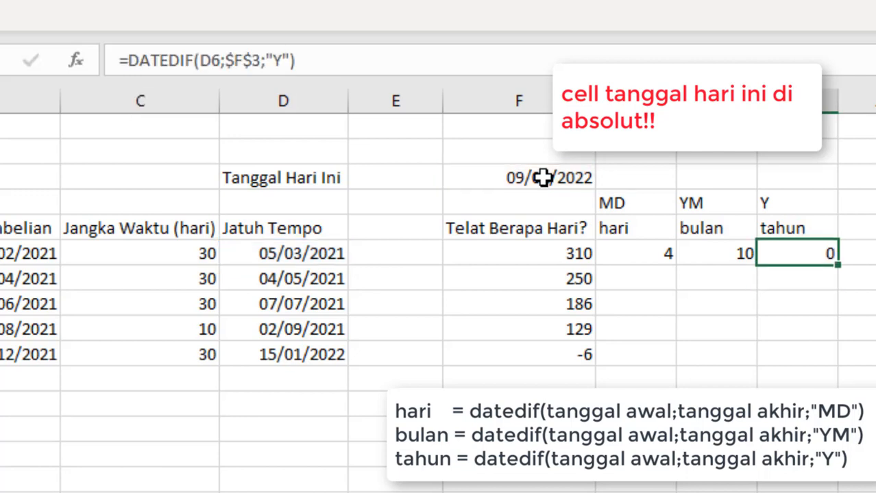
Compare the first invoice's total overdue days in F6 with its hari, bulan and tahun results in G6:I6.
{"action": "key", "text": "Left"}
{"action": "key", "text": "Right"}
{"action": "key", "text": "Left"}
{"action": "key", "text": "Left"}
{"action": "key", "text": "Left"}
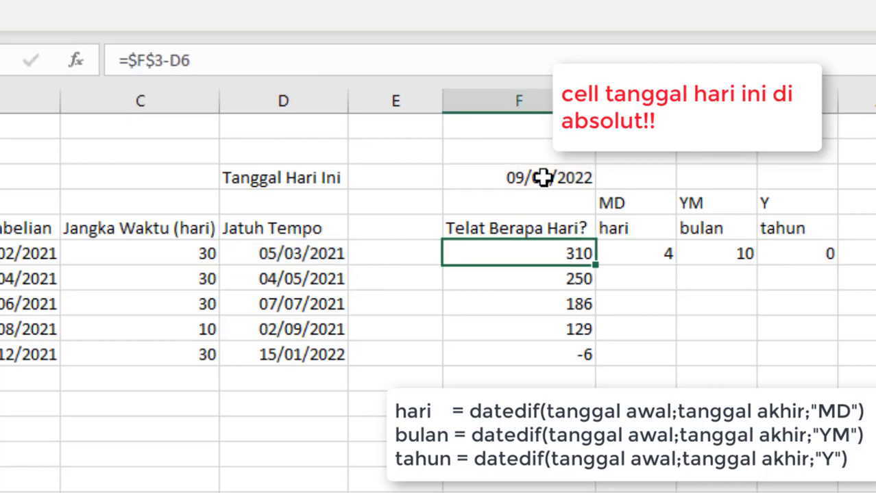
{"action": "key", "text": "Up"}
{"action": "key", "text": "Down"}
{"action": "key", "text": "Right"}
{"action": "key", "text": "Right"}
{"action": "key", "text": "Right"}
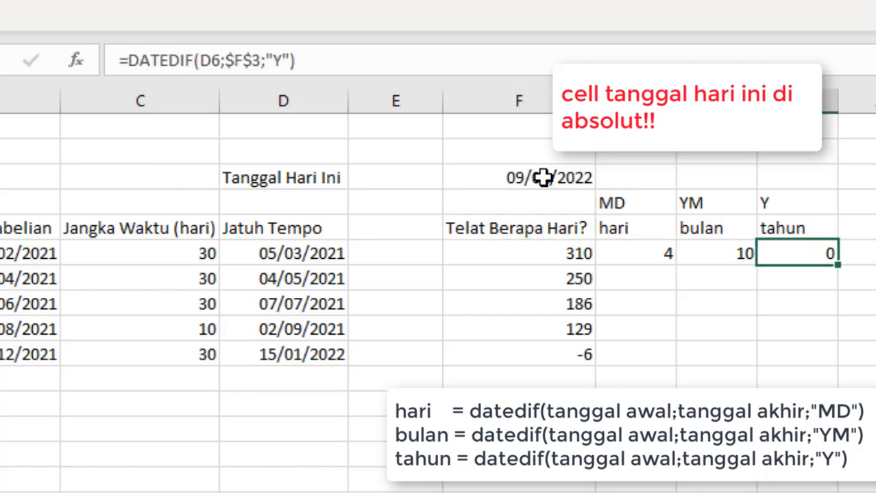
{"action": "key", "text": "Left"}
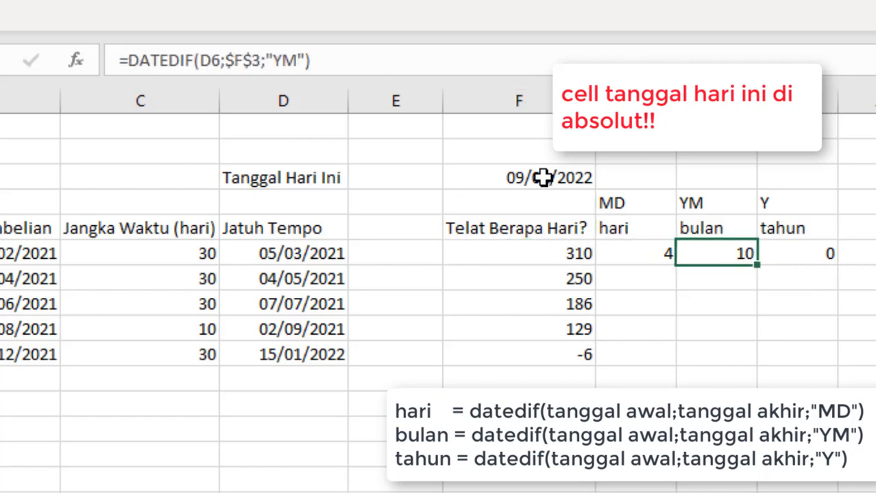
{"action": "key", "text": "Left"}
{"action": "key", "text": "Right"}
{"action": "key", "text": "Right"}
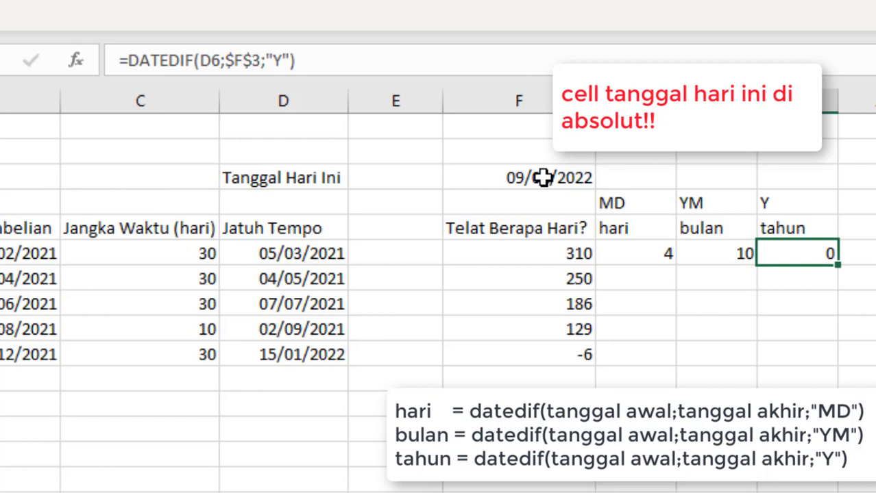
Review the first invoice's due date in D6 against today's date in F3.
{"action": "key", "text": "Left"}
{"action": "key", "text": "Left"}
{"action": "key", "text": "Left"}
{"action": "key", "text": "Left"}
{"action": "key", "text": "Left"}
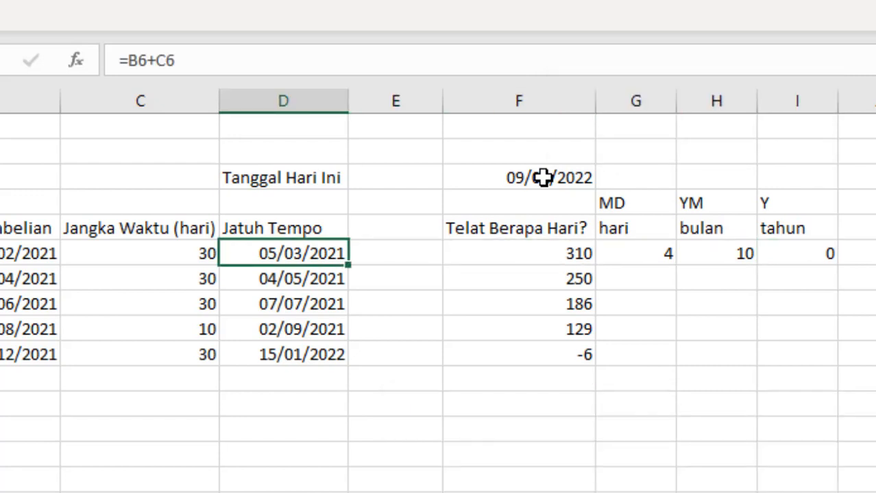
{"action": "key", "text": "Up"}
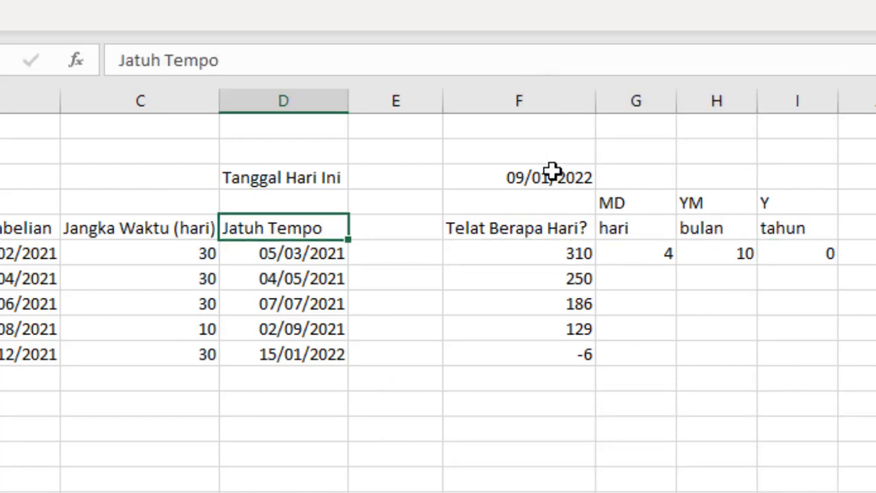
{"action": "left_click", "coordinate": [552, 175]}
{"action": "left_click", "coordinate": [267, 249]}
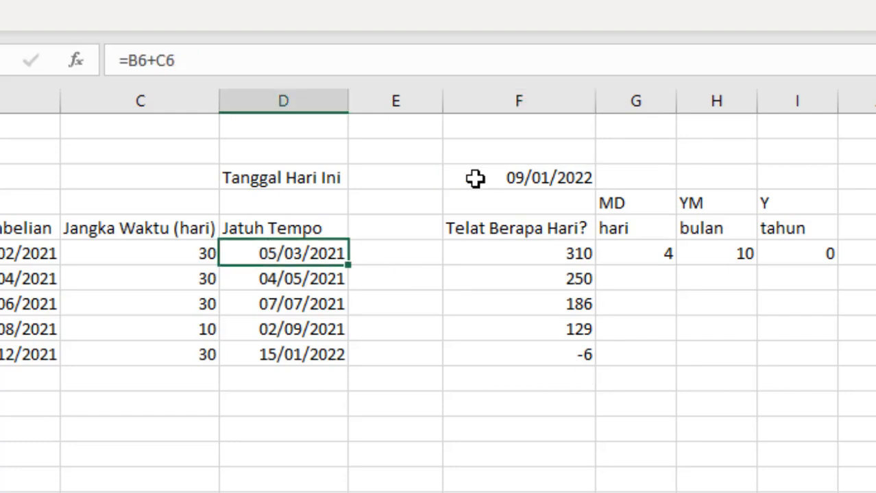
{"action": "key", "text": "Right"}
{"action": "key", "text": "Up"}
{"action": "key", "text": "Up"}
{"action": "key", "text": "Right"}
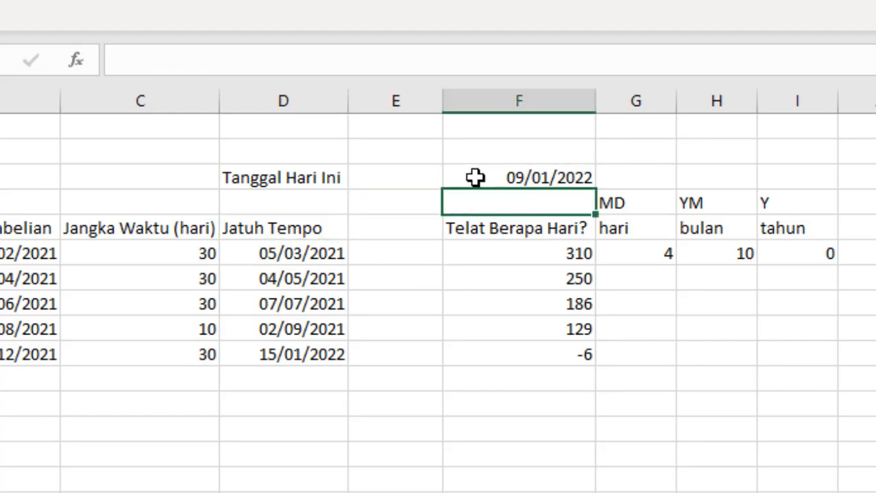
{"action": "key", "text": "Up"}
Copy the hari, bulan and tahun formulas from G6:I6 to the remaining invoices in rows 7 to 10.
{"action": "key", "text": "Right"}
{"action": "key", "text": "Down"}
{"action": "key", "text": "Down"}
{"action": "key", "text": "Down"}
{"action": "key", "text": "shift+Right"}
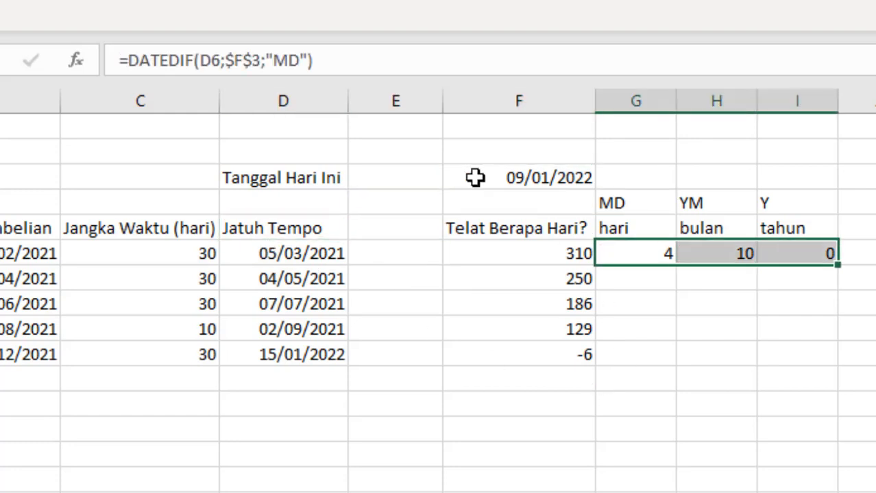
{"action": "key", "text": "shift+Right"}
{"action": "key", "text": "ctrl+c"}
{"action": "key", "text": "Down"}
{"action": "key", "text": "shift+Down"}
{"action": "key", "text": "shift+Down"}
{"action": "key", "text": "shift+Down"}
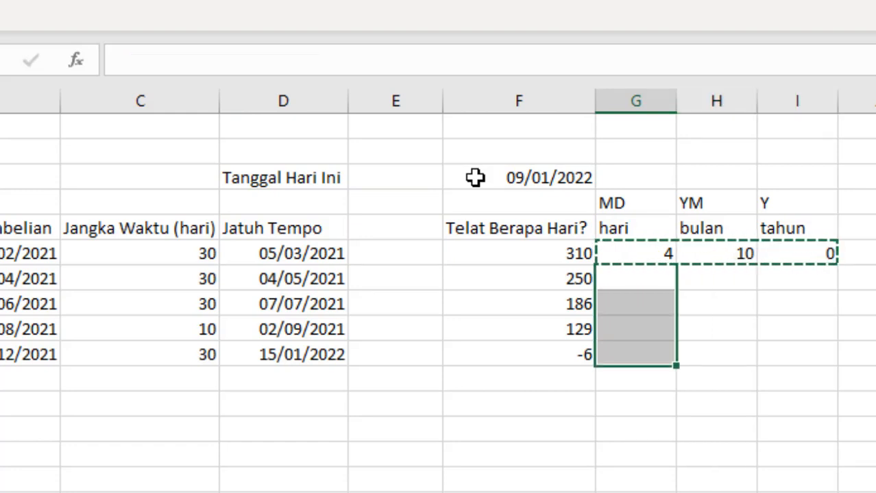
{"action": "key", "text": "Return"}
Inspect the copied hari formulas in column G down to the last invoice in row 10.
{"action": "key", "text": "Down"}
{"action": "key", "text": "Down"}
{"action": "key", "text": "Down"}
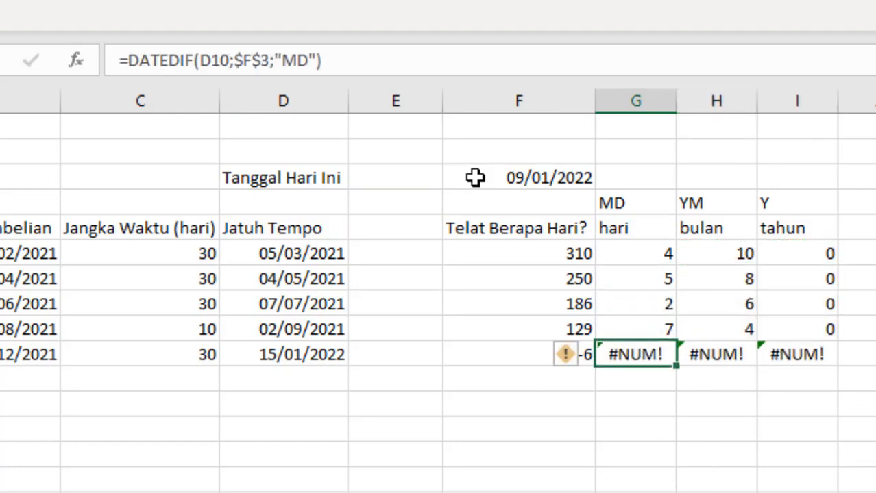
{"action": "key", "text": "Up"}
{"action": "key", "text": "Up"}
{"action": "key", "text": "Up"}
{"action": "key", "text": "Up"}
Compare the total overdue days in column F with the hari and bulan results for the first two invoices.
{"action": "key", "text": "Left"}
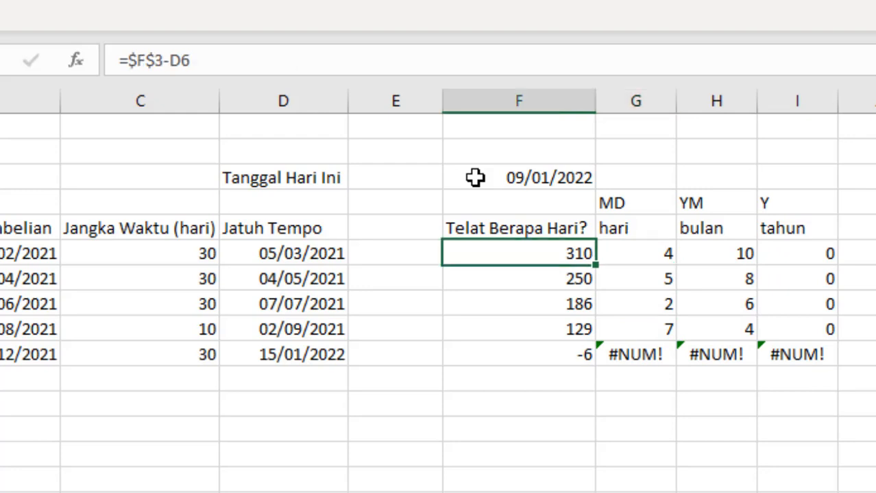
{"action": "key", "text": "Right"}
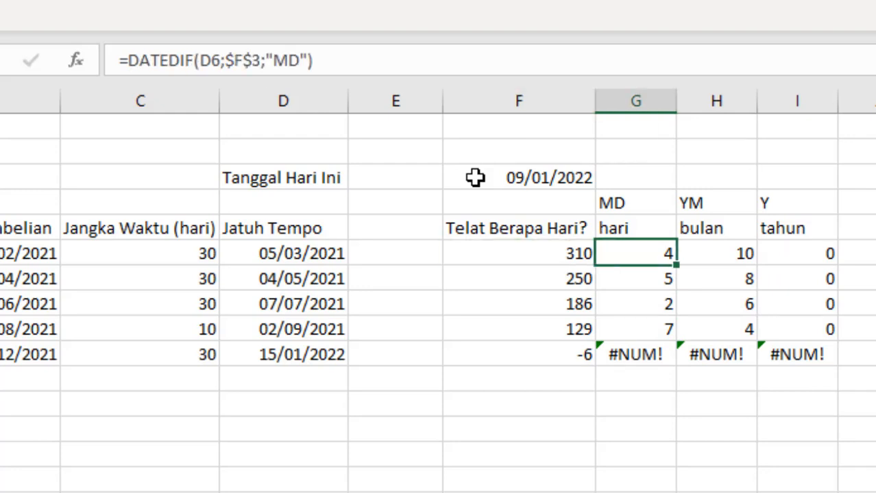
{"action": "key", "text": "Right"}
{"action": "key", "text": "Down"}
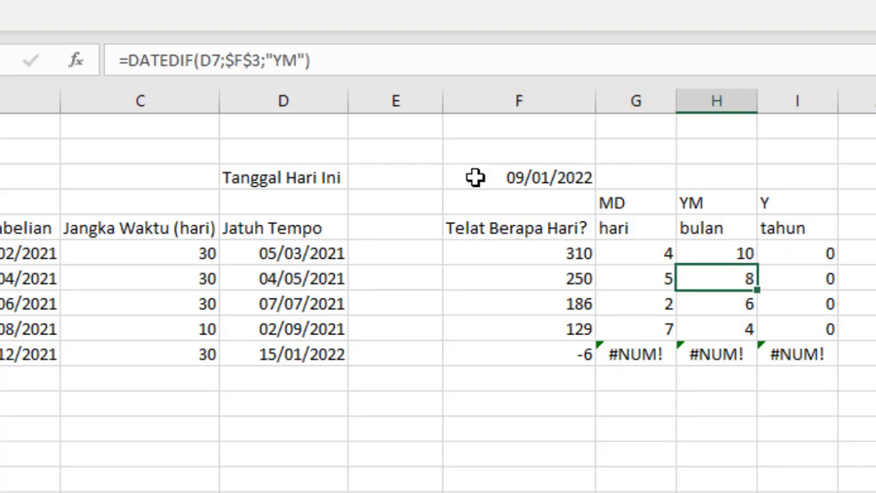
{"action": "key", "text": "Left"}
{"action": "key", "text": "Left"}
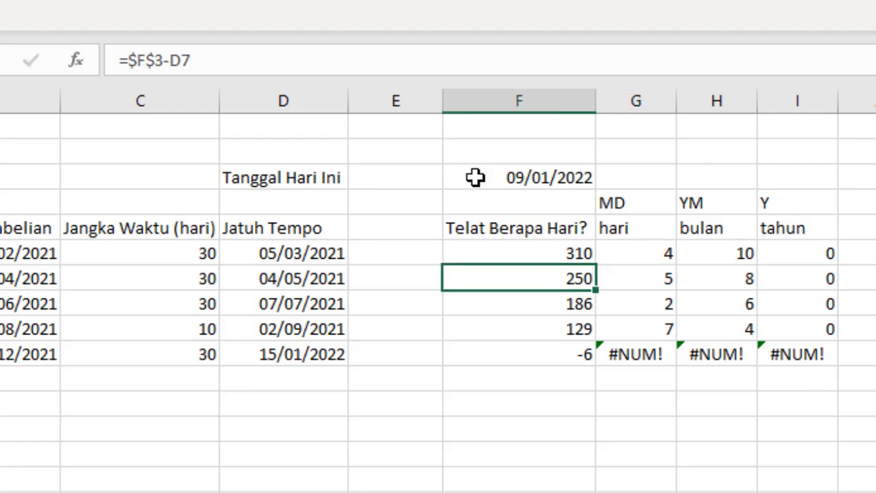
{"action": "key", "text": "Right"}
{"action": "key", "text": "Right"}
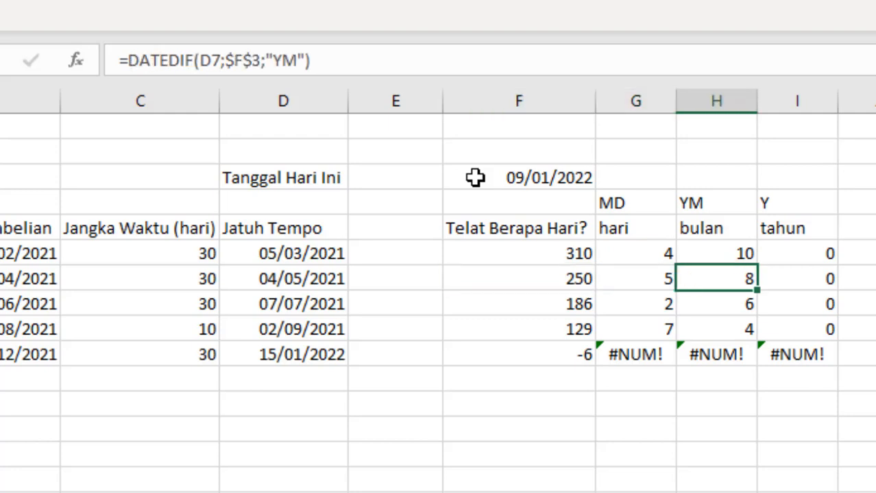
Inspect the last invoice's total overdue days in F10 and its DATEDIF formulas for hari, bulan and tahun.
{"action": "key", "text": "Down"}
{"action": "key", "text": "Down"}
{"action": "key", "text": "Left"}
{"action": "key", "text": "Down"}
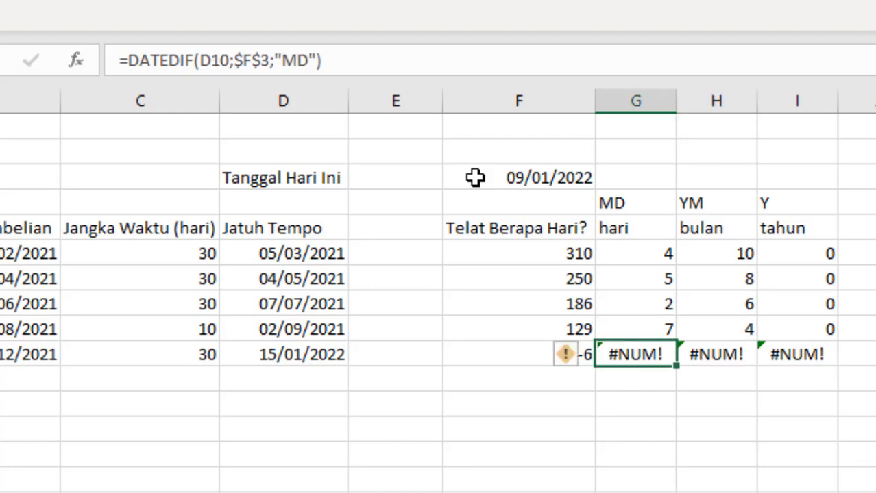
{"action": "key", "text": "Right"}
{"action": "key", "text": "Left"}
{"action": "key", "text": "Left"}
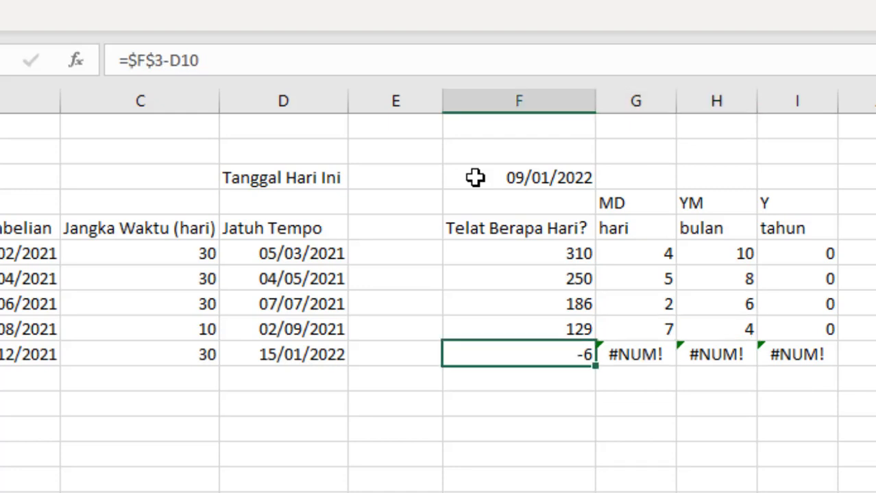
{"action": "key", "text": "Right"}
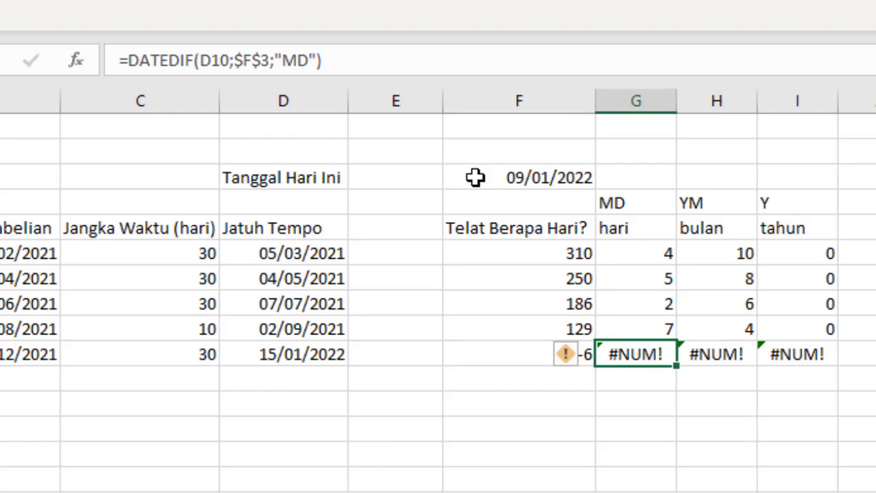
{"action": "key", "text": "Right"}
{"action": "key", "text": "Right"}
{"action": "key", "text": "Left"}
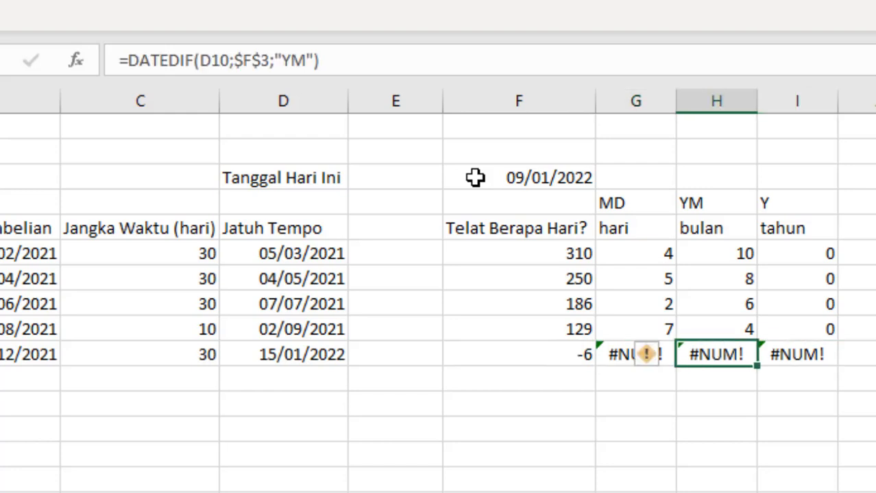
{"action": "key", "text": "Down"}
{"action": "key", "text": "Left"}
{"action": "key", "text": "Up"}
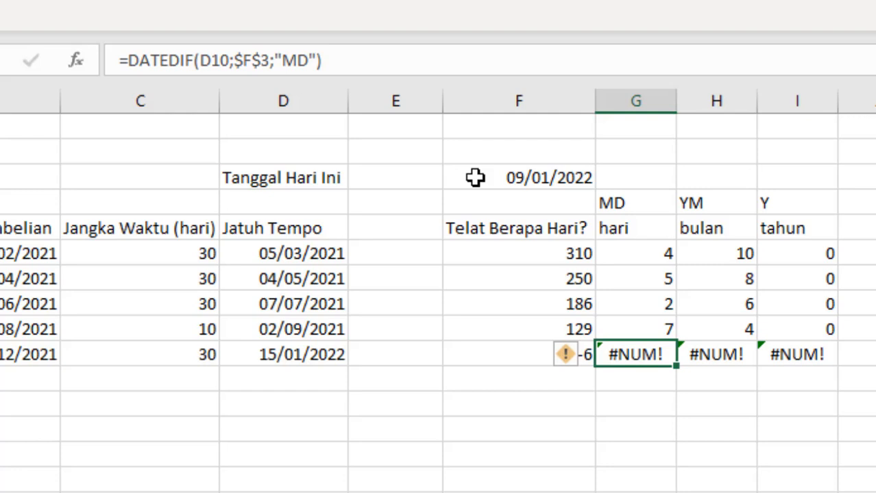
Wrap the hari formula in G10 with IFERROR so it returns 0 on error: =IFERROR(DATEDIF(D10;$F$3;"MD");0).
{"action": "left_click", "coordinate": [129, 61]}
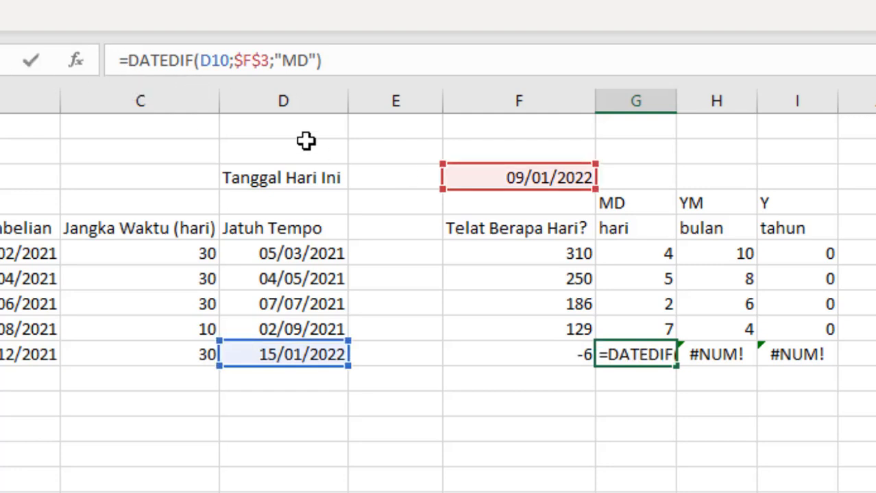
{"action": "type", "text": "If"}
{"action": "key", "text": "Down"}
{"action": "key", "text": "Tab"}
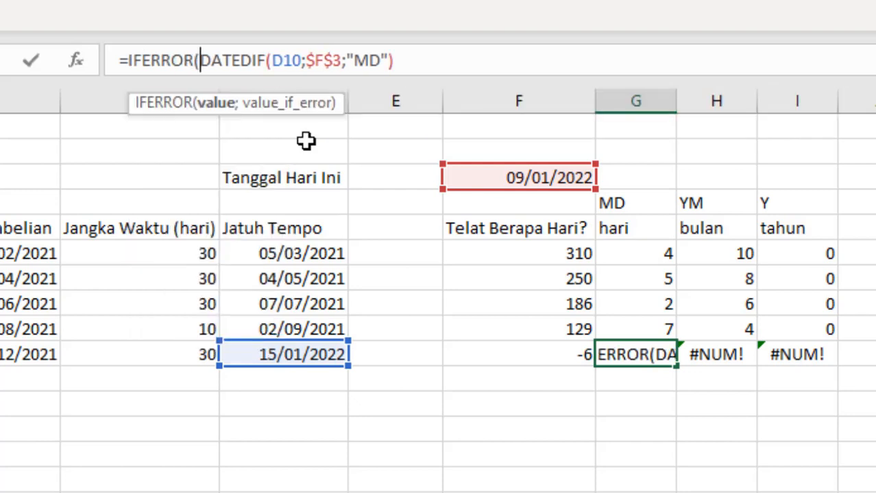
{"action": "left_click", "coordinate": [416, 60]}
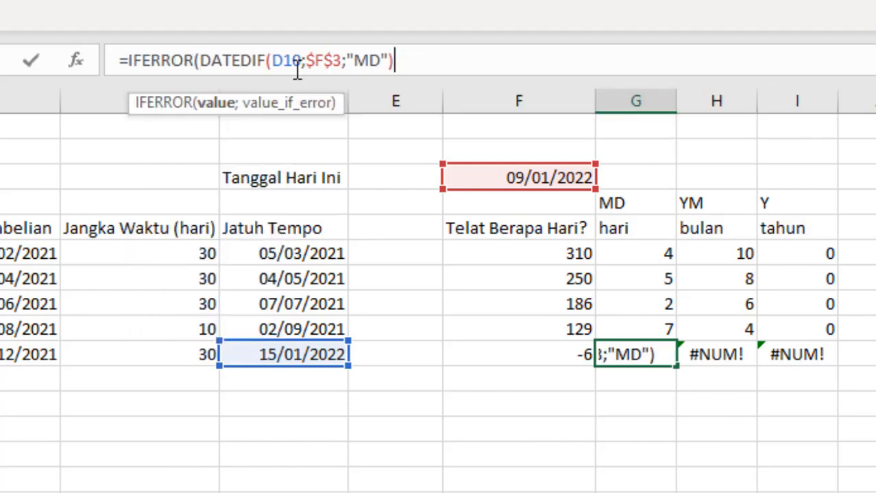
{"action": "type", "text": ";"}
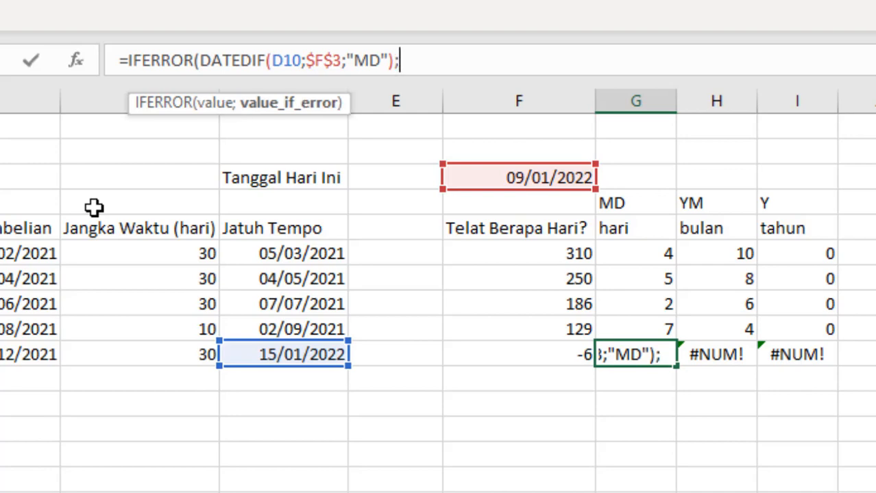
{"action": "type", "text": "0"}
{"action": "key", "text": "Return"}
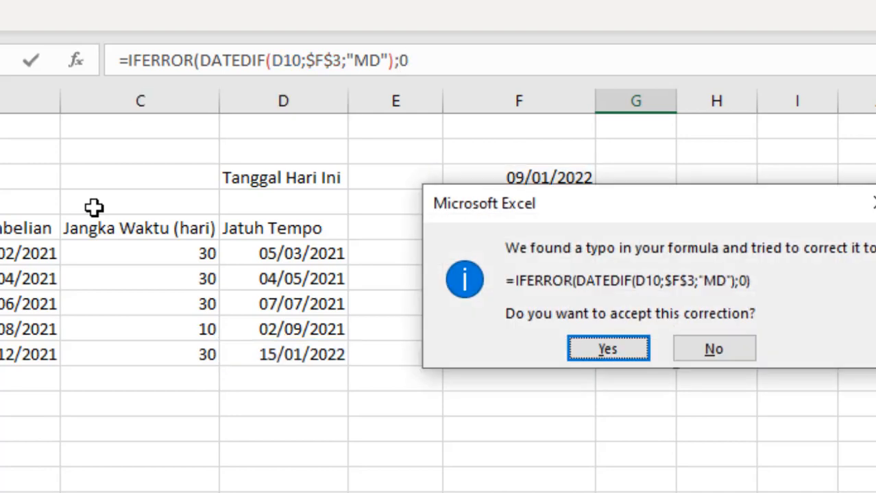
{"action": "key", "text": "Return"}
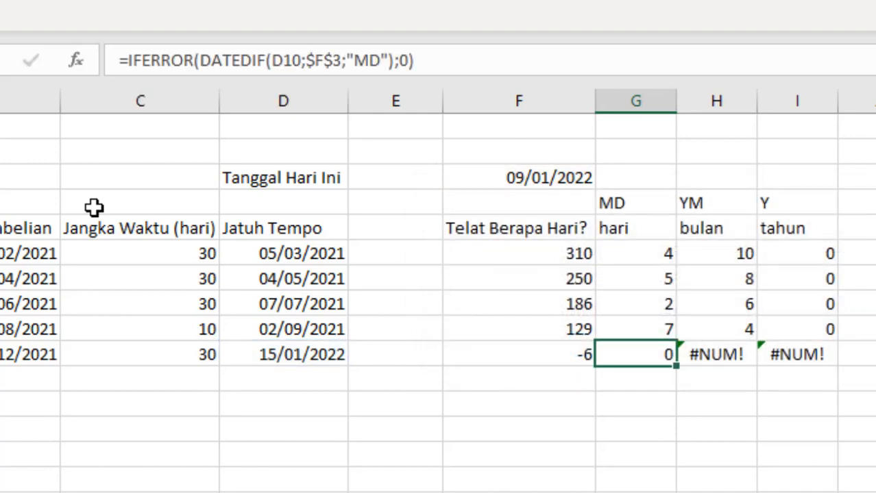
Wrap the bulan formula in H10 with IFERROR so it returns 0 on error: =IFERROR(DATEDIF(D10;$F$3;"YM");0).
{"action": "key", "text": "ctrl+c"}
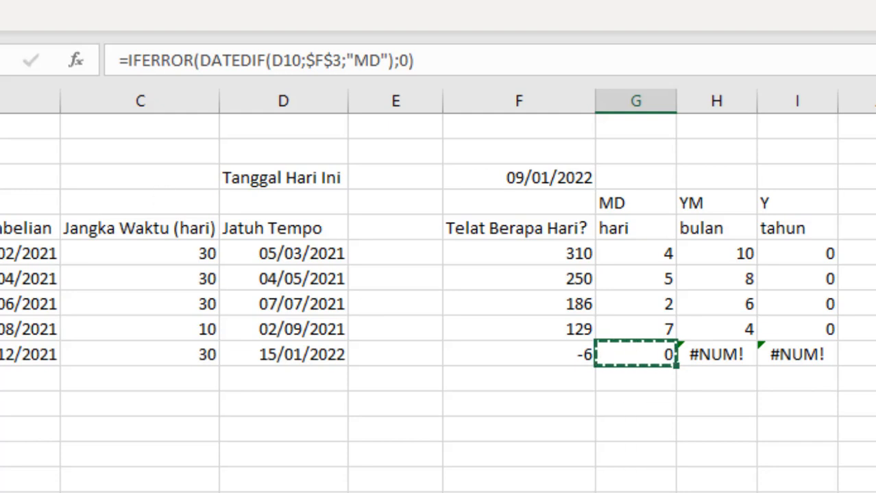
{"action": "left_click", "coordinate": [726, 357]}
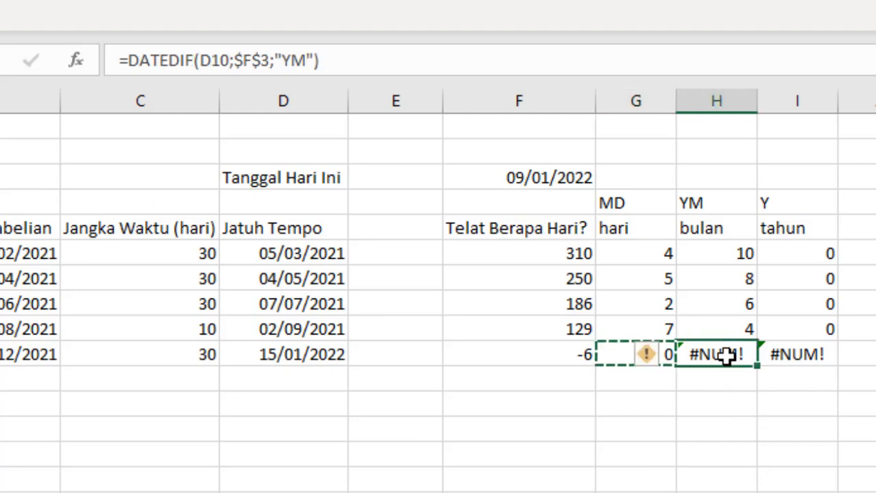
{"action": "left_click", "coordinate": [137, 60]}
{"action": "type", "text": "if"}
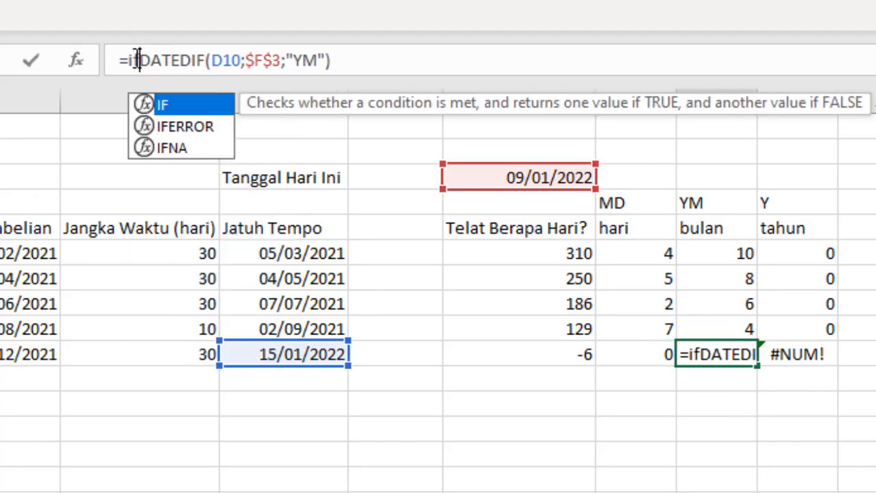
{"action": "key", "text": "Down"}
{"action": "key", "text": "Tab"}
{"action": "key", "text": "Right"}
{"action": "key", "text": "Right"}
{"action": "key", "text": "Right"}
{"action": "key", "text": "Right"}
{"action": "key", "text": "Right"}
{"action": "key", "text": "Right"}
{"action": "key", "text": "Right"}
{"action": "key", "text": "Right"}
{"action": "key", "text": "Right"}
{"action": "key", "text": "Right"}
{"action": "key", "text": "Right"}
{"action": "key", "text": "Right"}
{"action": "key", "text": "Right"}
{"action": "key", "text": "Right"}
{"action": "key", "text": "Right"}
{"action": "key", "text": "Right"}
{"action": "key", "text": "Right"}
{"action": "key", "text": "Right"}
{"action": "key", "text": "Right"}
{"action": "key", "text": "Right"}
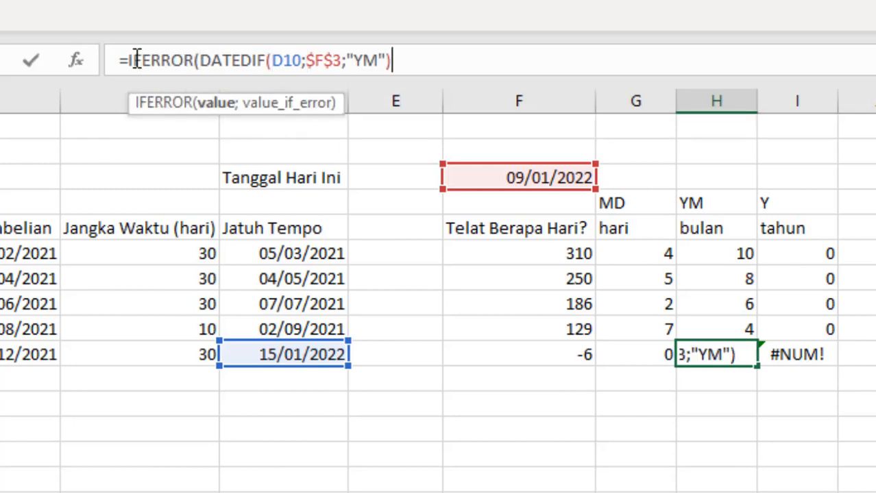
{"action": "type", "text": ";0)"}
{"action": "key", "text": "ctrl+Return"}
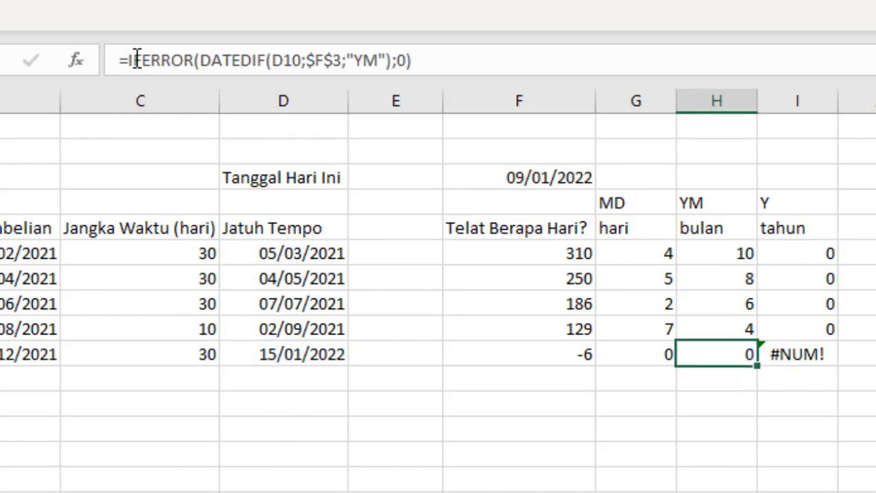
Wrap the tahun formula in I10 with IFERROR so it returns 0 on error: =IFERROR(DATEDIF(D10;$F$3;"Y");0).
{"action": "key", "text": "Right"}
{"action": "left_click", "coordinate": [137, 60]}
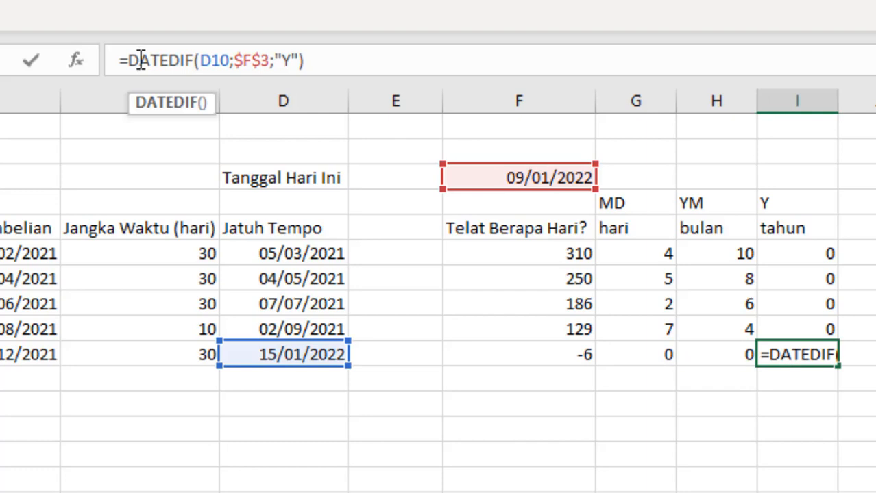
{"action": "type", "text": "if"}
{"action": "key", "text": "Down"}
{"action": "key", "text": "Tab"}
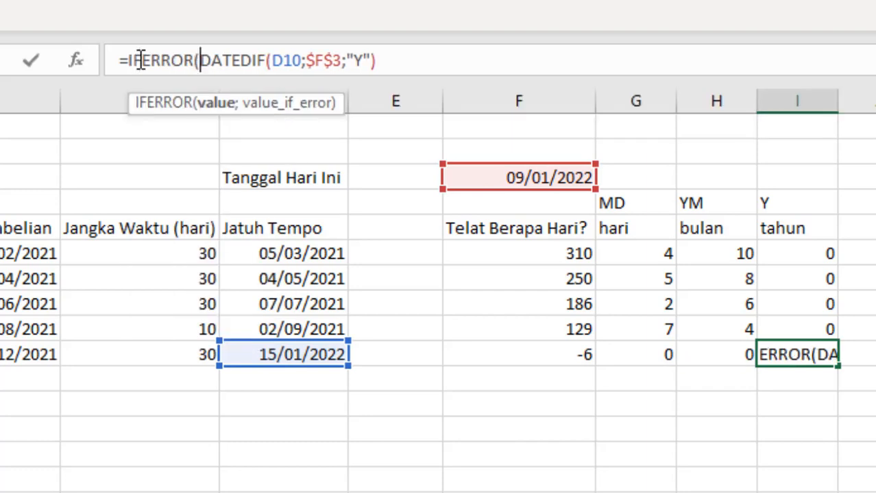
{"action": "left_click", "coordinate": [397, 66]}
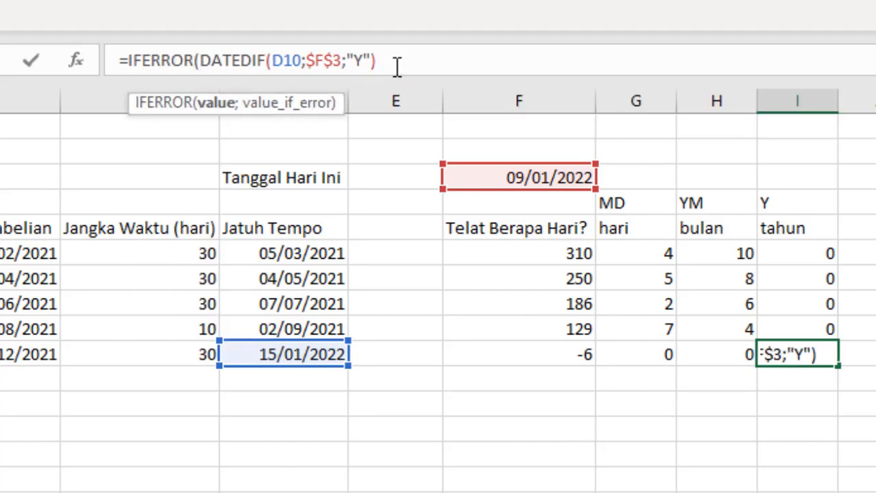
{"action": "type", "text": ";)0"}
{"action": "key", "text": "BackSpace"}
{"action": "key", "text": "BackSpace"}
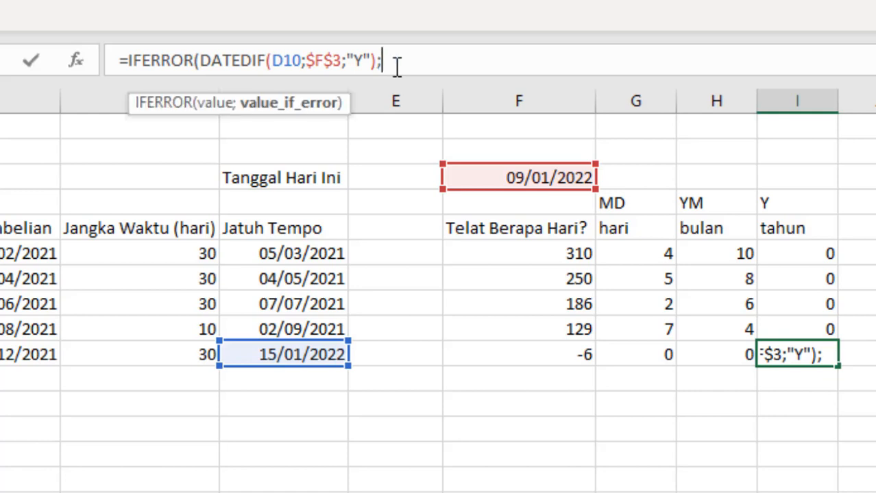
{"action": "type", "text": "0"}
{"action": "key", "text": "Return"}
Review the IFERROR formulas in G10:I10, the results in the rows above and the last invoice's due date.
{"action": "key", "text": "Left"}
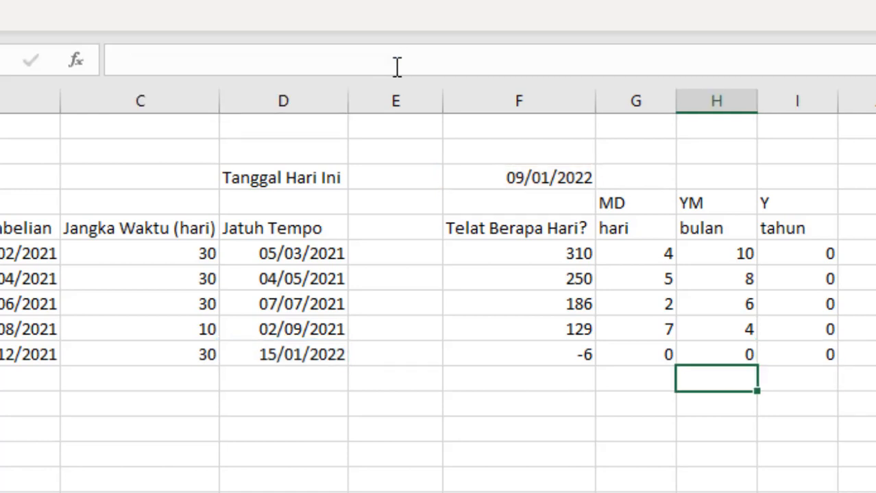
{"action": "key", "text": "Left"}
{"action": "key", "text": "Up"}
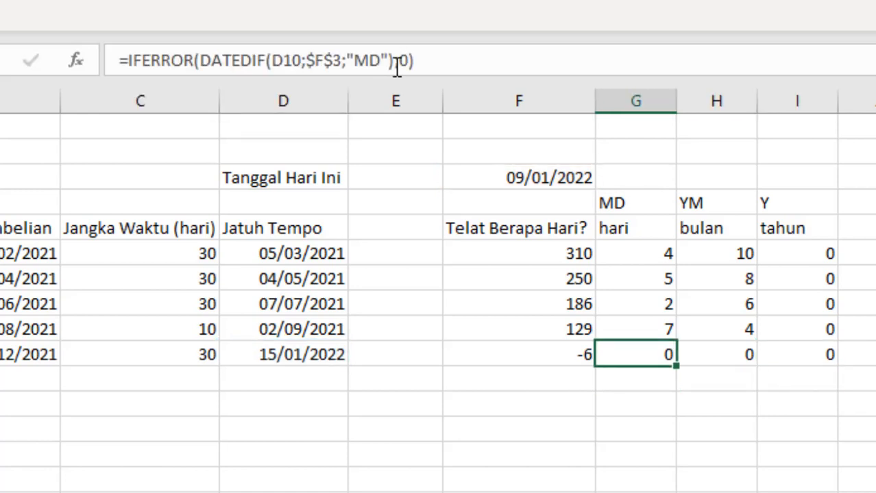
{"action": "key", "text": "Right"}
{"action": "key", "text": "Right"}
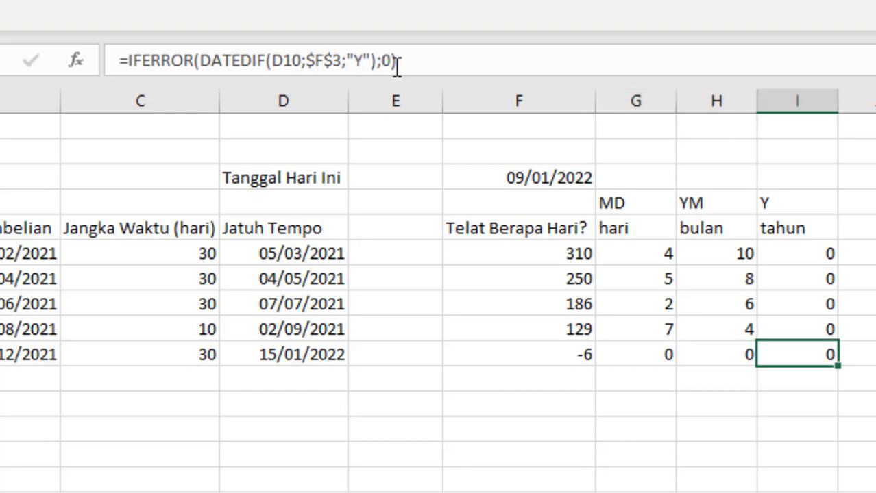
{"action": "key", "text": "Up"}
{"action": "key", "text": "Up"}
{"action": "key", "text": "Up"}
{"action": "key", "text": "Up"}
{"action": "key", "text": "Down"}
{"action": "key", "text": "Down"}
{"action": "key", "text": "Left"}
{"action": "key", "text": "Left"}
{"action": "key", "text": "Left"}
{"action": "key", "text": "Left"}
{"action": "key", "text": "Left"}
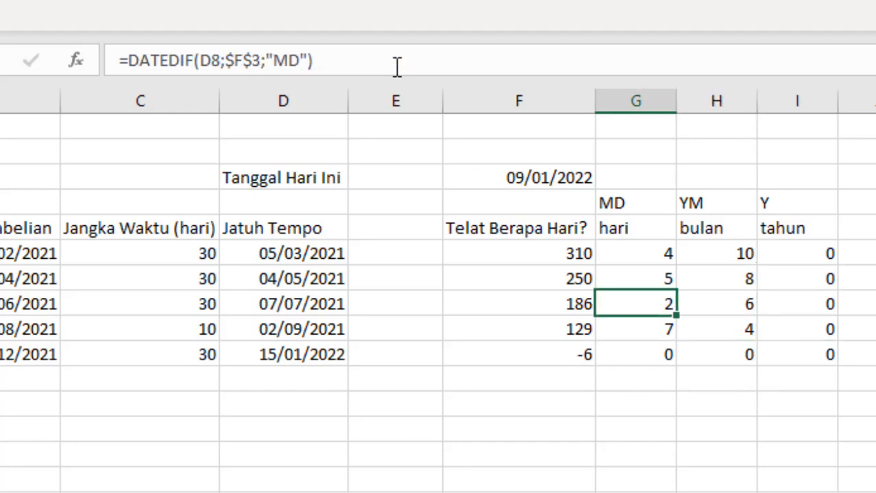
{"action": "key", "text": "Down"}
{"action": "key", "text": "Down"}
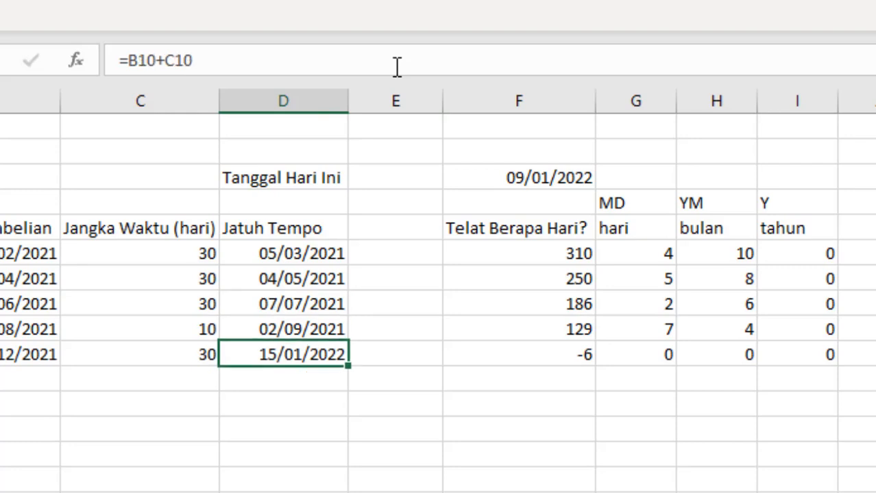
Change the year of the fourth invoice's purchase date in B9 so the date is 23/08/2020.
{"action": "key", "text": "Left"}
{"action": "key", "text": "Left"}
{"action": "key", "text": "Up"}
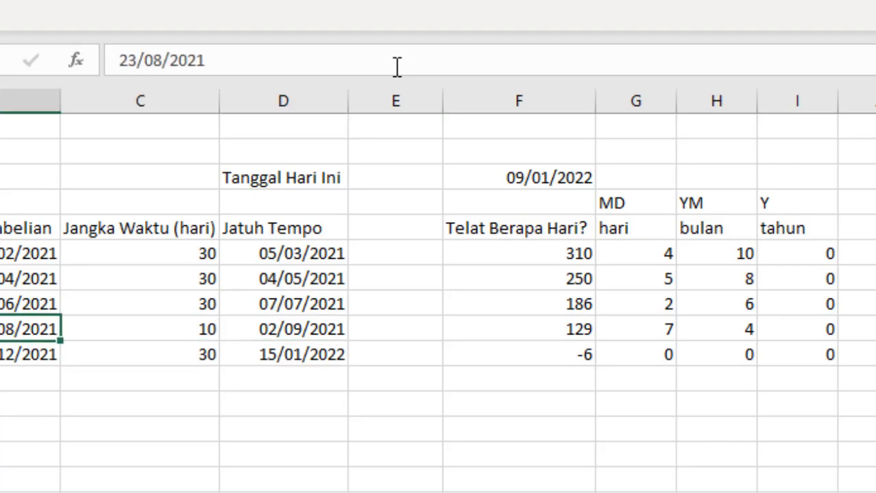
{"action": "left_click", "coordinate": [227, 62]}
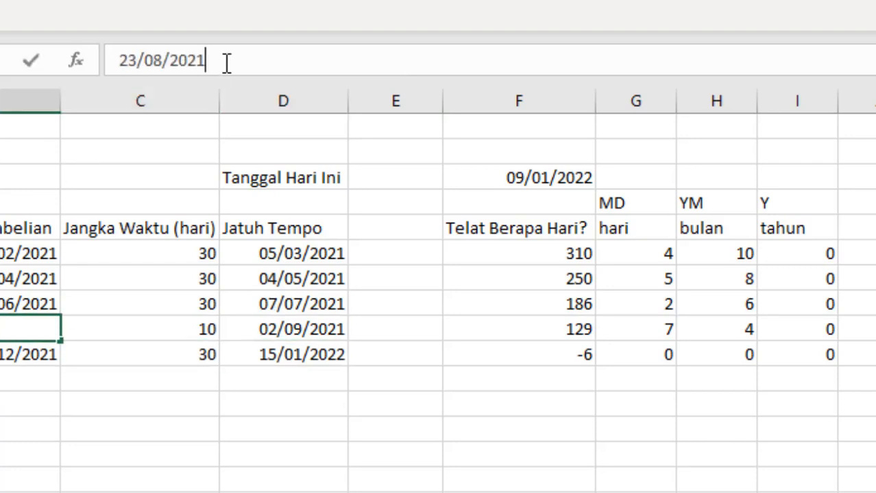
{"action": "type", "text": "0"}
{"action": "key", "text": "Return"}
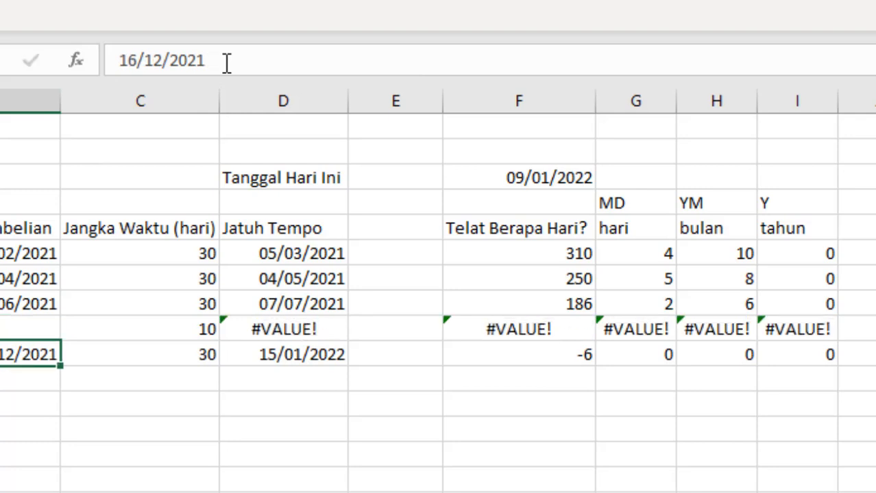
{"action": "key", "text": "Up"}
{"action": "left_click", "coordinate": [221, 58]}
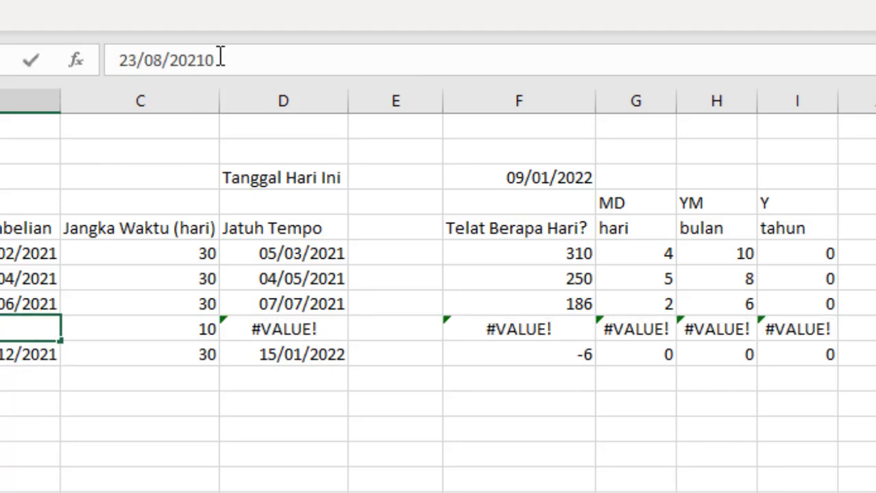
{"action": "key", "text": "BackSpace"}
{"action": "key", "text": "BackSpace"}
{"action": "type", "text": "0"}
{"action": "key", "text": "Return"}
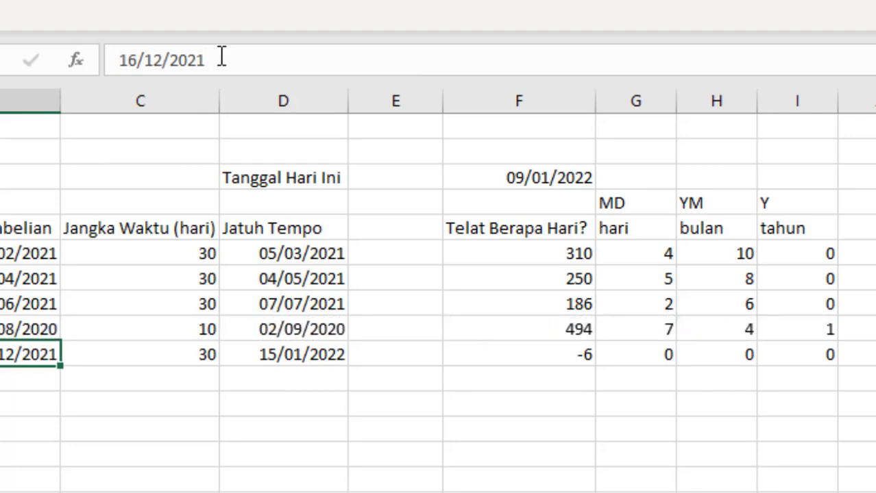
Review the fourth invoice's due date in D9 and its overdue results across to tahun in I9.
{"action": "key", "text": "Up"}
{"action": "key", "text": "Right"}
{"action": "key", "text": "Right"}
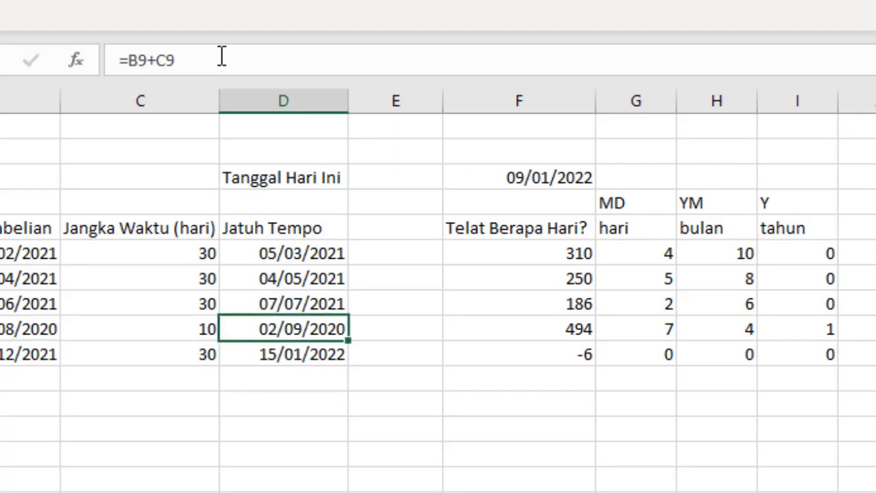
{"action": "key", "text": "Right"}
{"action": "key", "text": "Right"}
{"action": "key", "text": "Right"}
{"action": "key", "text": "Right"}
{"action": "key", "text": "Right"}
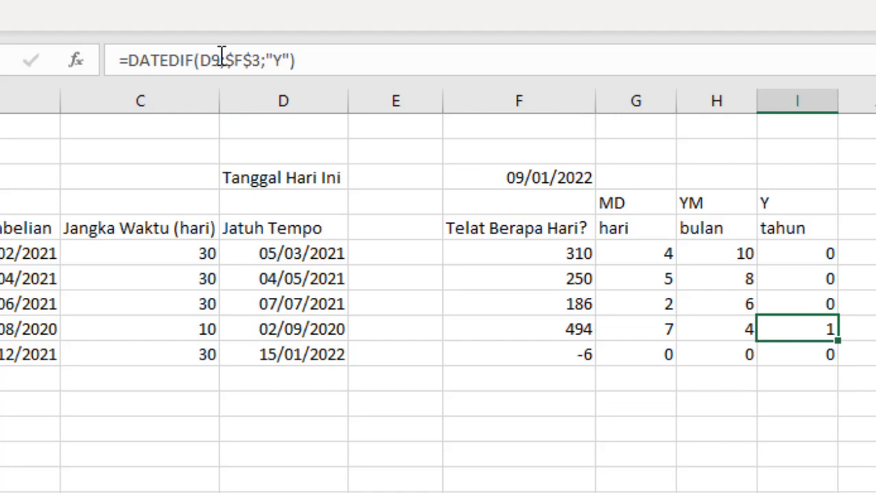
Change the year of the fourth invoice's purchase date in B9 so the date is 23/08/2019.
{"action": "key", "text": "Left"}
{"action": "key", "text": "Left"}
{"action": "key", "text": "Left"}
{"action": "key", "text": "Up"}
{"action": "key", "text": "Up"}
{"action": "key", "text": "Down"}
{"action": "key", "text": "Left"}
{"action": "key", "text": "Left"}
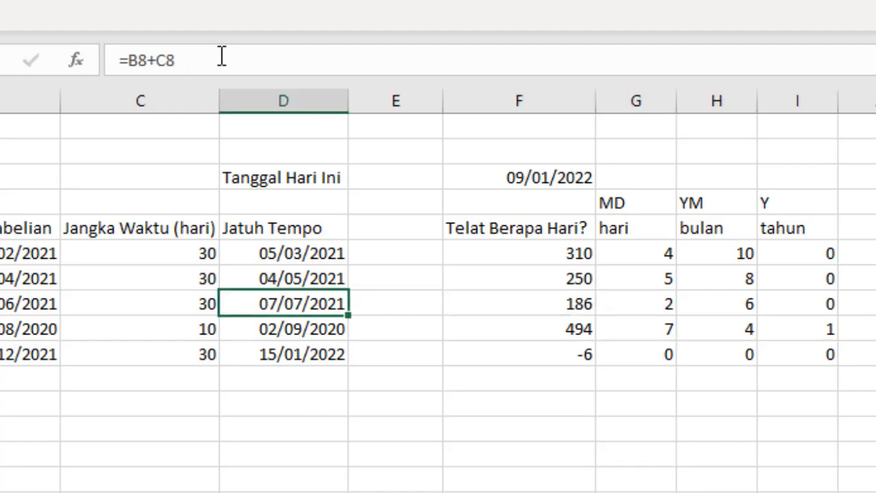
{"action": "key", "text": "Down"}
{"action": "key", "text": "Right"}
{"action": "key", "text": "Left"}
{"action": "key", "text": "Left"}
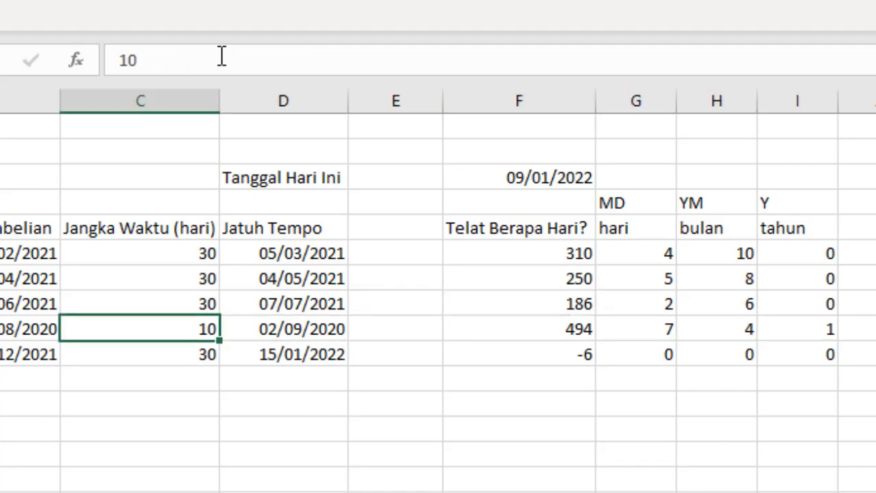
{"action": "key", "text": "Left"}
{"action": "left_click", "coordinate": [221, 57]}
{"action": "double_click", "coordinate": [222, 57]}
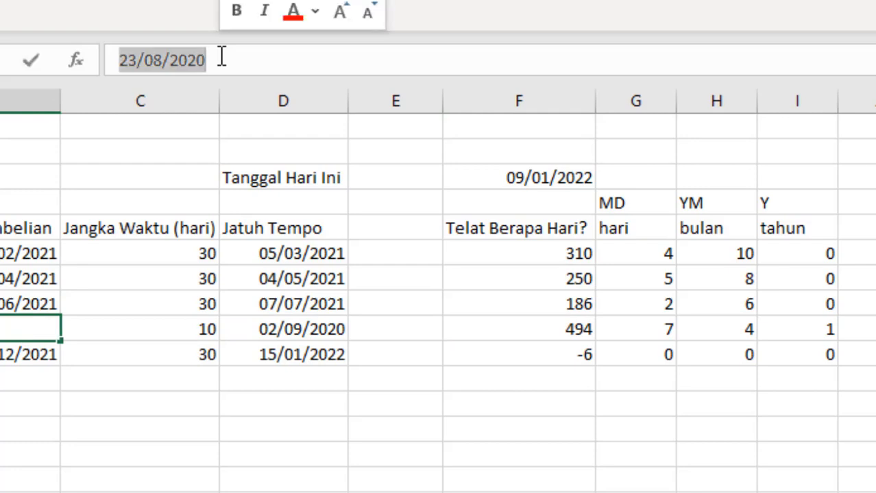
{"action": "left_click", "coordinate": [221, 57]}
{"action": "key", "text": "BackSpace"}
{"action": "key", "text": "BackSpace"}
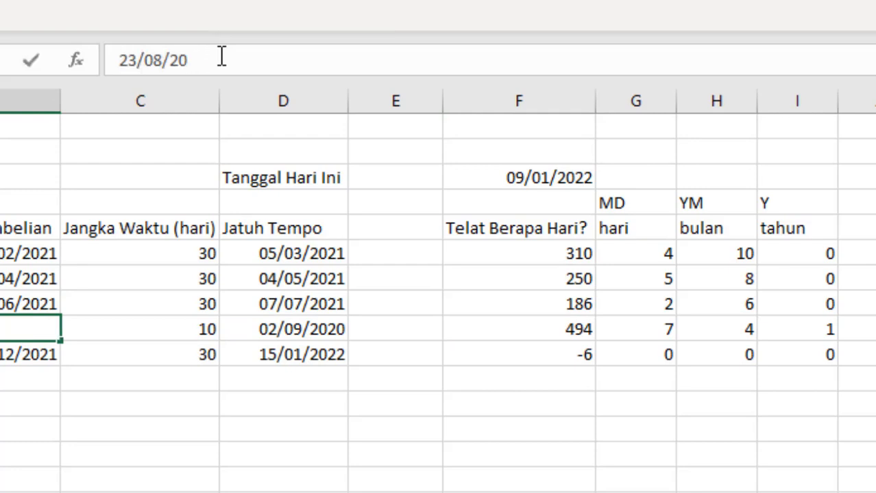
{"action": "type", "text": "19"}
{"action": "key", "text": "Return"}
Review the fourth invoice's total overdue days in F9 and its hari, bulan and tahun results in G9:I9.
{"action": "key", "text": "Up"}
{"action": "key", "text": "Right"}
{"action": "key", "text": "Right"}
{"action": "key", "text": "Right"}
{"action": "key", "text": "Right"}
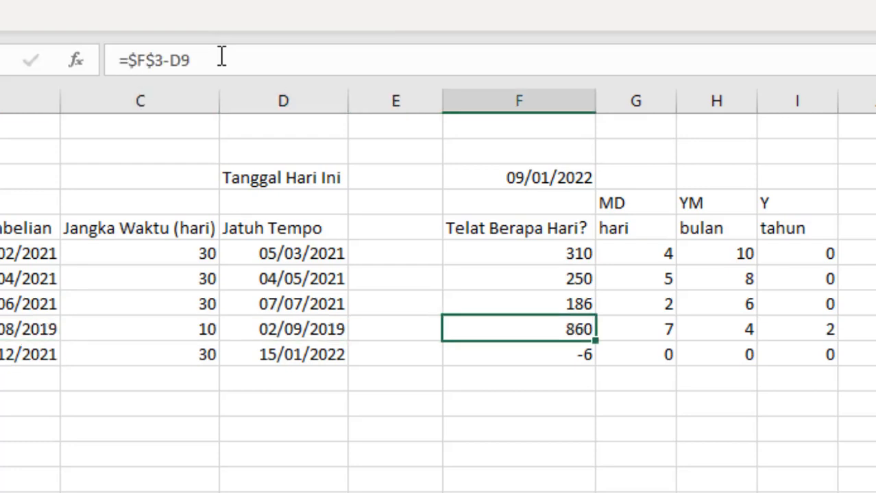
{"action": "key", "text": "Right"}
{"action": "key", "text": "Right"}
{"action": "key", "text": "Right"}
{"action": "key", "text": "Left"}
{"action": "key", "text": "Left"}
{"action": "key", "text": "Up"}
{"action": "key", "text": "Up"}
{"action": "key", "text": "Up"}
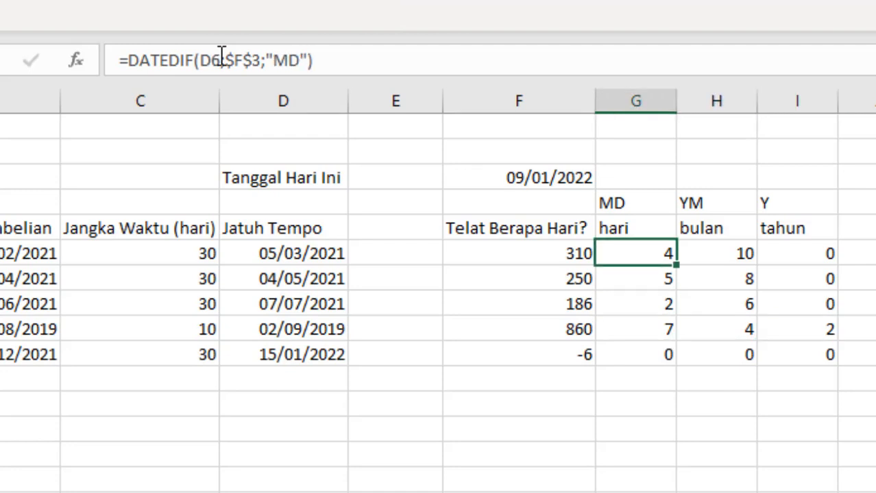
{"action": "key", "text": "Down"}
{"action": "key", "text": "Down"}
{"action": "key", "text": "Down"}
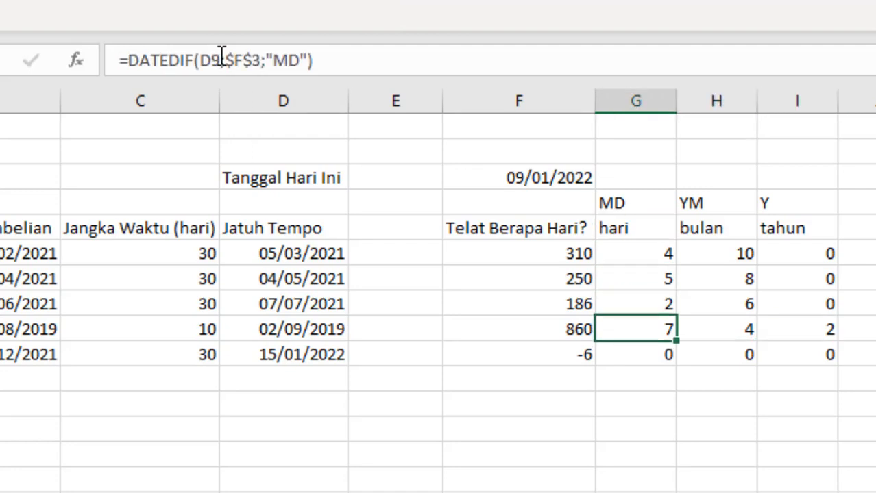
{"action": "key", "text": "Right"}
{"action": "key", "text": "Right"}
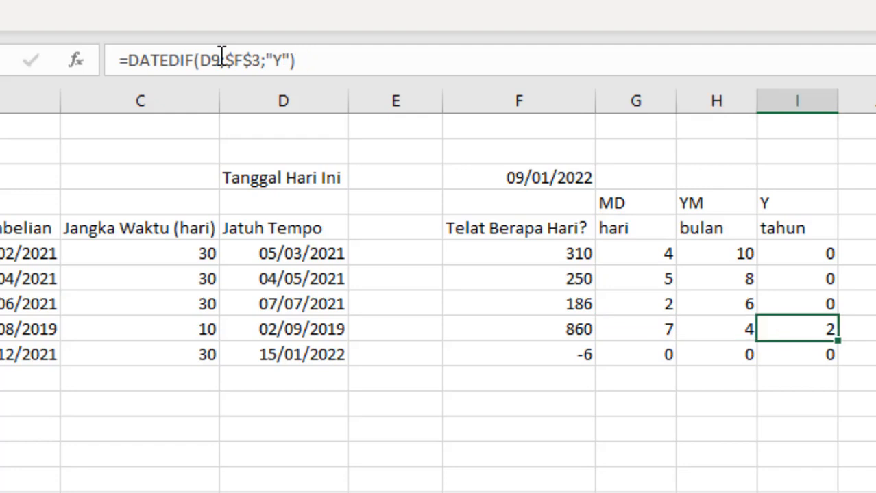
Review the total overdue days formula in F9 and the Telat Berapa Hari? results in the rows above.
{"action": "key", "text": "Left"}
{"action": "key", "text": "Left"}
{"action": "key", "text": "Left"}
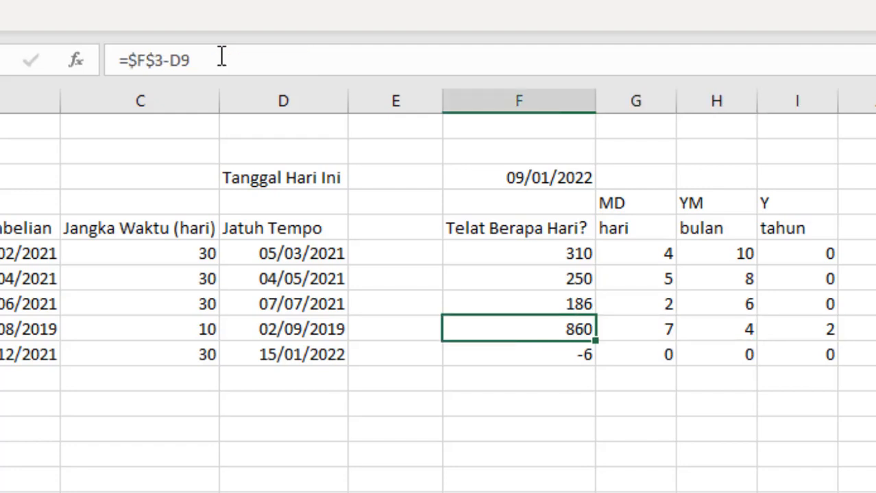
{"action": "key", "text": "Up"}
{"action": "key", "text": "Down"}
{"action": "key", "text": "Up"}
{"action": "key", "text": "Down"}
{"action": "key", "text": "Left"}
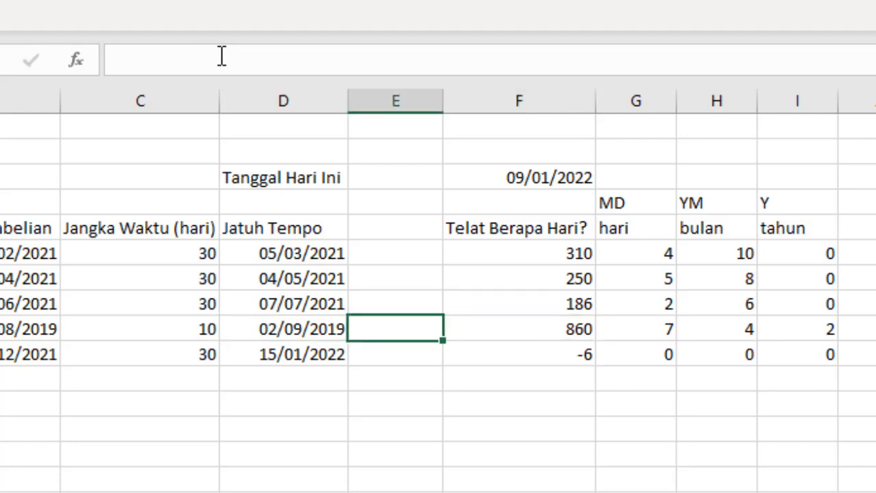
{"action": "key", "text": "Right"}
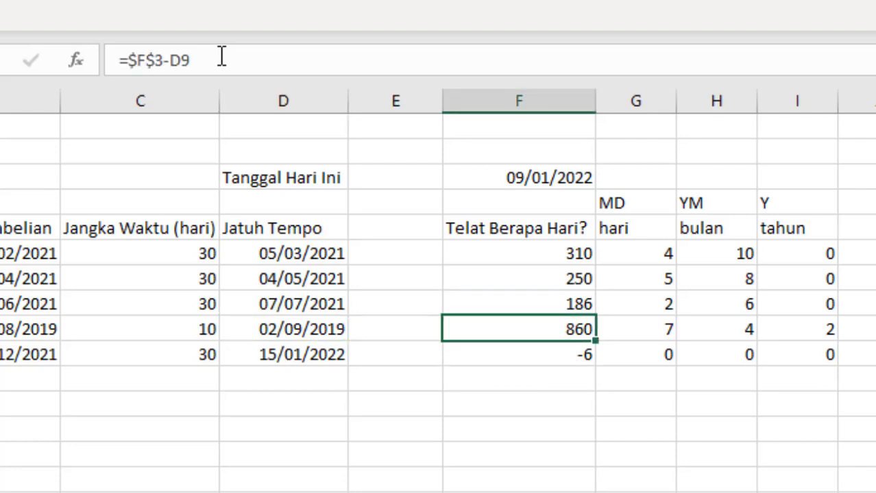
{"action": "key", "text": "Up"}
{"action": "key", "text": "Up"}
{"action": "key", "text": "Up"}
{"action": "key", "text": "Up"}
{"action": "key", "text": "Up"}
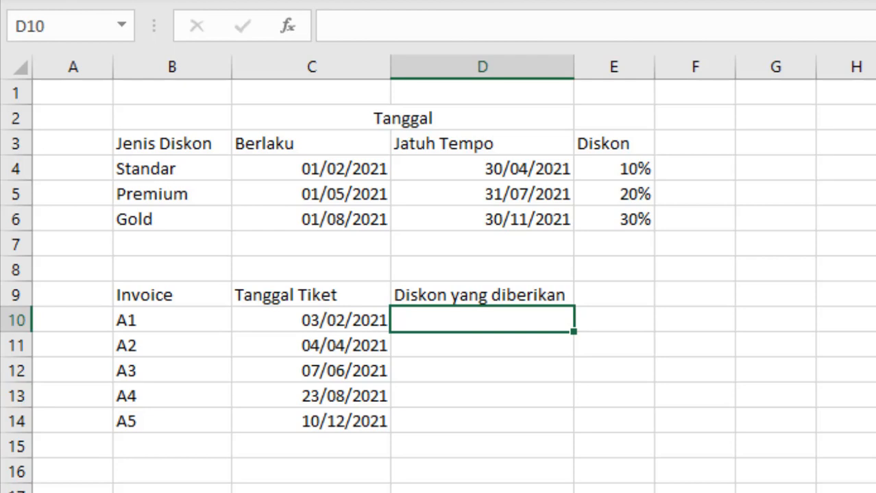
Examine the Standar discount's Berlaku and Jatuh Tempo dates in C4:D4 and its rate in E4.
{"action": "key", "text": "Up"}
{"action": "key", "text": "Up"}
{"action": "key", "text": "Up"}
{"action": "key", "text": "Up"}
{"action": "key", "text": "Up"}
{"action": "key", "text": "Up"}
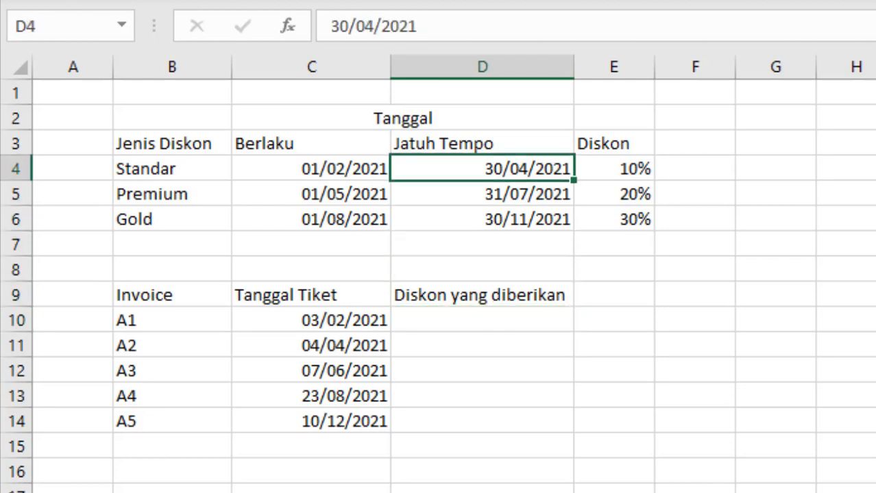
{"action": "key", "text": "Left"}
{"action": "key", "text": "Left"}
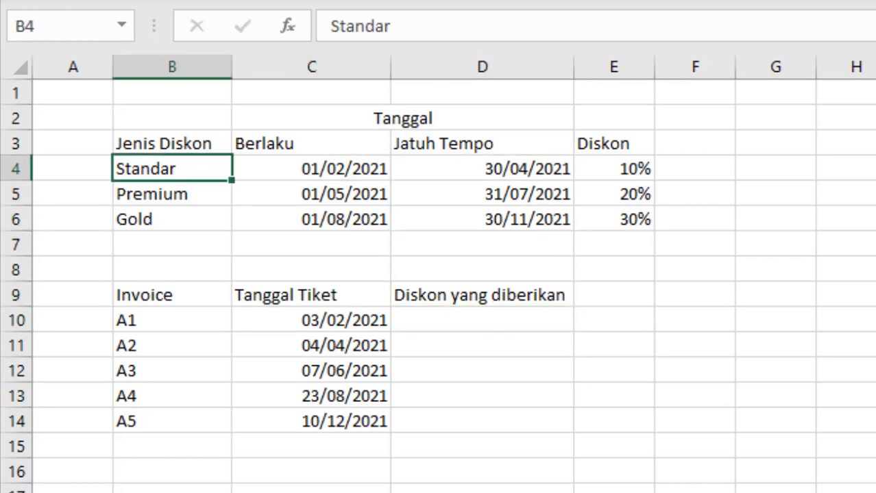
{"action": "key", "text": "Right"}
{"action": "key", "text": "Right"}
{"action": "key", "text": "Right"}
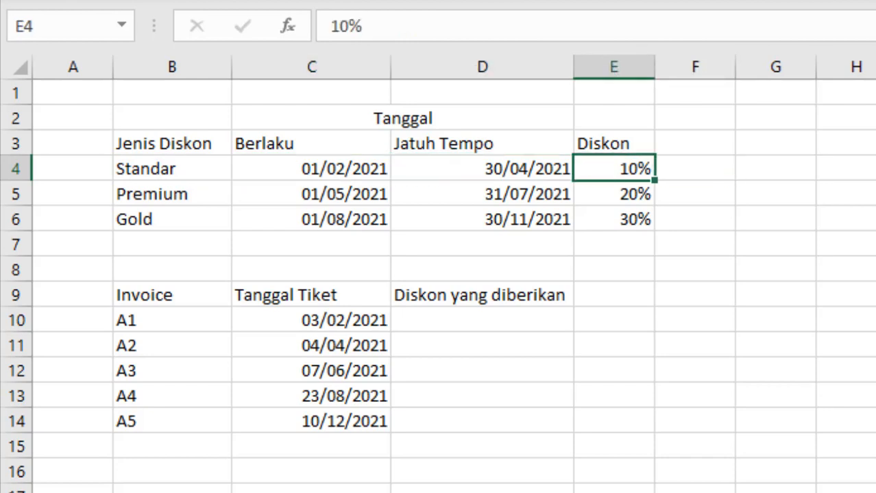
{"action": "key", "text": "Left"}
{"action": "key", "text": "Left"}
{"action": "key", "text": "Right"}
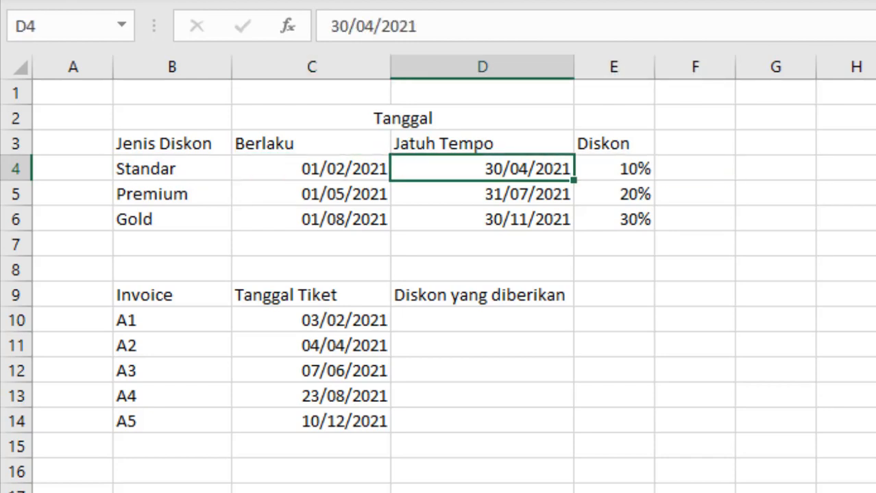
Examine the Premium and Gold discounts' validity dates in C5:D6 and their rates in E5:E6.
{"action": "key", "text": "Down"}
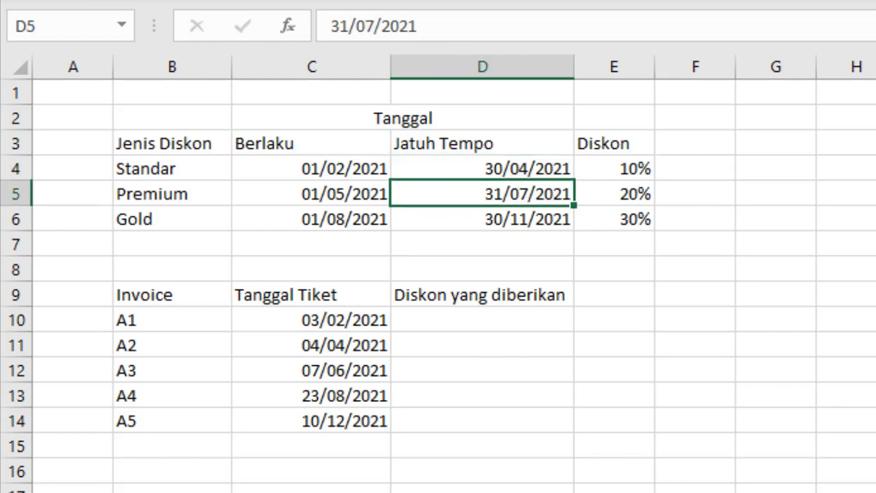
{"action": "key", "text": "Right"}
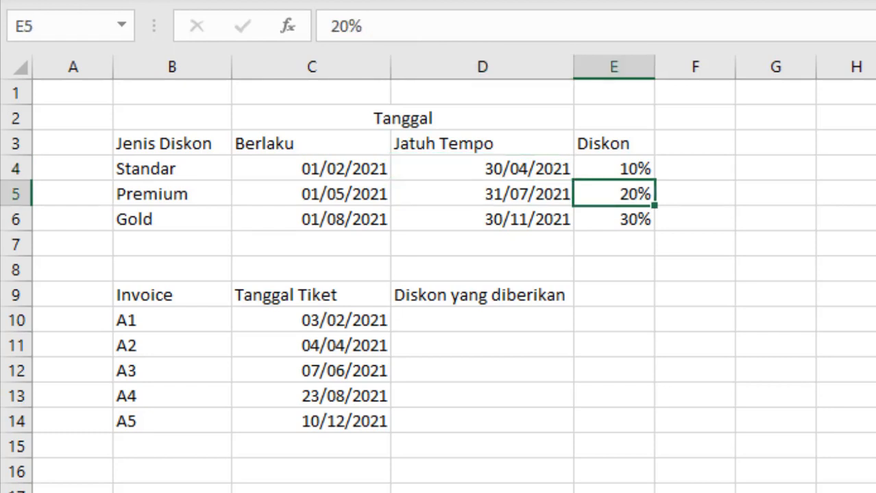
{"action": "key", "text": "Left"}
{"action": "key", "text": "Left"}
{"action": "key", "text": "Right"}
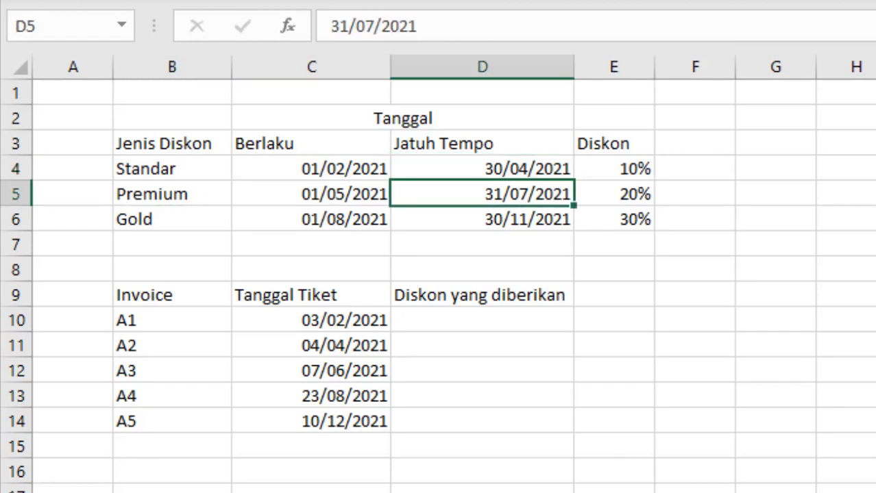
{"action": "key", "text": "Right"}
{"action": "key", "text": "Down"}
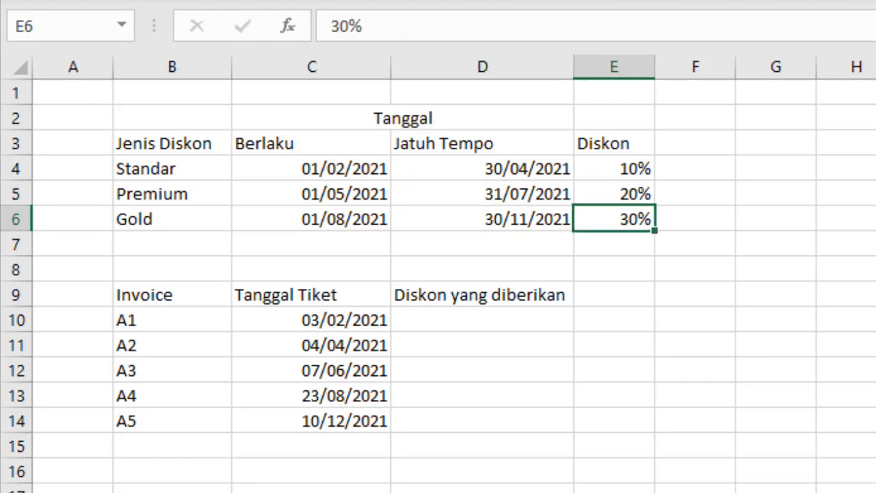
{"action": "key", "text": "Left"}
{"action": "key", "text": "Left"}
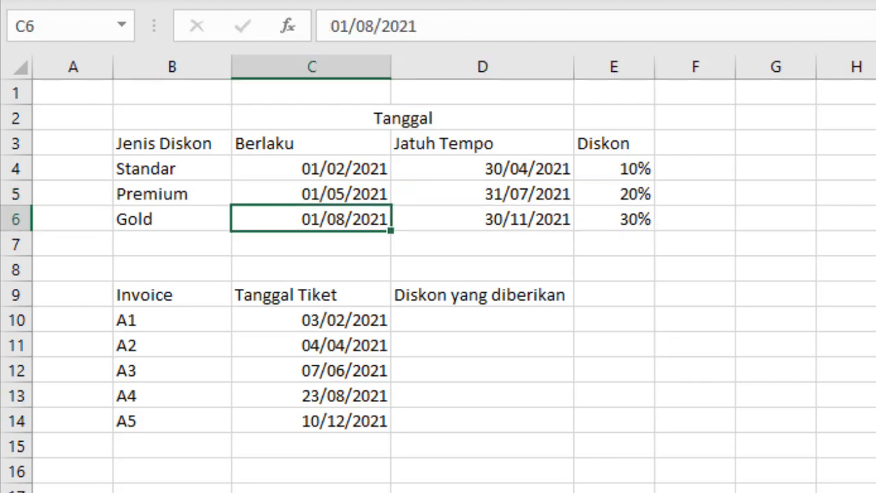
{"action": "key", "text": "Right"}
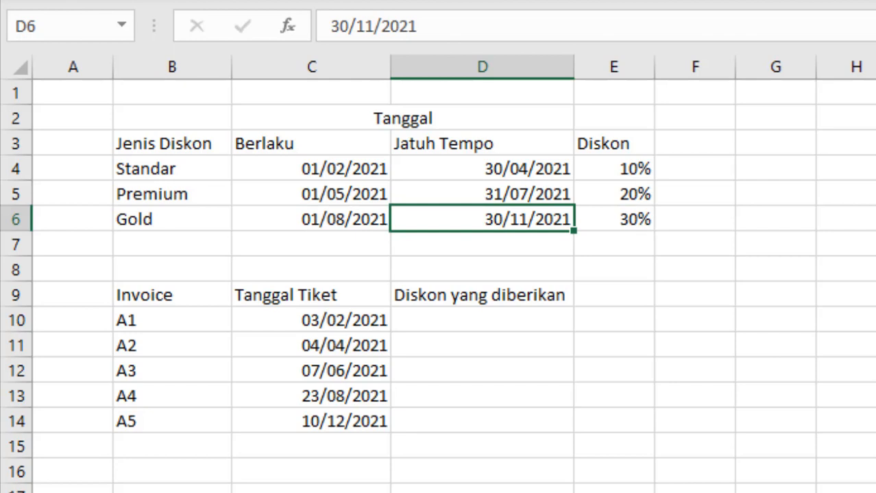
Check invoice A1's ticket date in C10 against the Standar discount period in C4:D4.
{"action": "key", "text": "Down"}
{"action": "key", "text": "Down"}
{"action": "key", "text": "Down"}
{"action": "key", "text": "Down"}
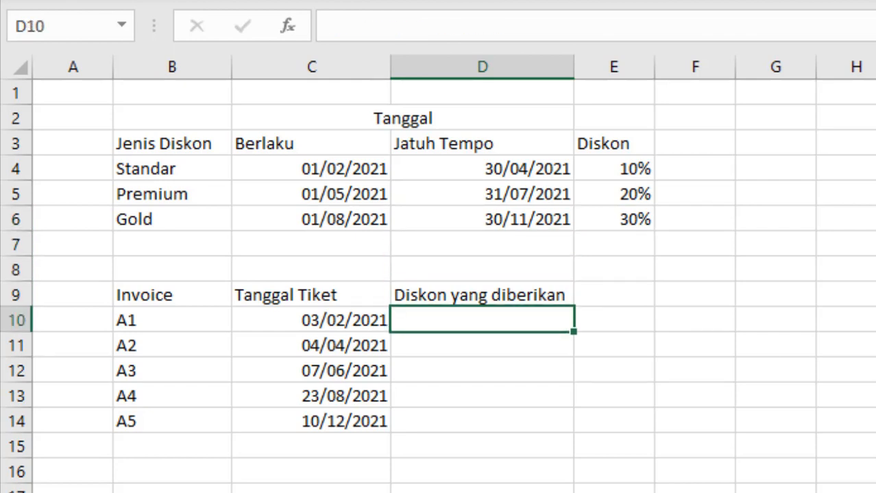
{"action": "key", "text": "Left"}
{"action": "key", "text": "Left"}
{"action": "key", "text": "Right"}
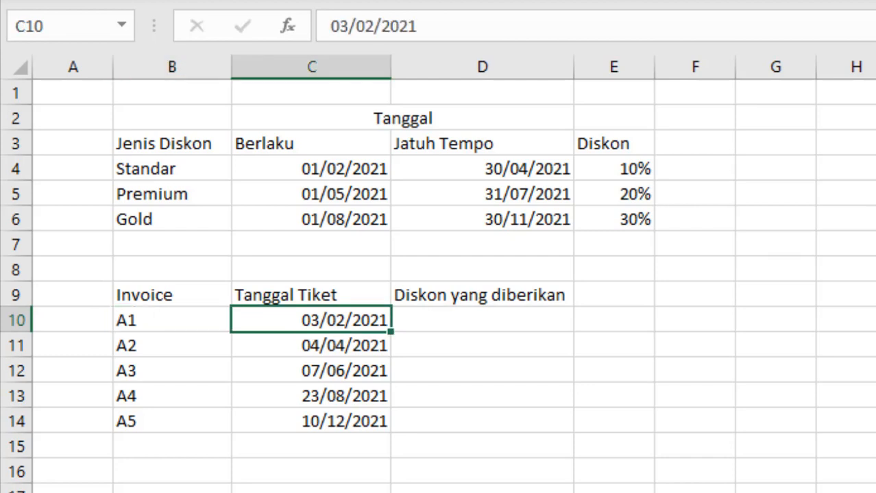
{"action": "key", "text": "Up"}
{"action": "key", "text": "Up"}
{"action": "key", "text": "Up"}
{"action": "key", "text": "Up"}
{"action": "key", "text": "Up"}
{"action": "key", "text": "Up"}
{"action": "key", "text": "Right"}
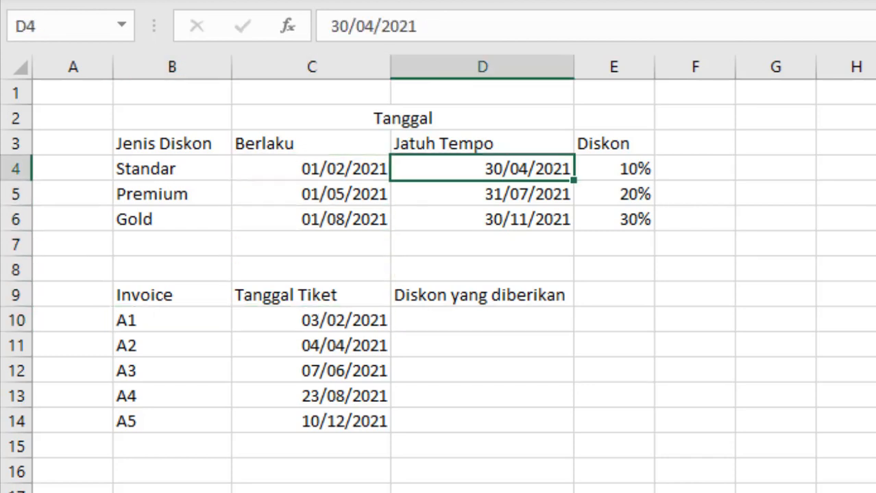
Look over the discount rates in E4:E6 and the Tanggal Tiket dates down to invoice A4 in C13.
{"action": "key", "text": "Right"}
{"action": "key", "text": "Down"}
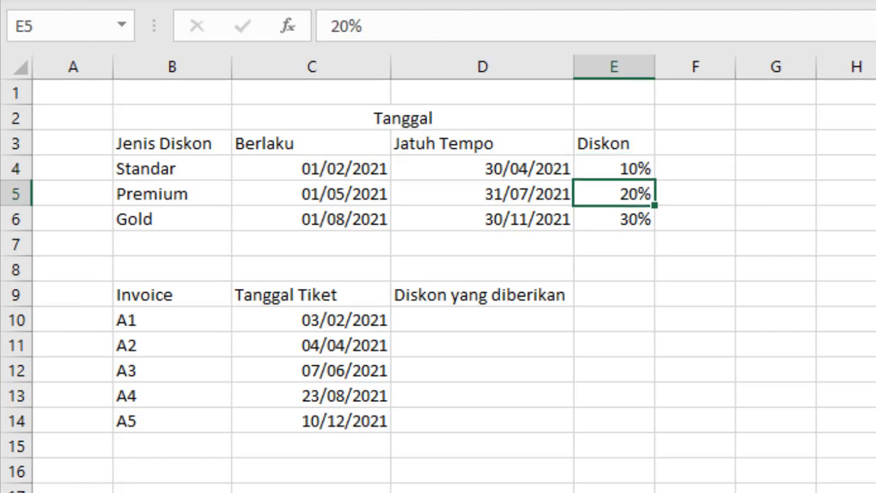
{"action": "key", "text": "Down"}
{"action": "key", "text": "Left"}
{"action": "key", "text": "Left"}
{"action": "key", "text": "Down"}
{"action": "key", "text": "Down"}
{"action": "key", "text": "Down"}
{"action": "key", "text": "Down"}
{"action": "key", "text": "Down"}
{"action": "key", "text": "Down"}
{"action": "key", "text": "Down"}
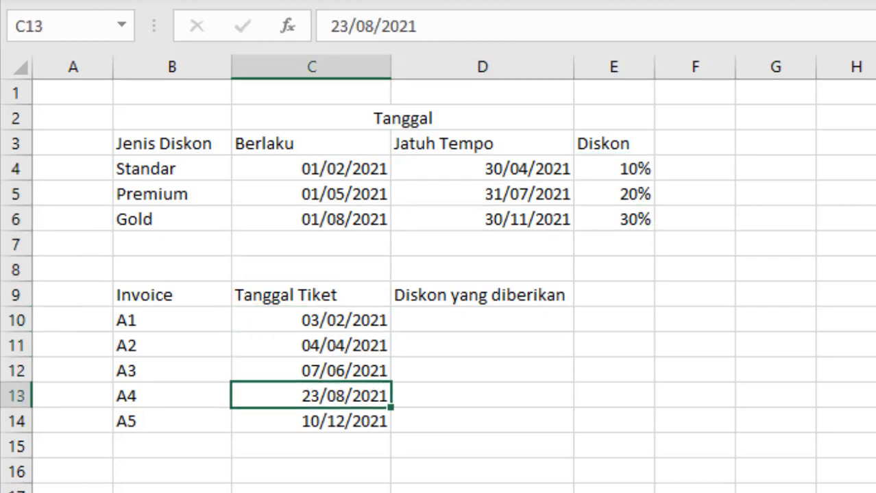
Compare invoice A3's ticket date in C12 with the Premium period in C5:D5 and identify the rate in E5 that applies in D12.
{"action": "key", "text": "Up"}
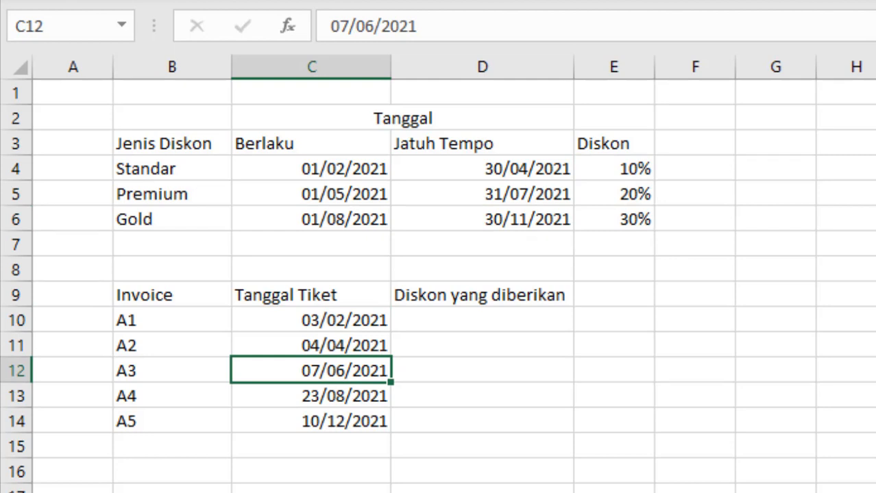
{"action": "key", "text": "Up"}
{"action": "key", "text": "Up"}
{"action": "key", "text": "Up"}
{"action": "key", "text": "Up"}
{"action": "key", "text": "Up"}
{"action": "key", "text": "Up"}
{"action": "key", "text": "Up"}
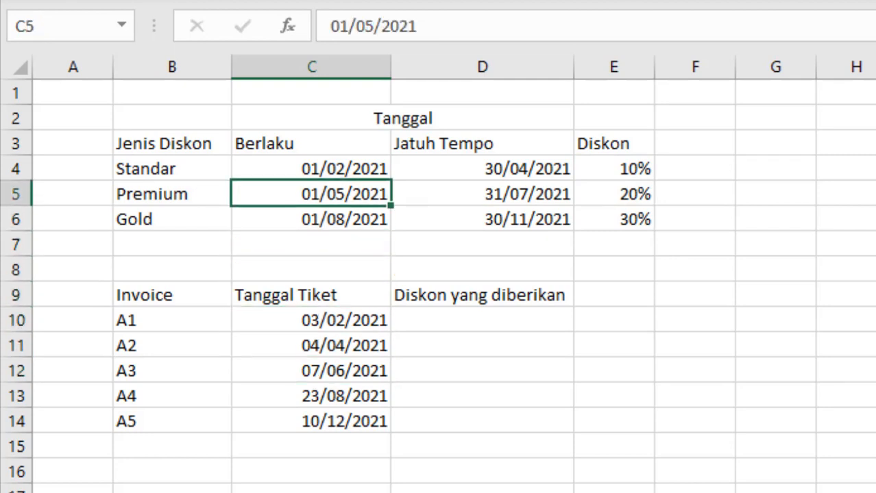
{"action": "key", "text": "Right"}
{"action": "key", "text": "Left"}
{"action": "key", "text": "Right"}
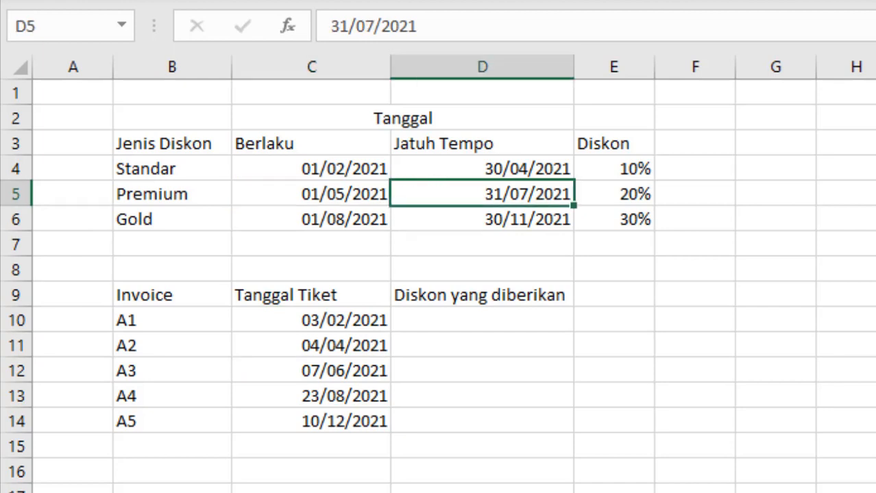
{"action": "key", "text": "Right"}
{"action": "key", "text": "Left"}
{"action": "key", "text": "Left"}
{"action": "key", "text": "Right"}
{"action": "key", "text": "Right"}
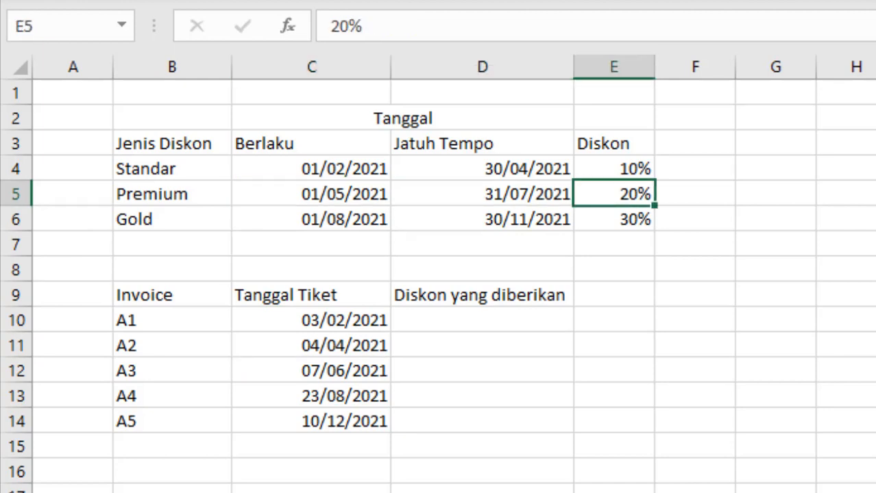
{"action": "key", "text": "Down"}
{"action": "key", "text": "Down"}
{"action": "key", "text": "Down"}
{"action": "key", "text": "Down"}
{"action": "key", "text": "Down"}
{"action": "key", "text": "Down"}
{"action": "key", "text": "Down"}
{"action": "key", "text": "Left"}
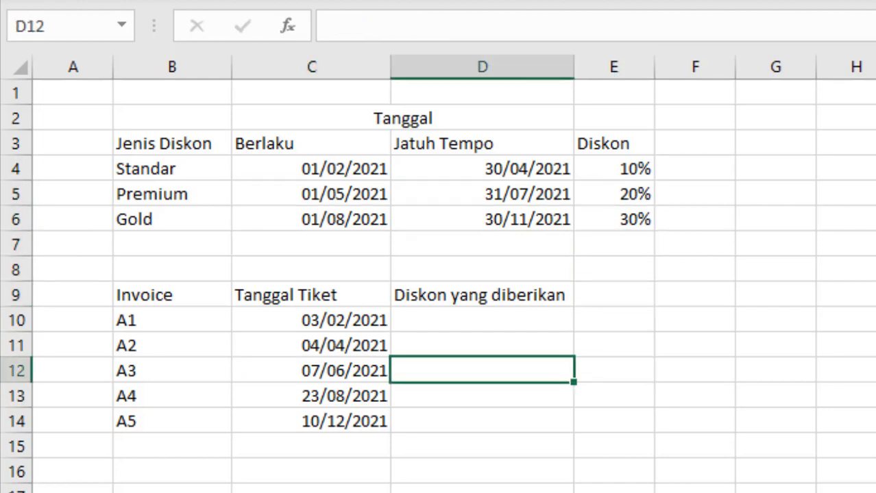
{"action": "key", "text": "Up"}
{"action": "key", "text": "Up"}
{"action": "key", "text": "Down"}
{"action": "key", "text": "Down"}
{"action": "key", "text": "Down"}
{"action": "key", "text": "Down"}
{"action": "key", "text": "Down"}
{"action": "key", "text": "Down"}
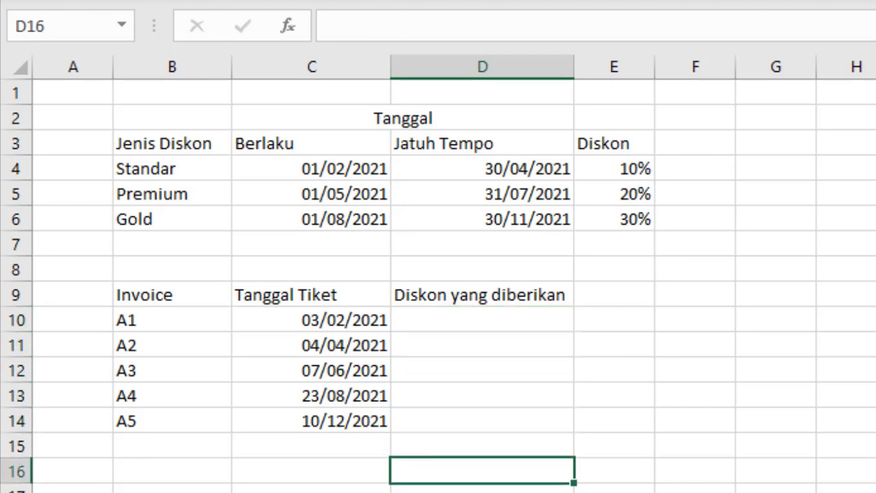
{"action": "key", "text": "Down"}
{"action": "key", "text": "Down"}
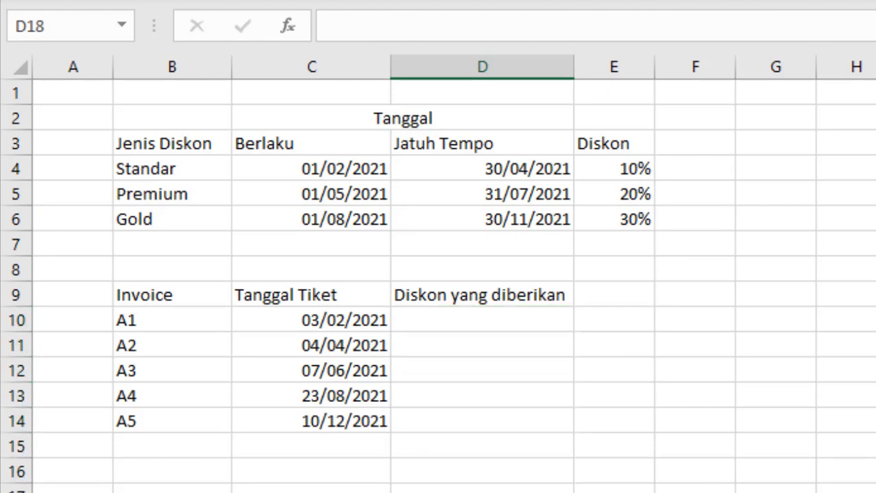
{"action": "key", "text": "Up"}
{"action": "key", "text": "Up"}
{"action": "key", "text": "Up"}
{"action": "key", "text": "Up"}
{"action": "key", "text": "Up"}
{"action": "key", "text": "Up"}
{"action": "key", "text": "Up"}
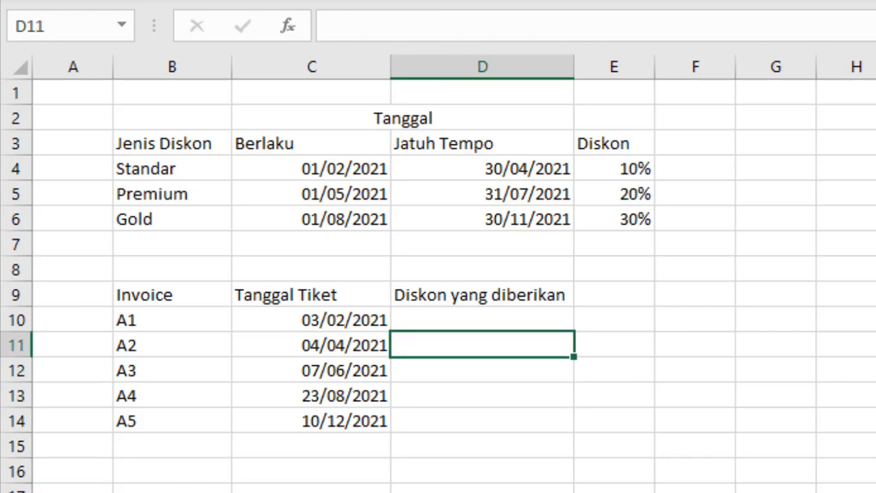
{"action": "key", "text": "Up"}
{"action": "key", "text": "Up"}
{"action": "key", "text": "Down"}
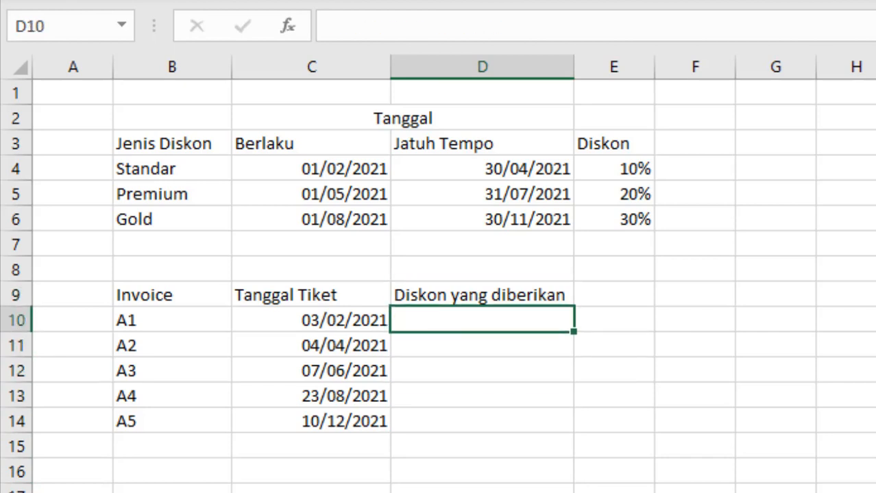
{"action": "key", "text": "Down"}
{"action": "key", "text": "Down"}
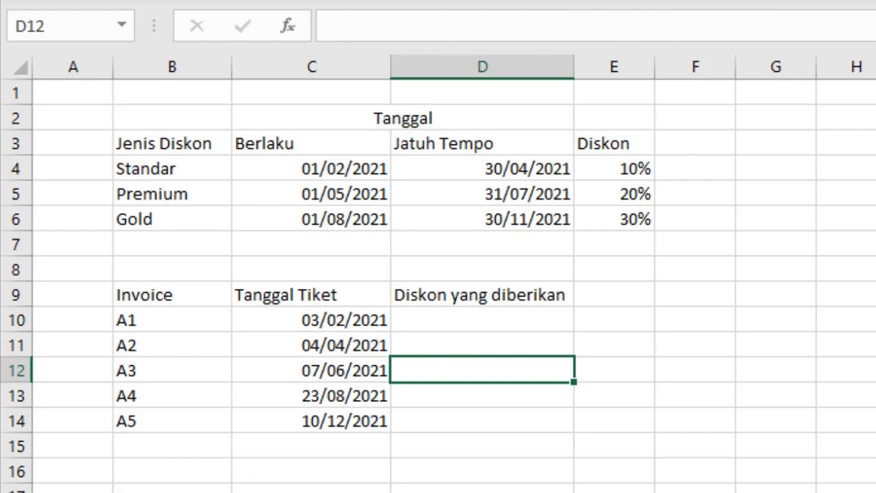
{"action": "key", "text": "Up"}
{"action": "key", "text": "Up"}
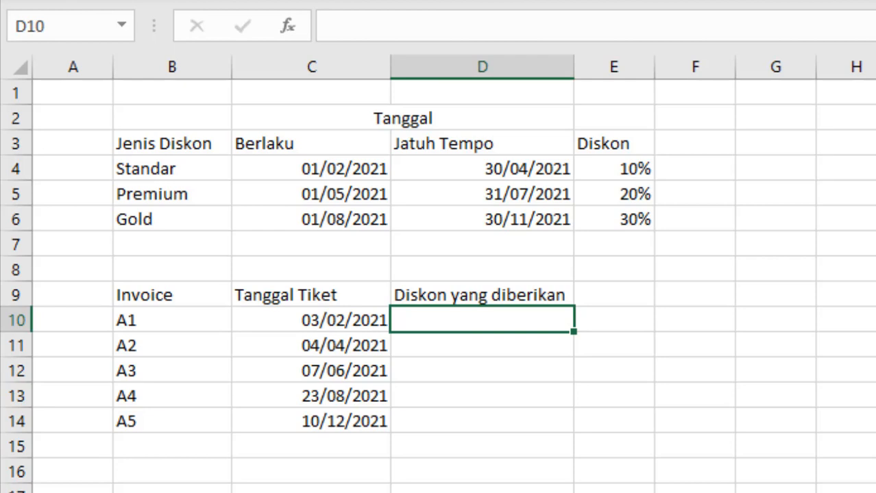
Compare the Standar discount's Jatuh Tempo date in D4 and Berlaku date in C4 with invoice A1's ticket date in C10.
{"action": "key", "text": "Up"}
{"action": "key", "text": "Up"}
{"action": "key", "text": "Up"}
{"action": "key", "text": "Up"}
{"action": "key", "text": "Up"}
{"action": "key", "text": "Up"}
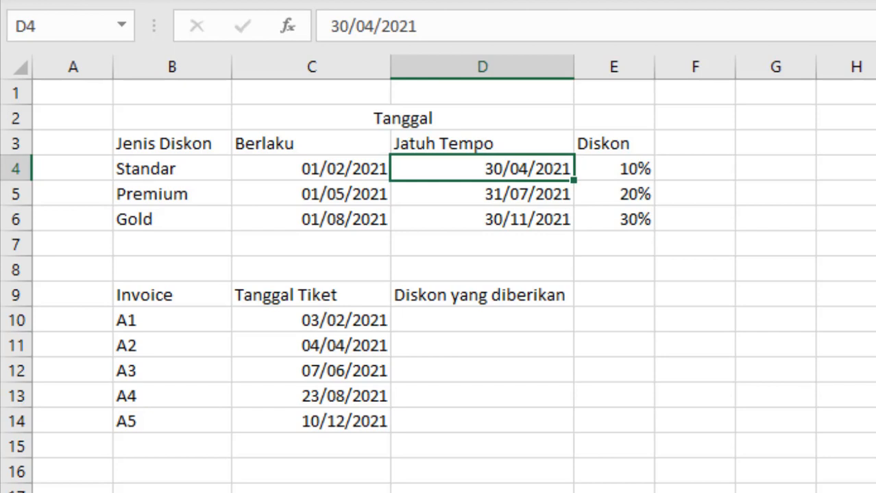
{"action": "key", "text": "Left"}
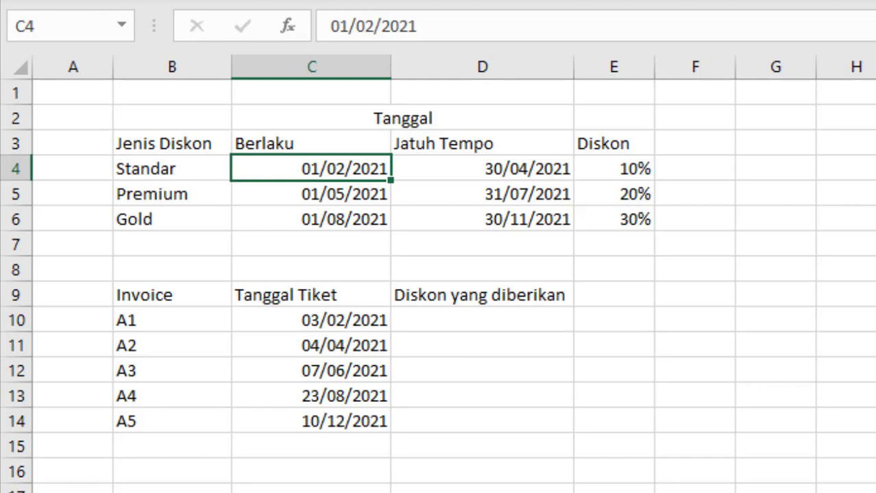
{"action": "key", "text": "Down"}
{"action": "key", "text": "Down"}
{"action": "key", "text": "Down"}
{"action": "key", "text": "Down"}
{"action": "key", "text": "Down"}
{"action": "key", "text": "Down"}
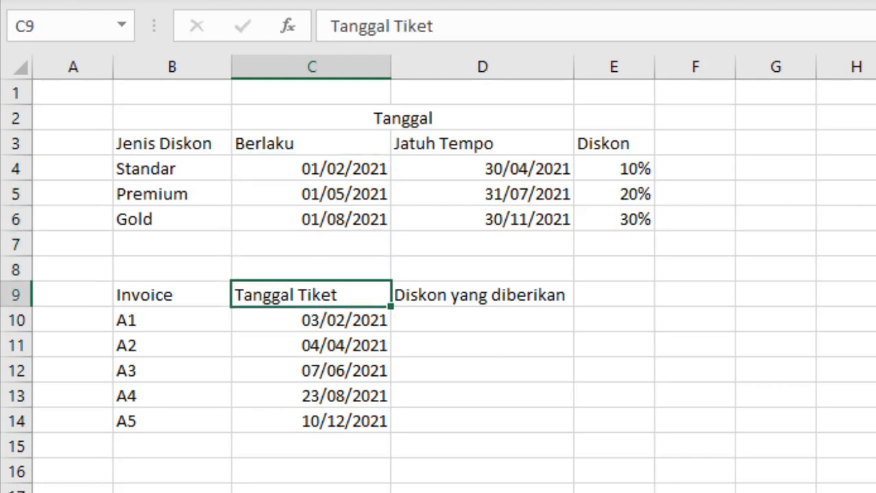
{"action": "key", "text": "Right"}
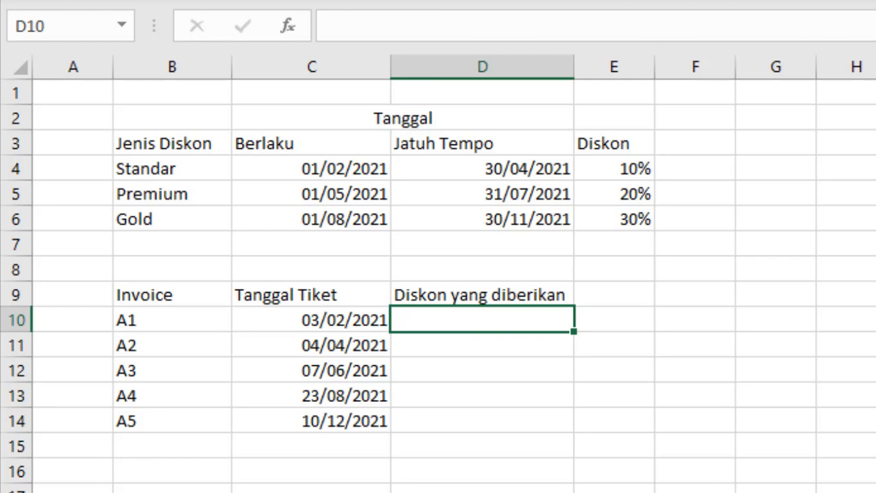
{"action": "type", "text": "="}
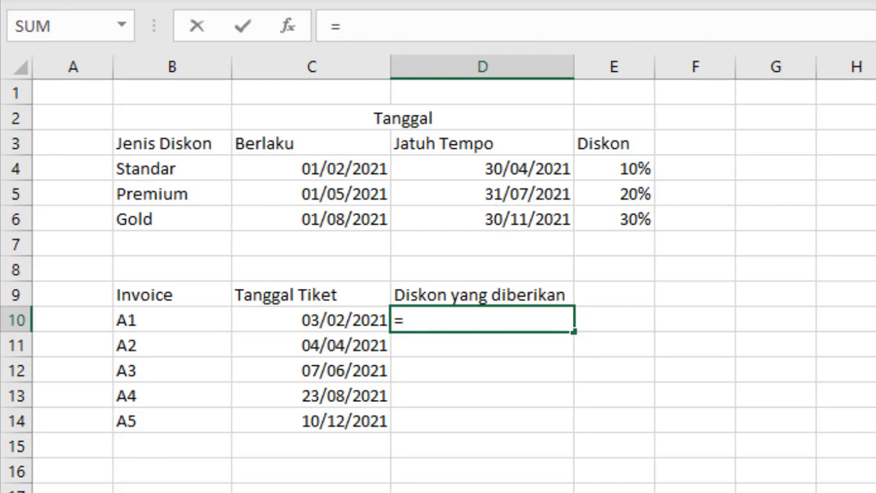
{"action": "type", "text": "if"}
{"action": "key", "text": "Tab"}
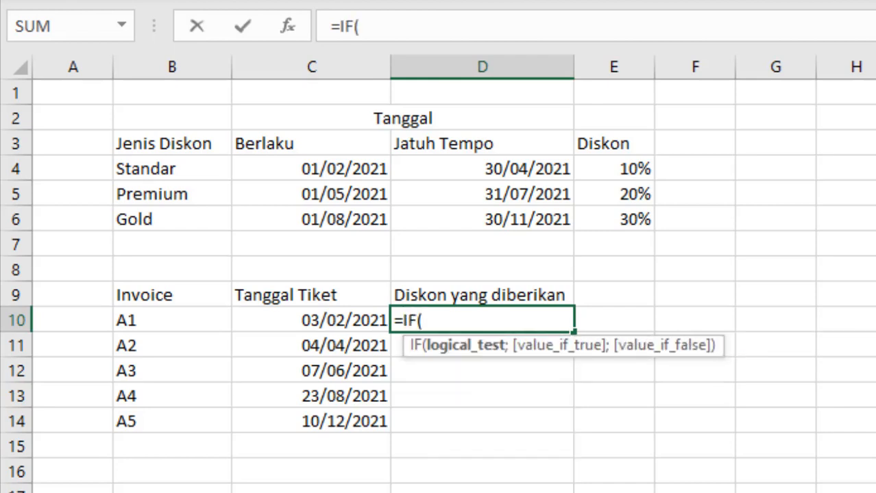
{"action": "key", "text": "BackSpace"}
{"action": "key", "text": "BackSpace"}
{"action": "key", "text": "BackSpace"}
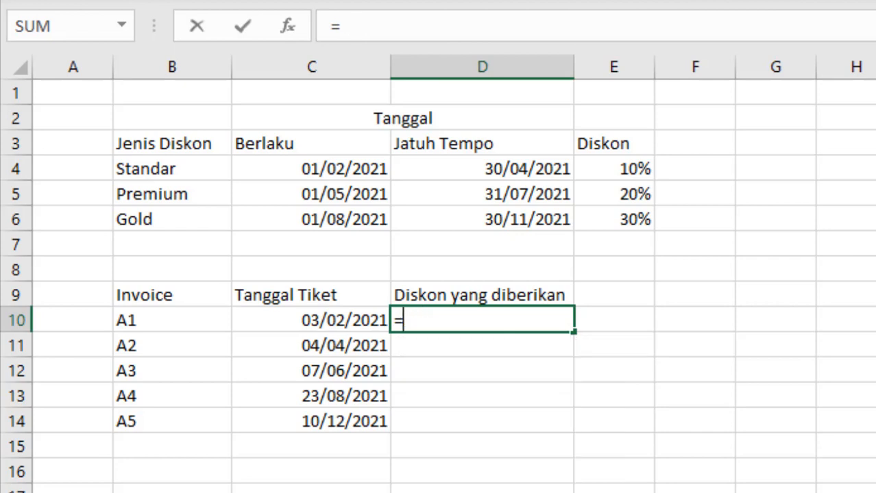
{"action": "key", "text": "BackSpace"}
{"action": "key", "text": "Return"}
In E8, subtract invoice A1's ticket date from the Standar due date with the formula =D4-C10.
{"action": "key", "text": "Up"}
{"action": "key", "text": "Up"}
{"action": "key", "text": "Up"}
{"action": "key", "text": "Right"}
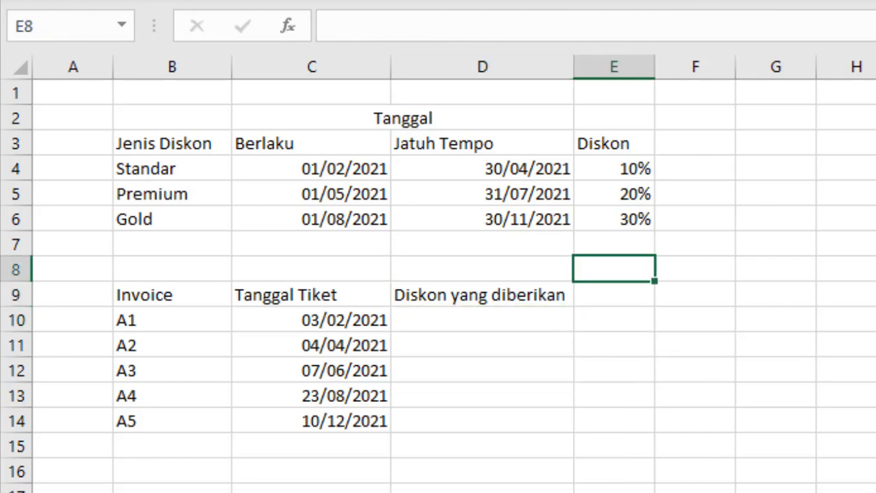
{"action": "type", "text": "="}
{"action": "key", "text": "Left"}
{"action": "key", "text": "Up"}
{"action": "key", "text": "Up"}
{"action": "key", "text": "Up"}
{"action": "key", "text": "Up"}
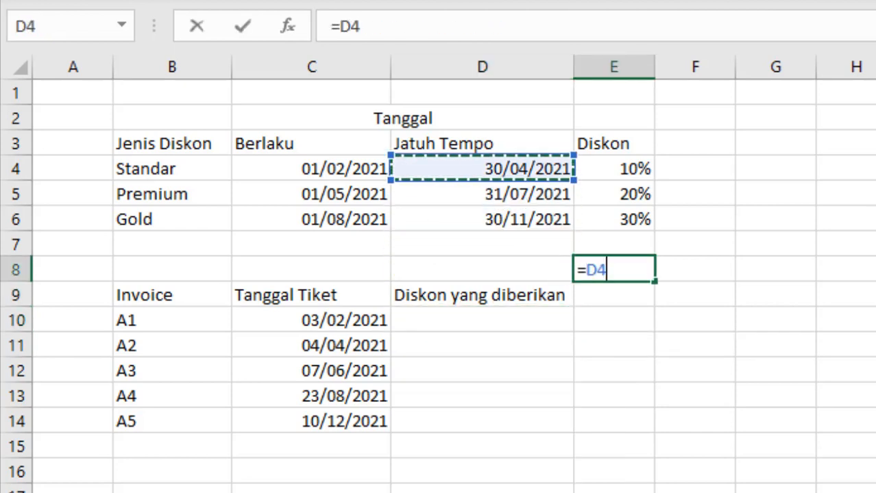
{"action": "type", "text": "-"}
{"action": "key", "text": "Left"}
{"action": "key", "text": "Left"}
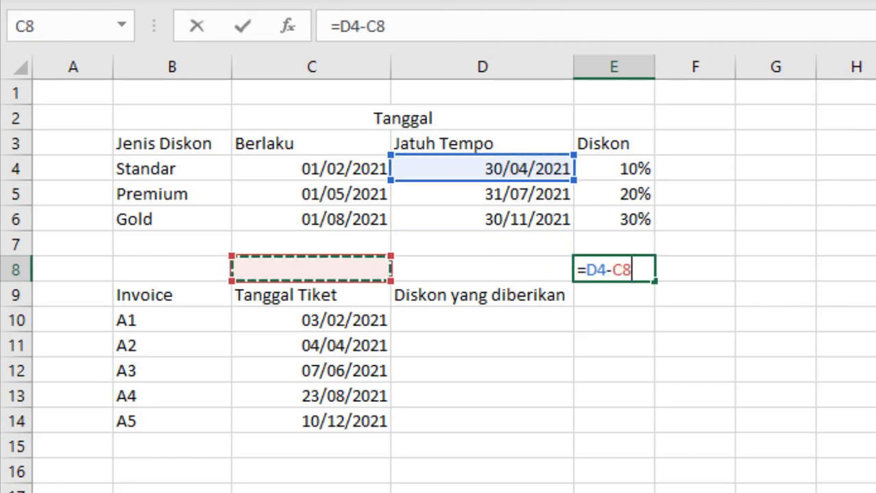
{"action": "key", "text": "Down"}
{"action": "key", "text": "Down"}
{"action": "key", "text": "Return"}
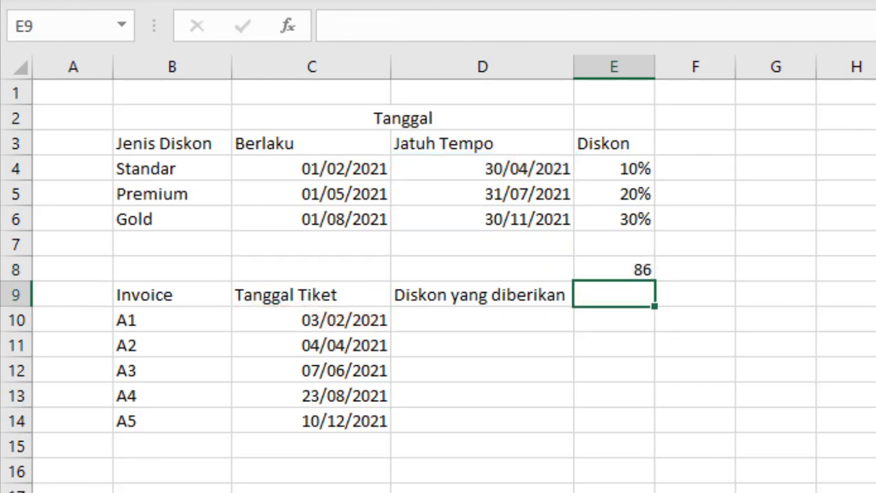
In D8, subtract invoice A1's ticket date from the Standar start date with the formula =C4-C10.
{"action": "key", "text": "Up"}
{"action": "key", "text": "Left"}
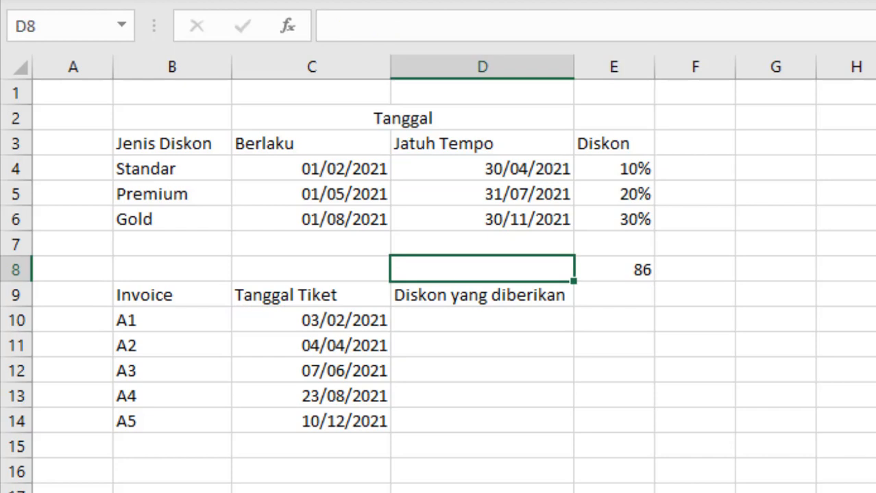
{"action": "type", "text": "="}
{"action": "key", "text": "Left"}
{"action": "key", "text": "Up"}
{"action": "key", "text": "Up"}
{"action": "key", "text": "Up"}
{"action": "key", "text": "Up"}
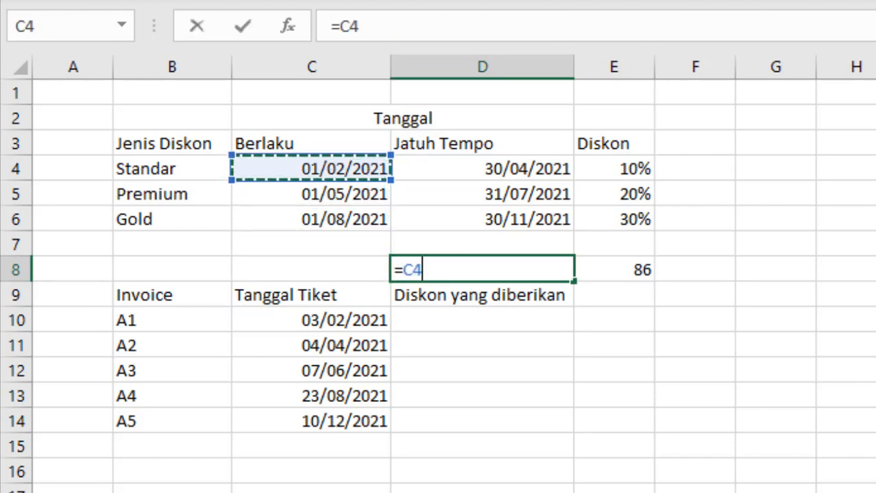
{"action": "type", "text": "-"}
{"action": "key", "text": "Left"}
{"action": "key", "text": "Down"}
{"action": "key", "text": "Down"}
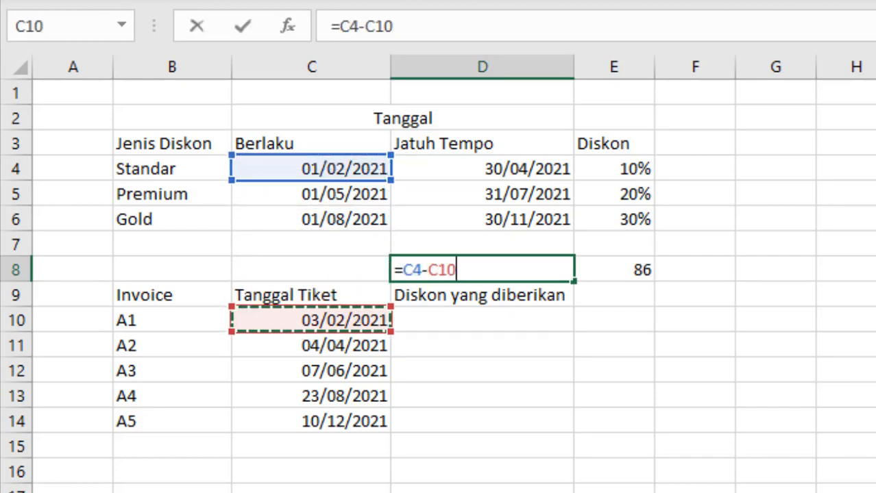
{"action": "key", "text": "Return"}
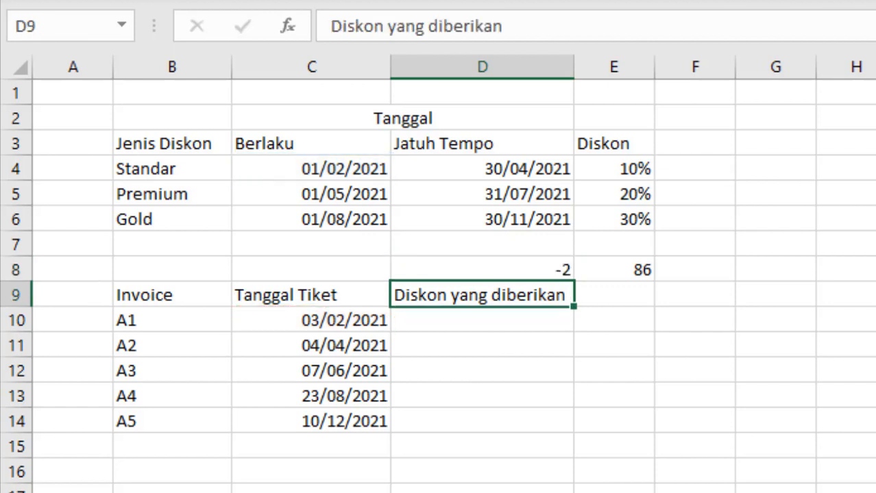
Begin invoice A1's discount formula in D10 with =IF(AND(($D$4-C10)>0, using an absolute reference to the Standar due date.
{"action": "key", "text": "Down"}
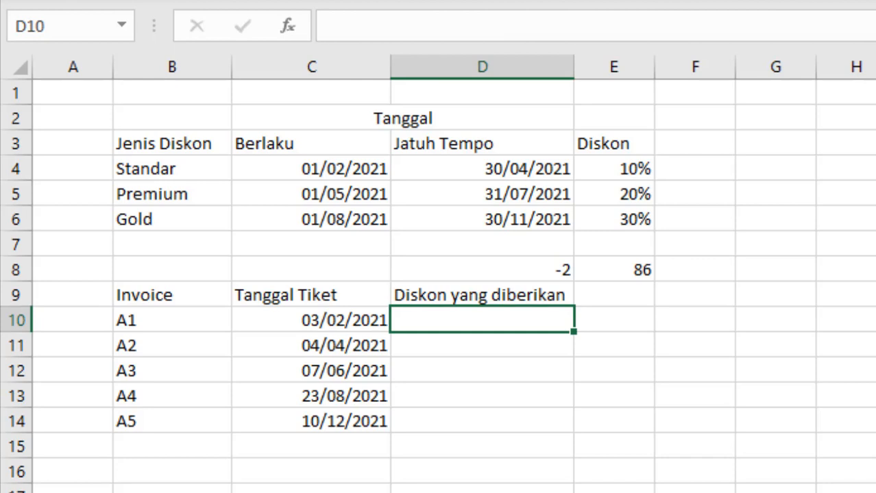
{"action": "type", "text": "=if"}
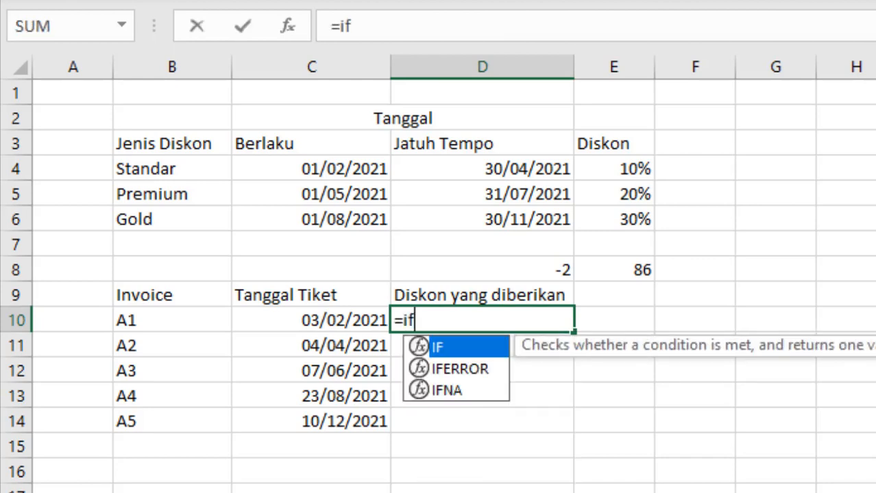
{"action": "key", "text": "Tab"}
{"action": "type", "text": "and"}
{"action": "key", "text": "Tab"}
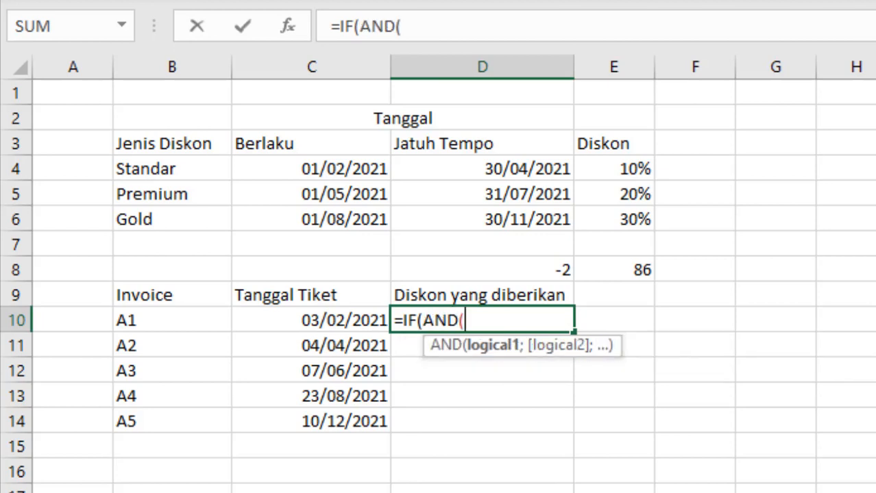
{"action": "type", "text": "("}
{"action": "key", "text": "Up"}
{"action": "key", "text": "Up"}
{"action": "key", "text": "Up"}
{"action": "key", "text": "Up"}
{"action": "key", "text": "Up"}
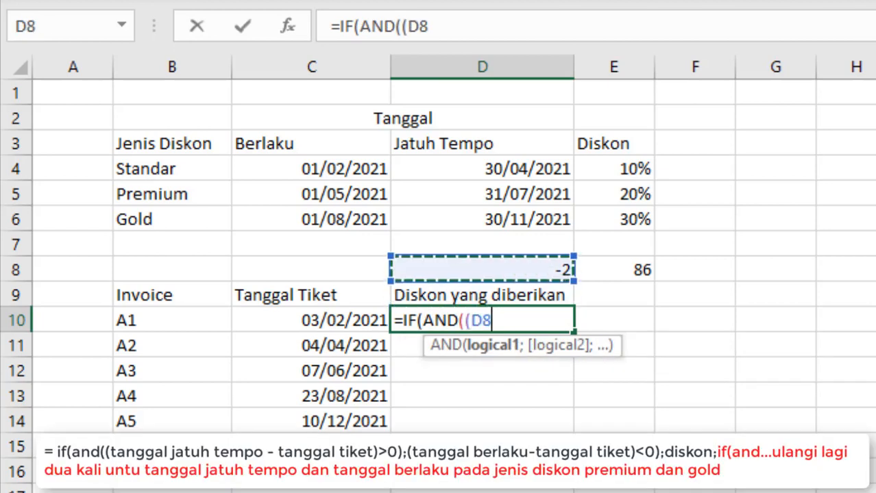
{"action": "key", "text": "Up"}
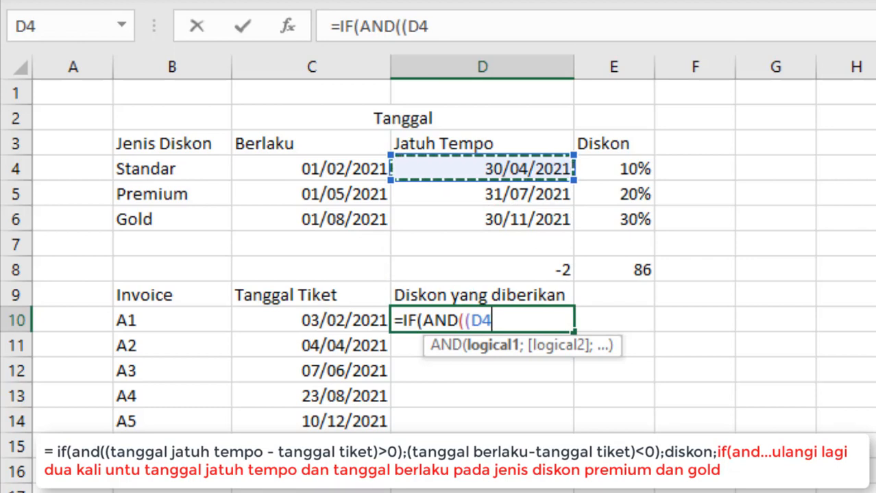
{"action": "key", "text": "F4"}
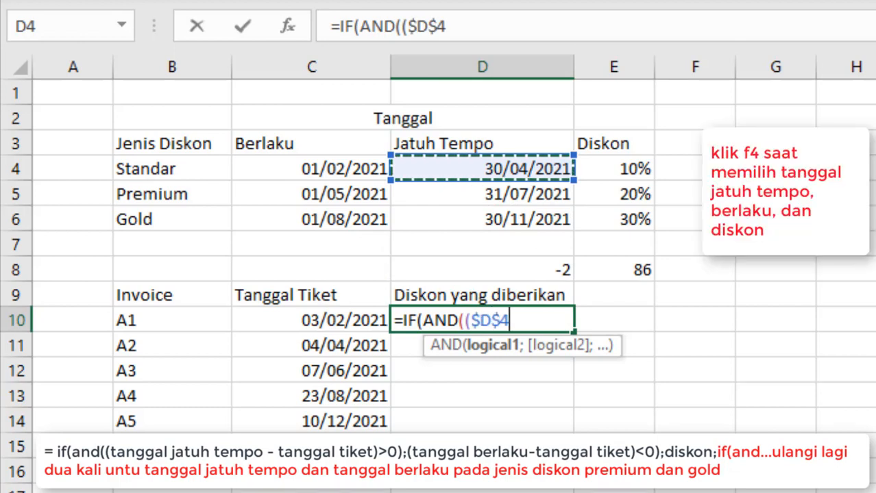
{"action": "type", "text": "-"}
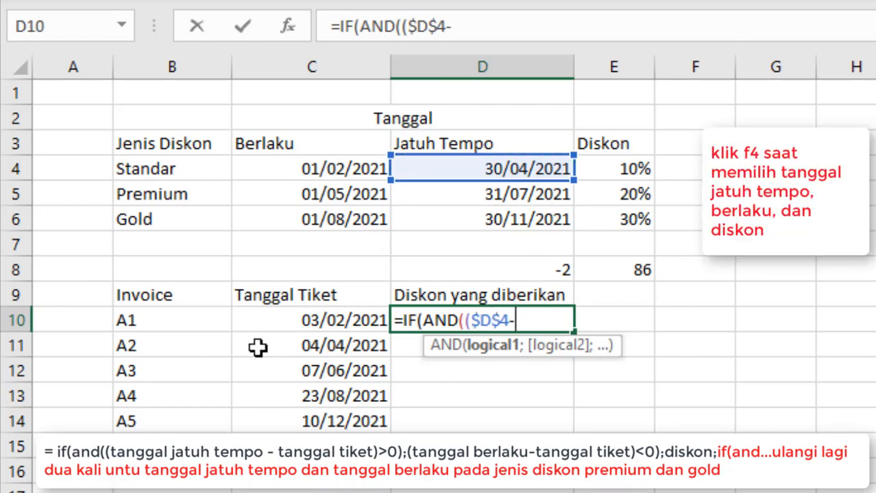
{"action": "left_click", "coordinate": [259, 322]}
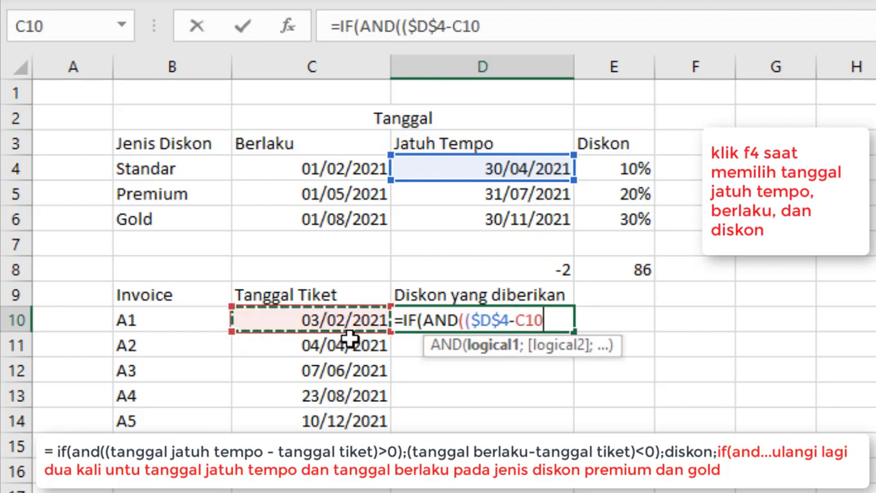
{"action": "type", "text": ")"}
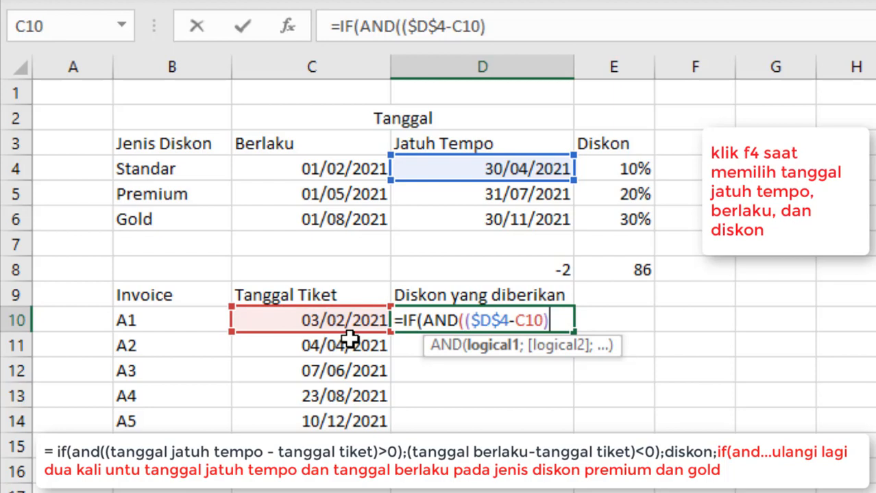
{"action": "type", "text": ">0"}
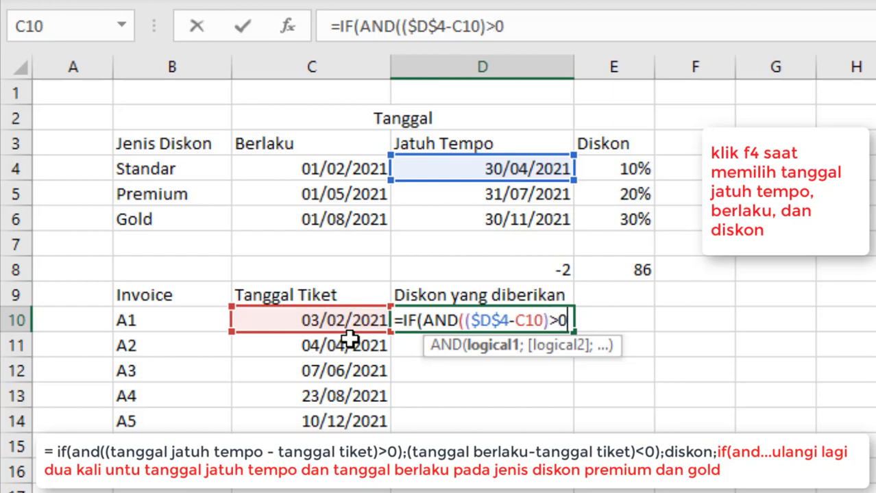
Add the second AND condition $C$4-C10<0 to the D10 formula, close AND, and continue to the IF's value-if-true argument.
{"action": "type", "text": ";"}
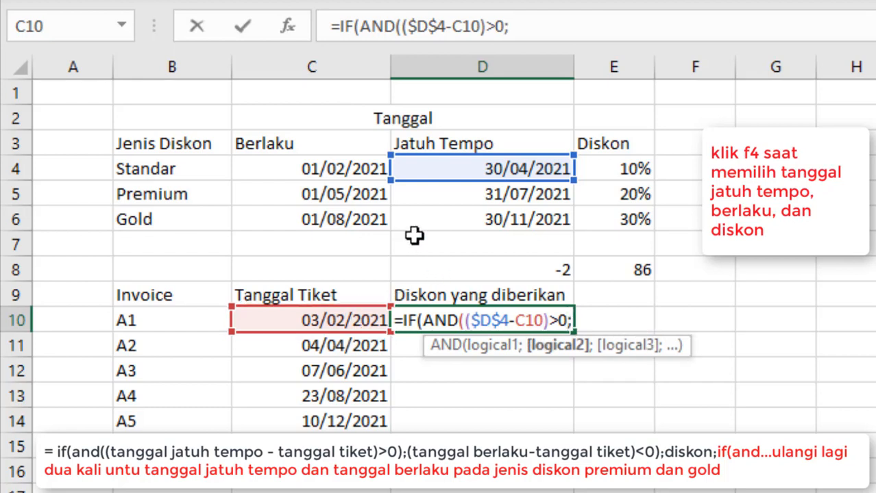
{"action": "left_click", "coordinate": [362, 168]}
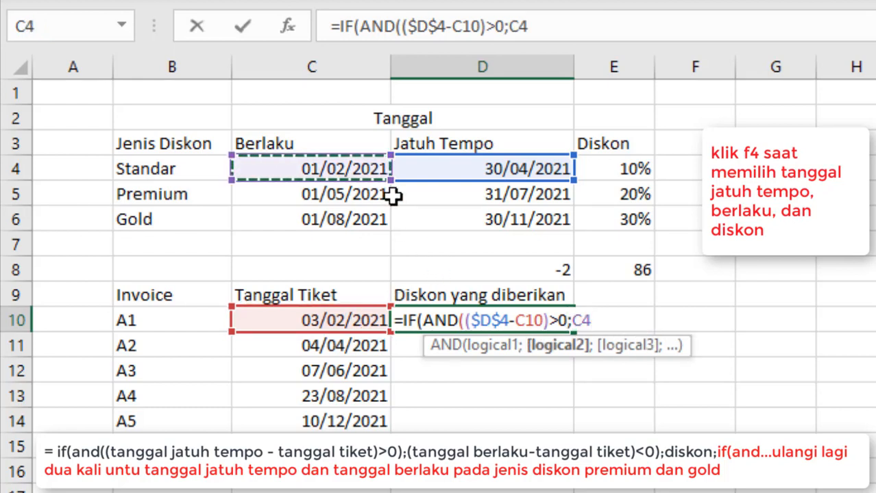
{"action": "key", "text": "F4"}
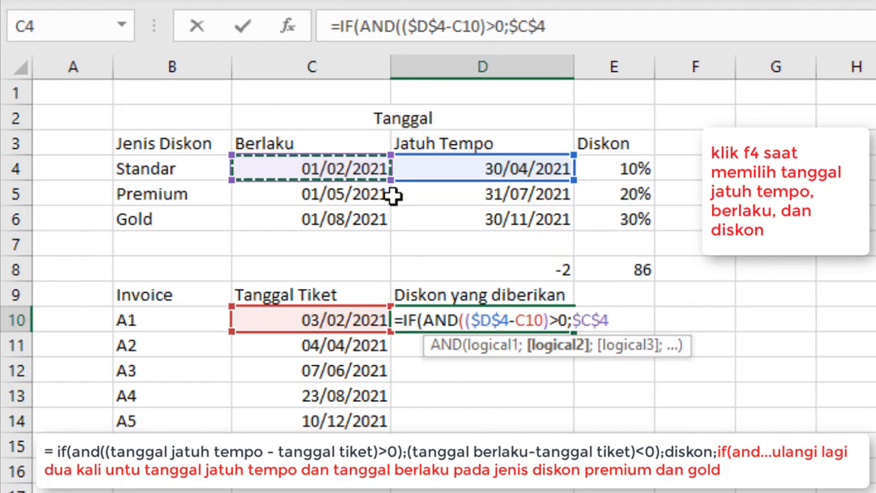
{"action": "type", "text": "-"}
{"action": "left_click", "coordinate": [254, 317]}
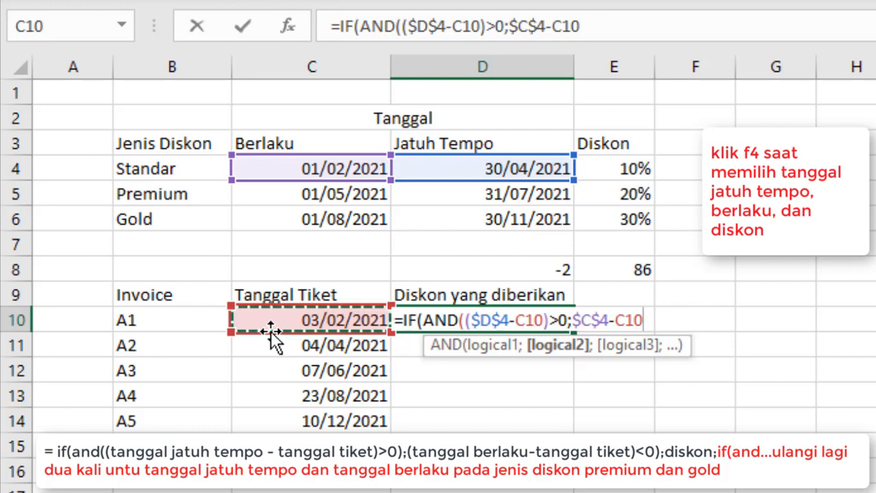
{"action": "type", "text": "<0"}
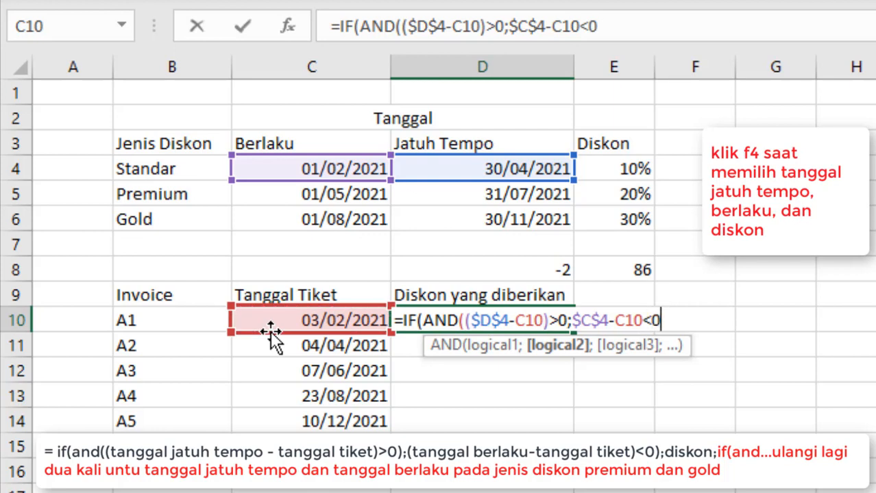
{"action": "type", "text": ")"}
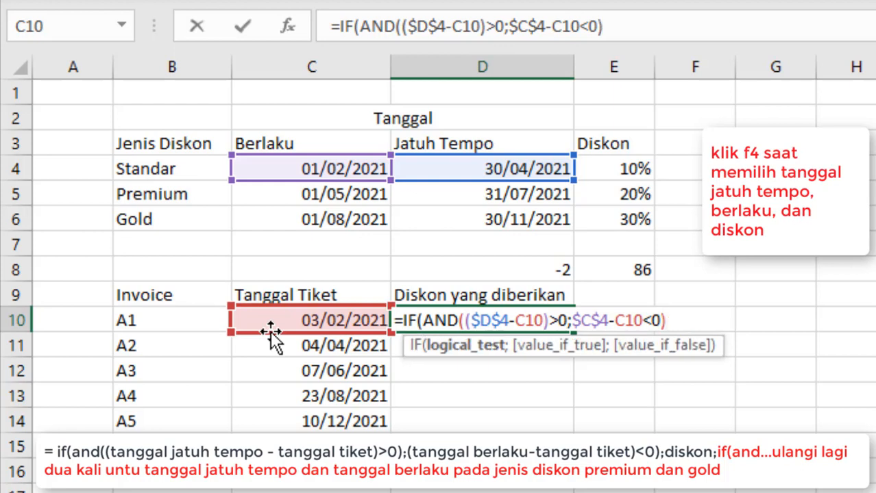
{"action": "type", "text": ";"}
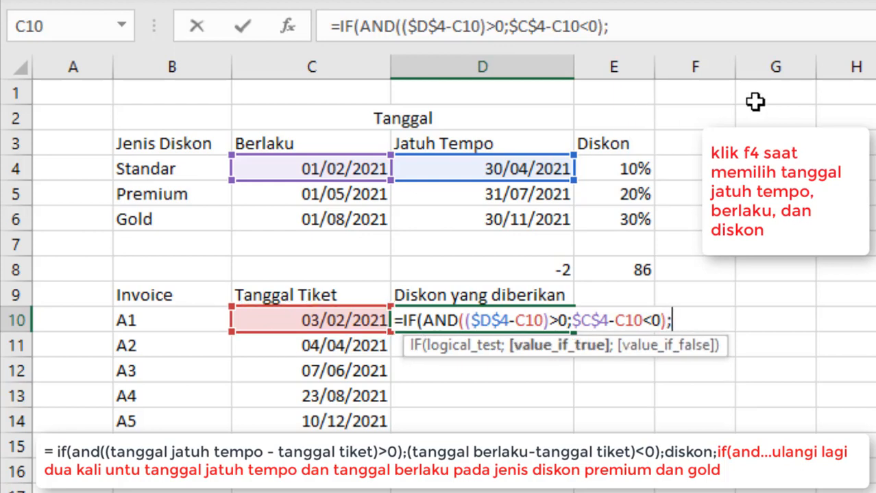
Return the Standar discount $E$4 as the value-if-true in D10's formula and continue to the value-if-false argument.
{"action": "left_click", "coordinate": [620, 169]}
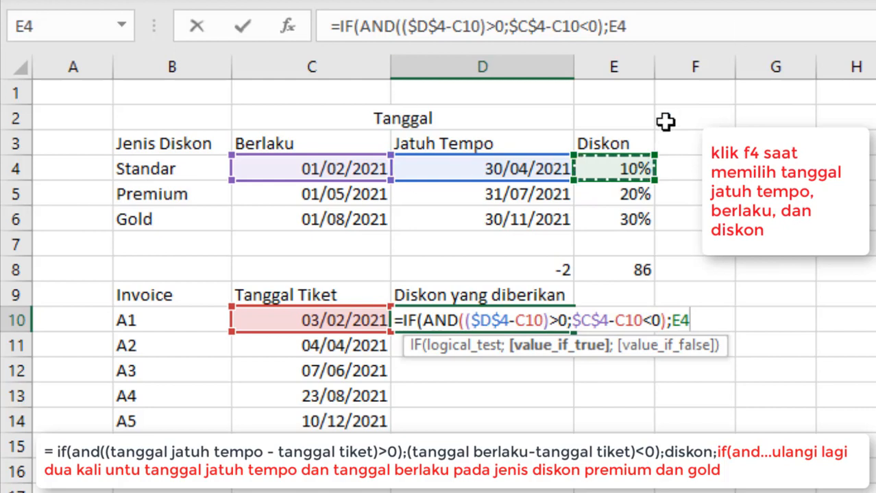
{"action": "key", "text": "F4"}
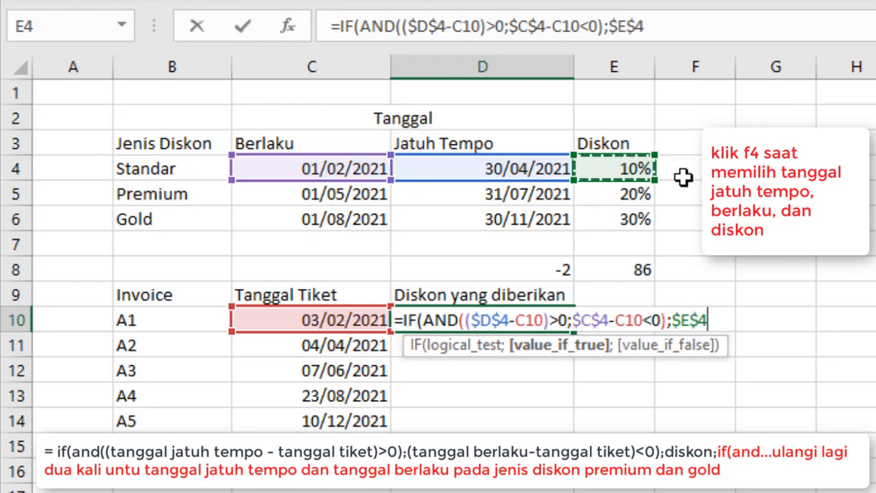
{"action": "type", "text": ";"}
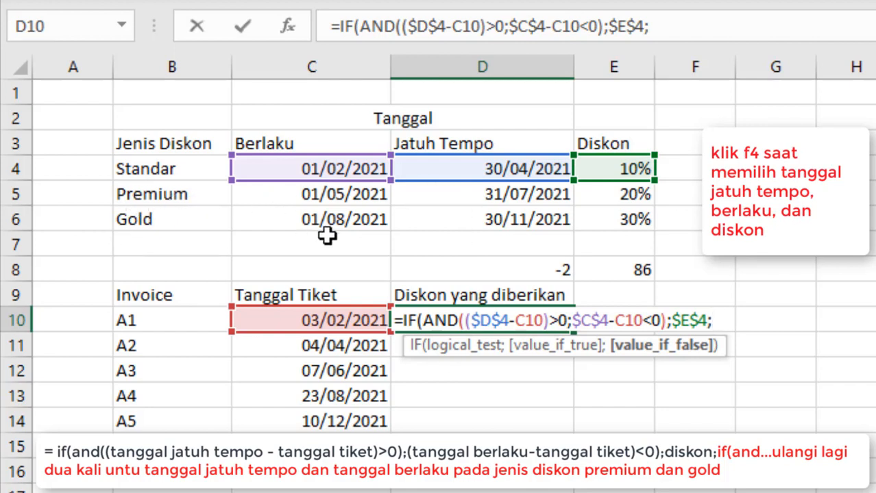
Nest a second IF(AND( in the D10 formula with the Premium due date condition ($D$5-C10)>0.
{"action": "type", "text": "if"}
{"action": "key", "text": "Tab"}
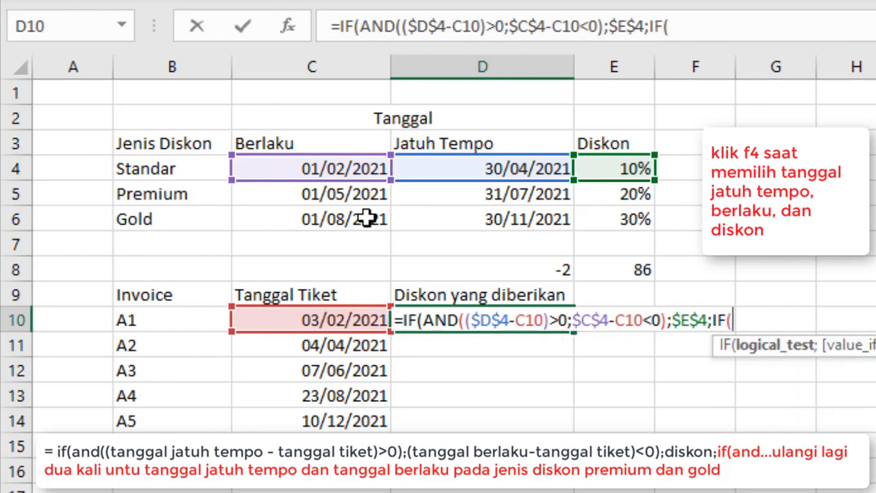
{"action": "type", "text": "and"}
{"action": "key", "text": "Tab"}
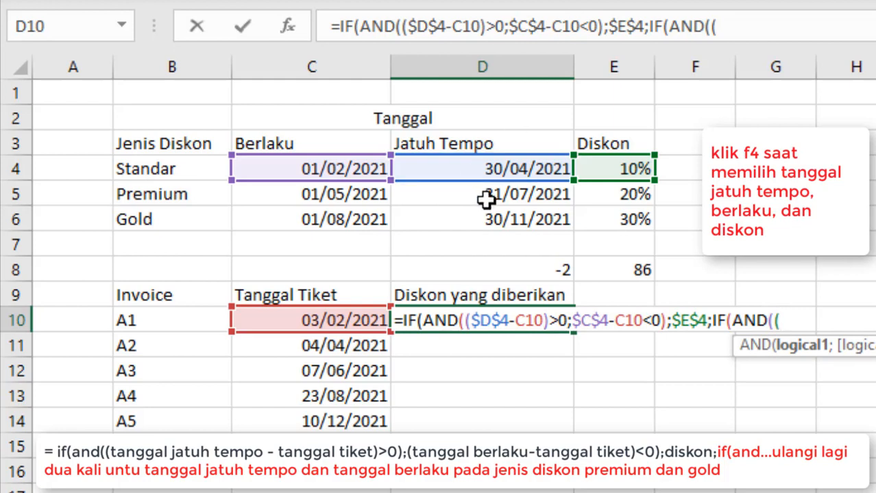
{"action": "left_click", "coordinate": [477, 195]}
{"action": "key", "text": "F4"}
{"action": "type", "text": "-"}
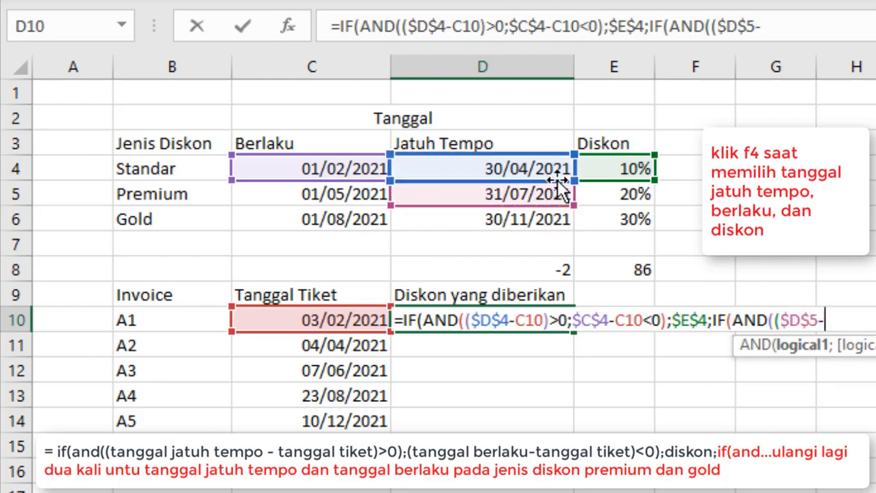
{"action": "left_click", "coordinate": [345, 320]}
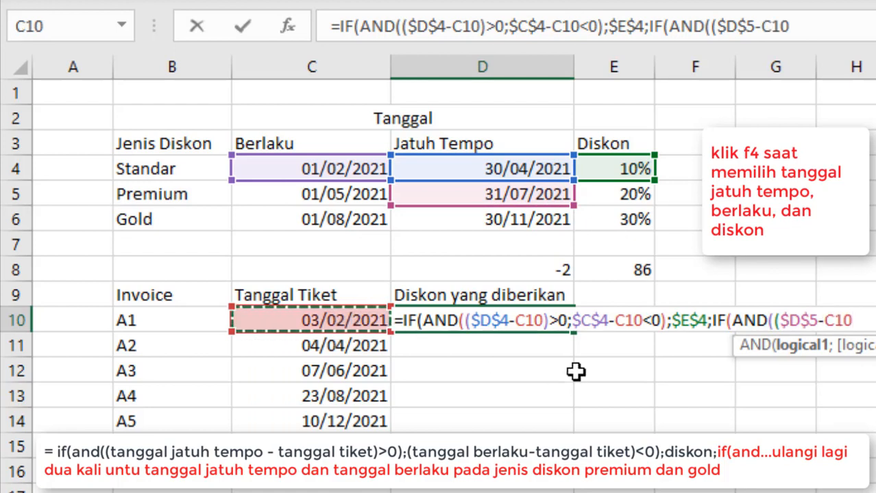
{"action": "type", "text": ")"}
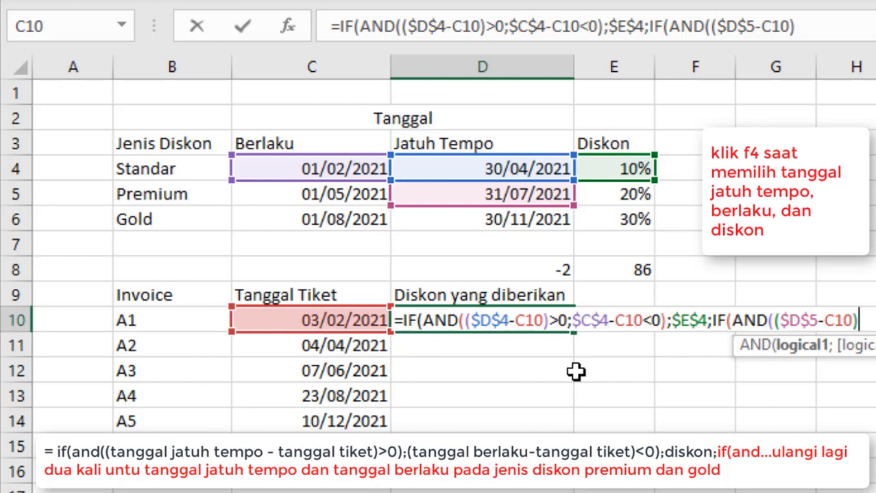
{"action": "type", "text": ">0;"}
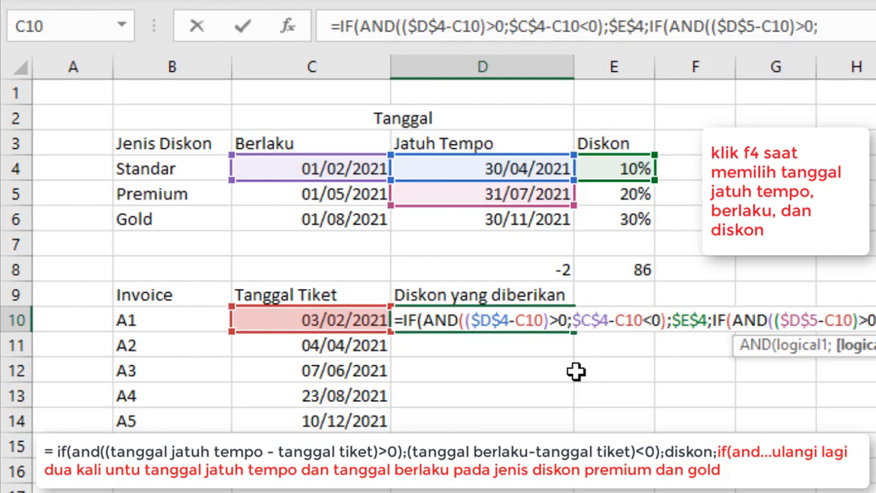
Enter the Premium start date minus invoice A1's ticket date, $C$5-C10, as the nested AND's second condition.
{"action": "key", "text": "BackSpace"}
{"action": "type", "text": ";"}
{"action": "left_click", "coordinate": [322, 201]}
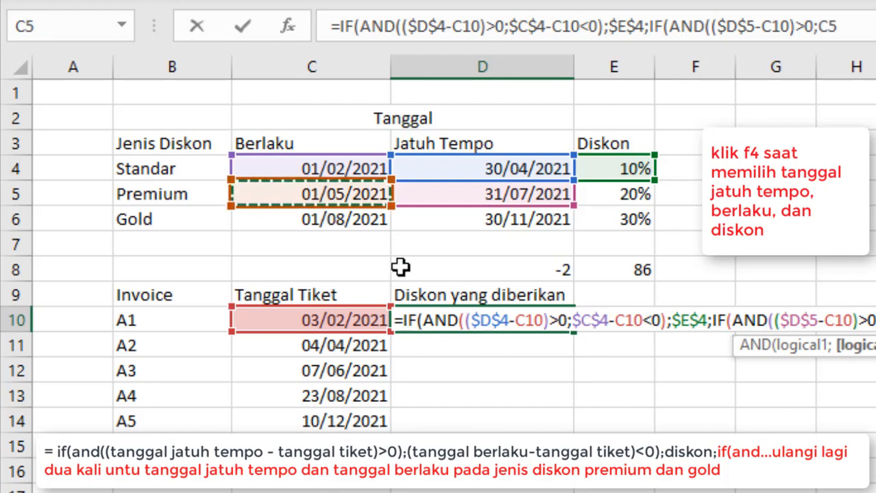
{"action": "key", "text": "F4"}
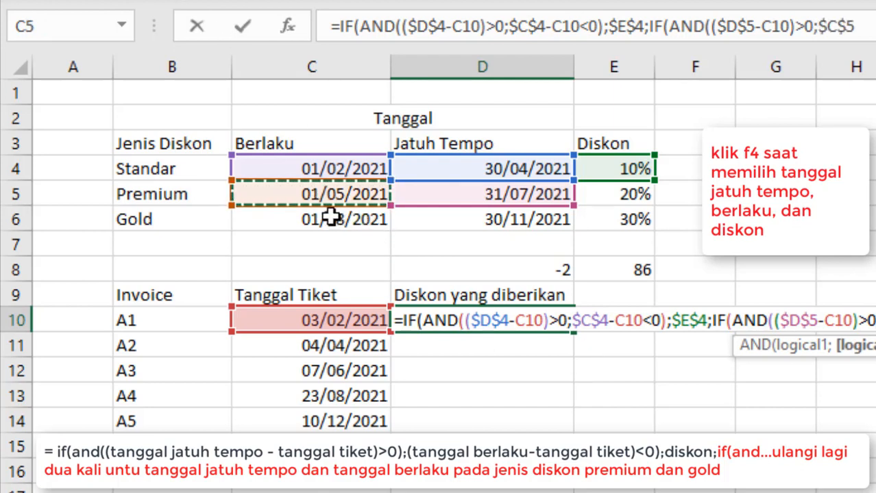
{"action": "type", "text": "-"}
{"action": "left_click", "coordinate": [294, 321]}
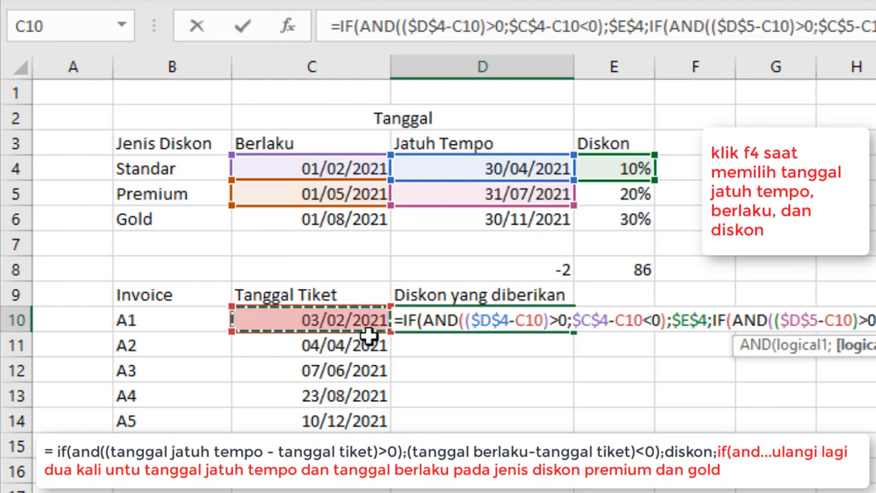
{"action": "type", "text": ")"}
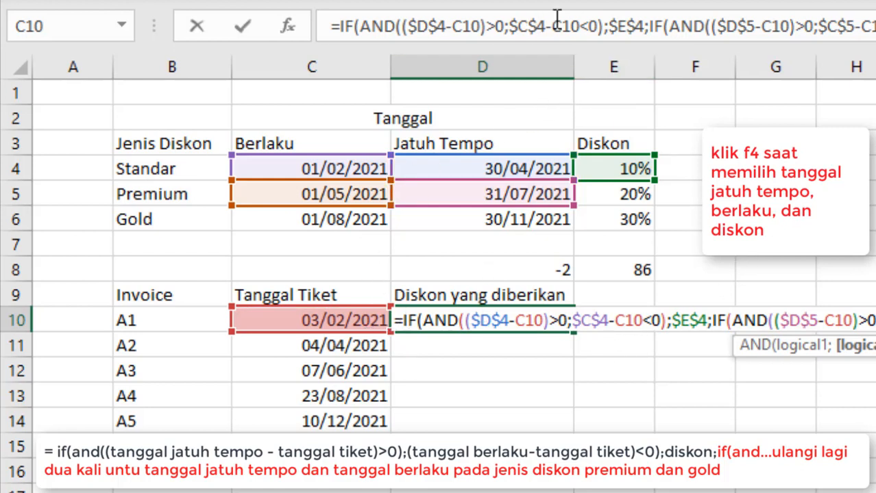
Enclose the start date subtractions $C$4-C10 and $C$5-C10 in parentheses within the D10 formula.
{"action": "left_click", "coordinate": [516, 29]}
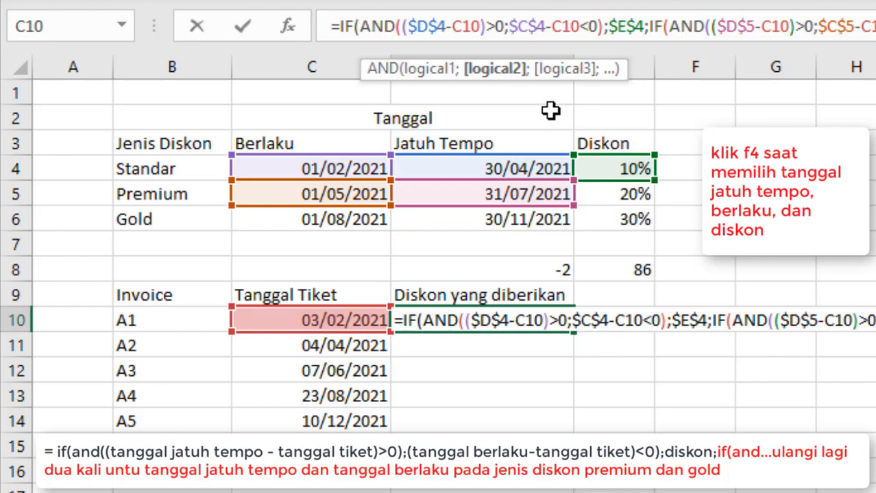
{"action": "type", "text": "("}
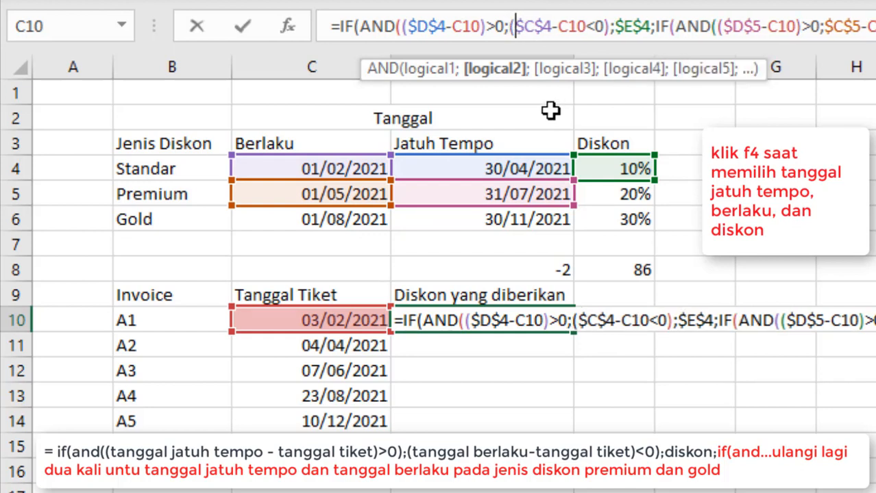
{"action": "left_click", "coordinate": [588, 29]}
{"action": "type", "text": ")"}
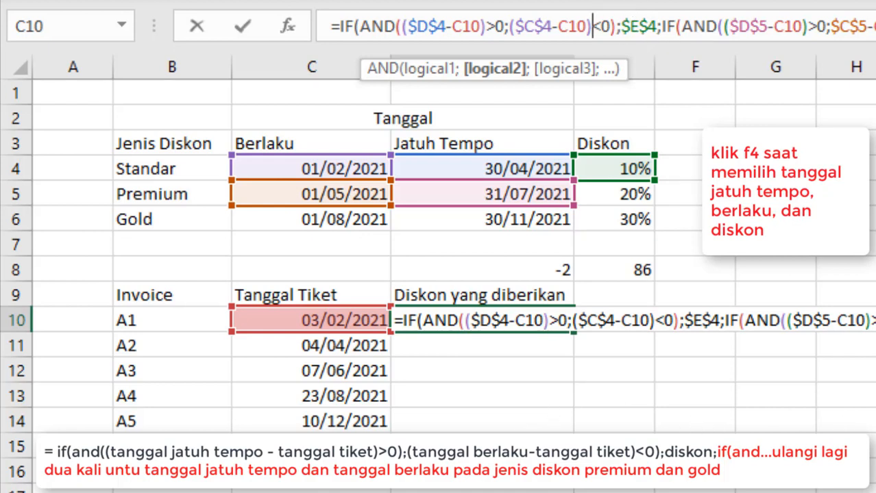
{"action": "left_click", "coordinate": [830, 26]}
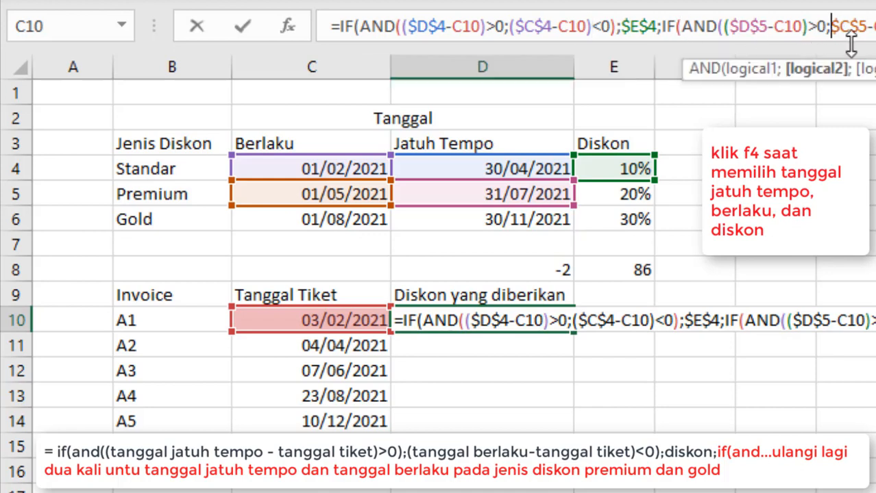
{"action": "type", "text": "("}
{"action": "type", "text": ")"}
Return the Premium discount E5 as an absolute reference in the nested IF's value-if-true argument.
{"action": "type", "text": ";"}
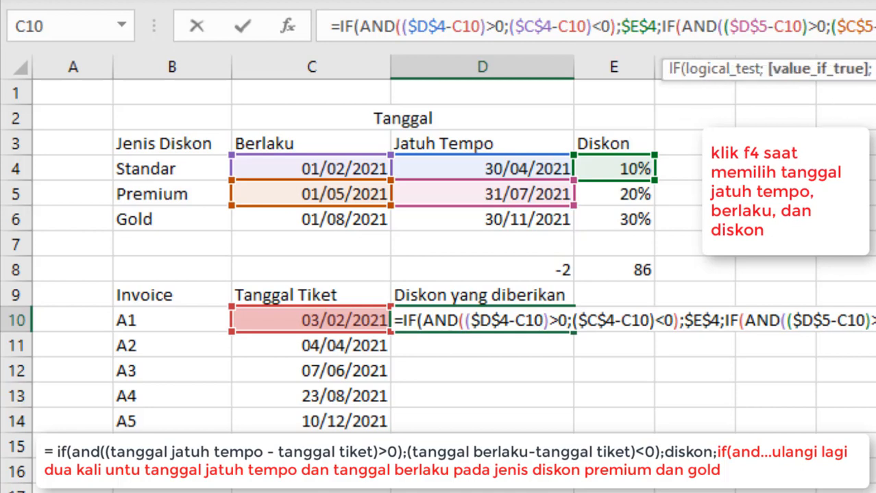
{"action": "left_click", "coordinate": [643, 199]}
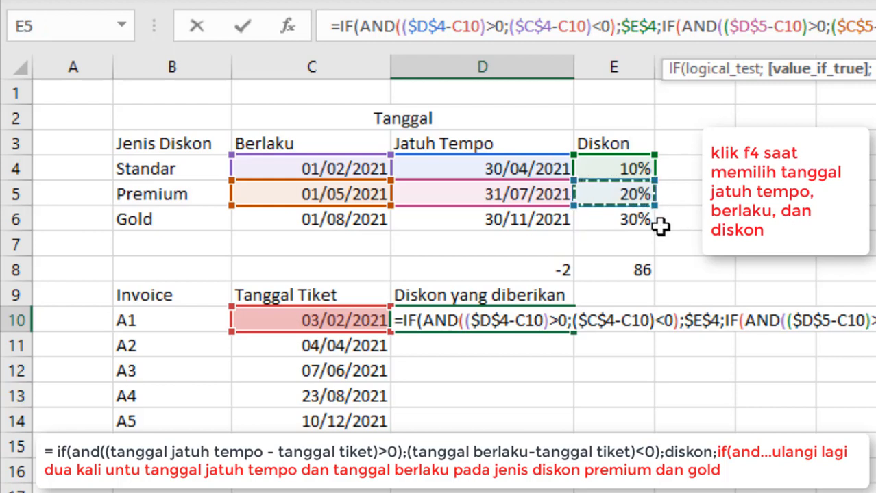
{"action": "key", "text": "F4"}
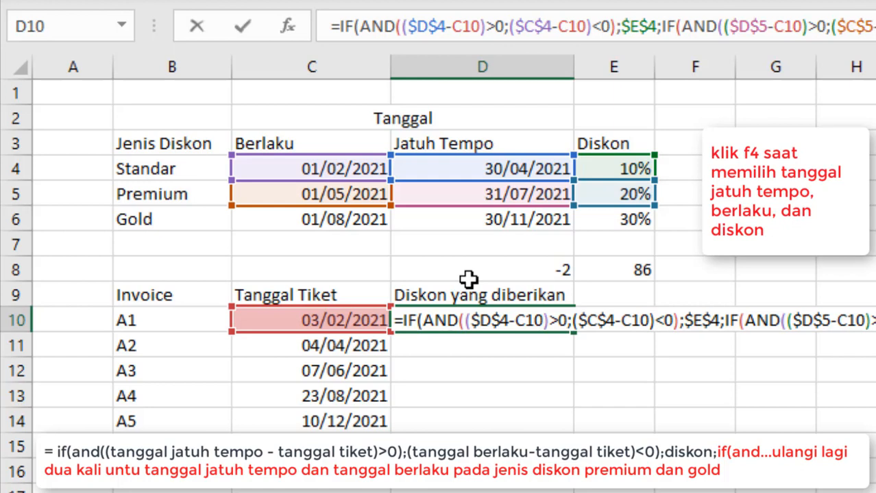
Nest a third IF(AND( for Gold in D10, subtracting ticket date C10 from $D$6 (>0) and from $C$6 (<0).
{"action": "left_click", "coordinate": [492, 234]}
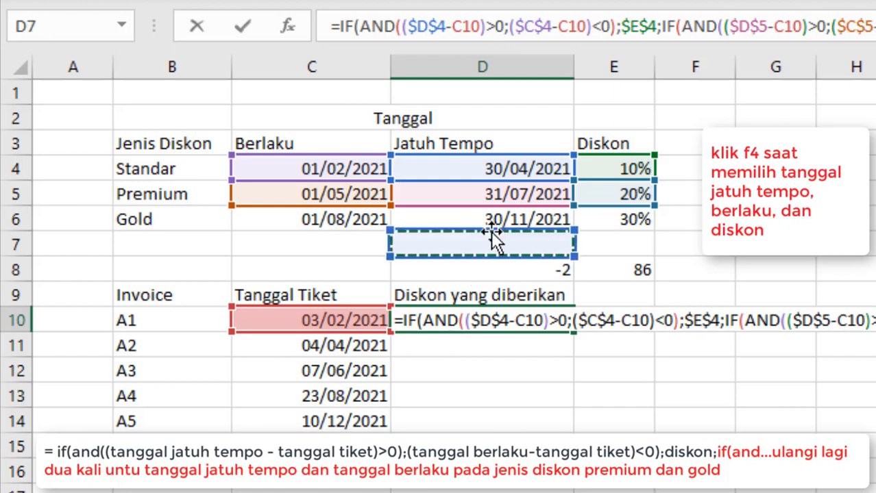
{"action": "left_click", "coordinate": [485, 217]}
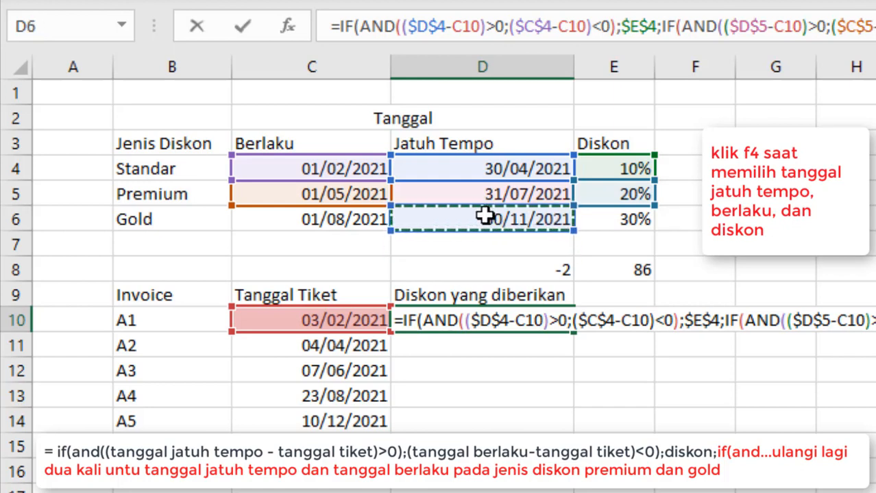
{"action": "key", "text": "F4"}
{"action": "left_click", "coordinate": [272, 321]}
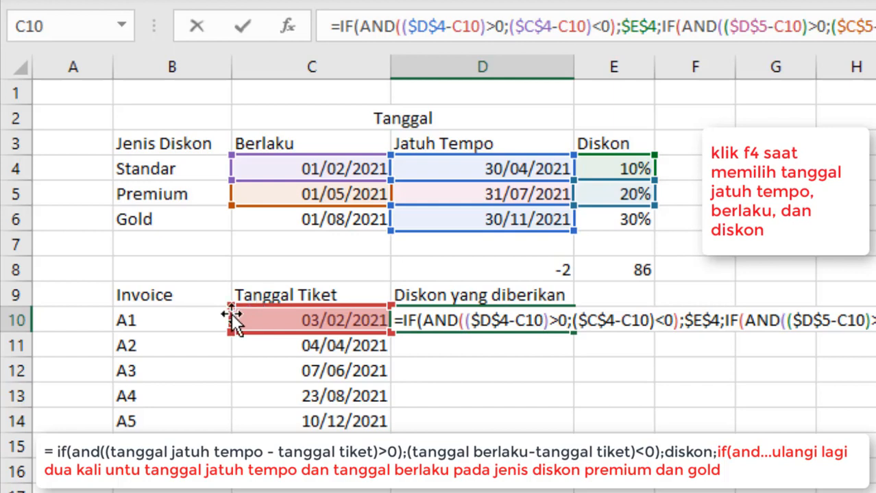
{"action": "left_click", "coordinate": [272, 221]}
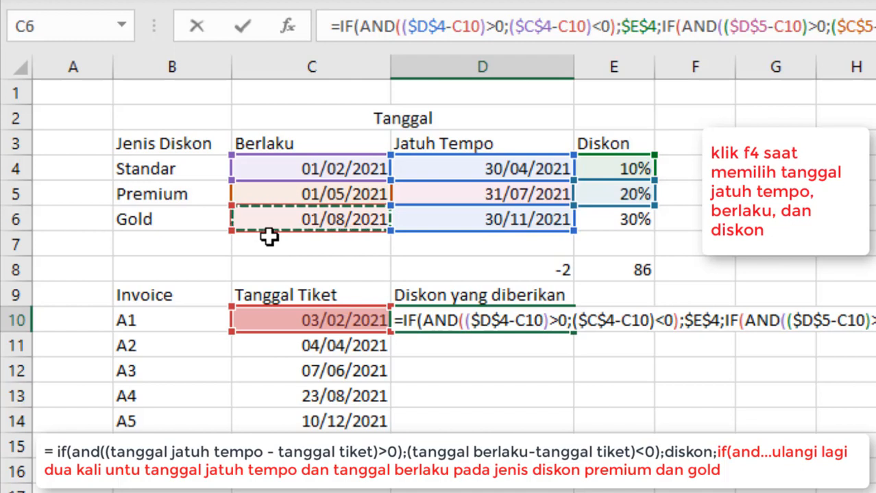
{"action": "key", "text": "F4"}
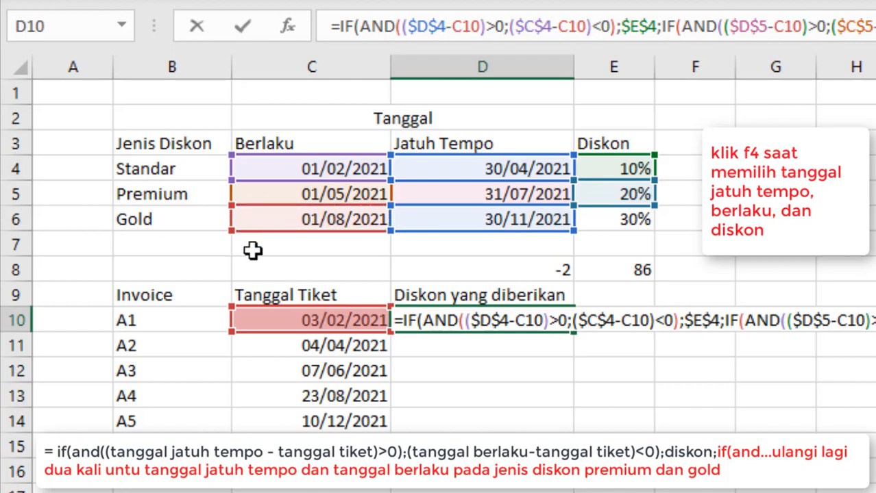
{"action": "left_click", "coordinate": [258, 319]}
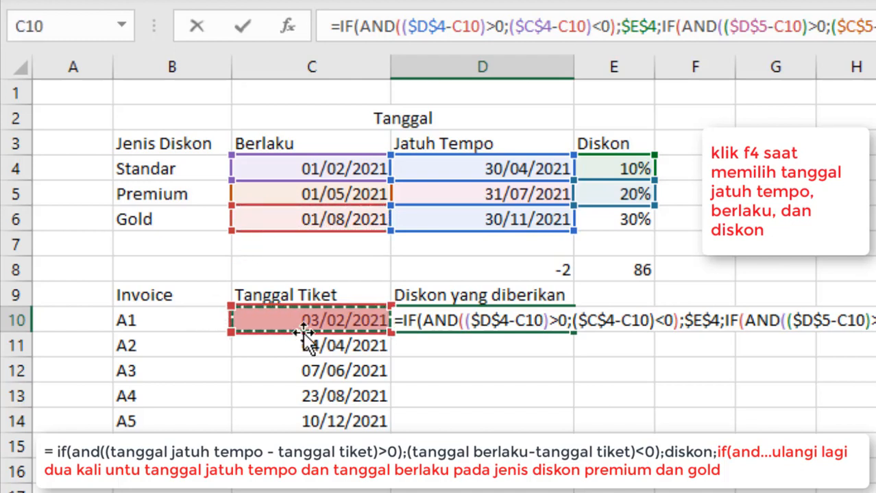
{"action": "key", "text": "F4"}
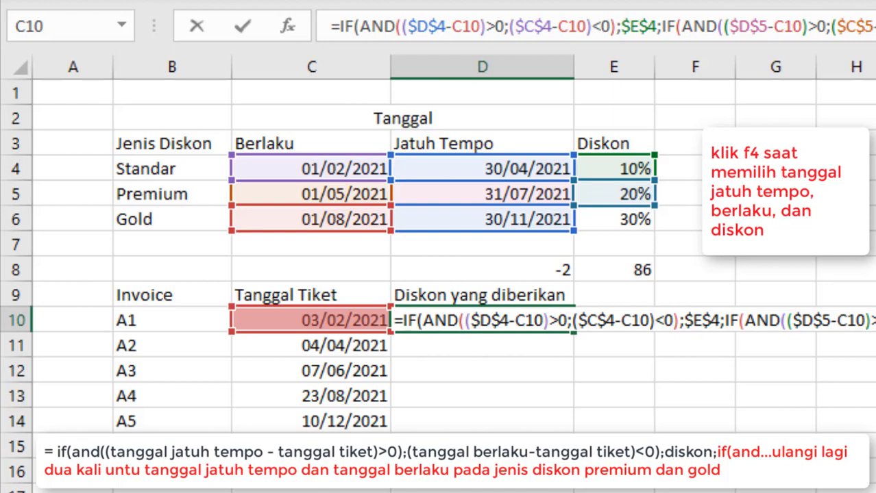
Return the Gold discount $E$6 in the third IF and commit the D10 formula, accepting the suggested typo correction.
{"action": "left_click", "coordinate": [631, 222]}
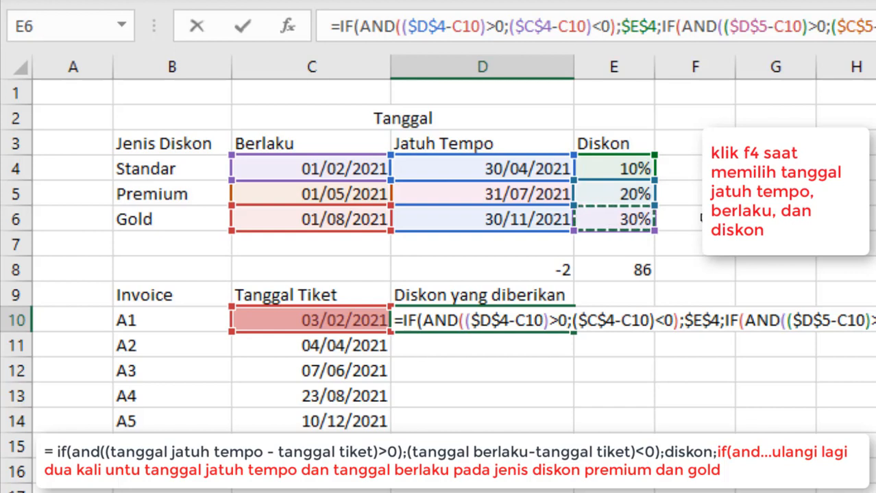
{"action": "key", "text": "F4"}
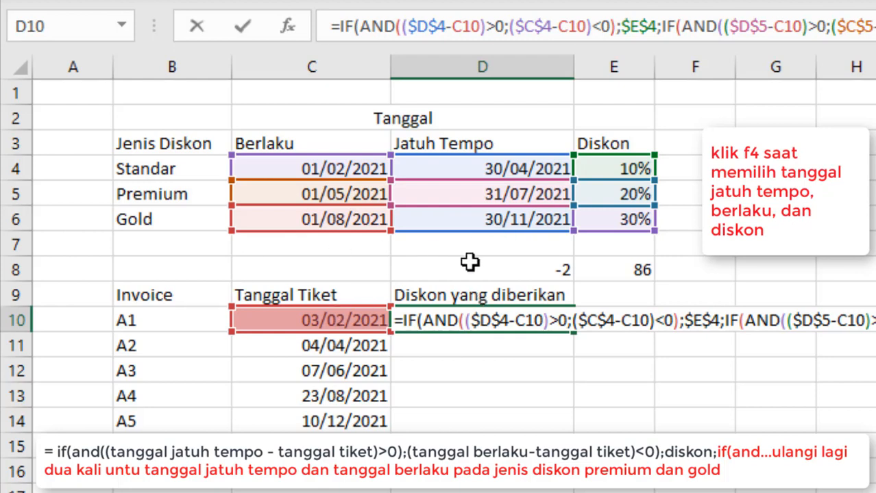
{"action": "key", "text": "Return"}
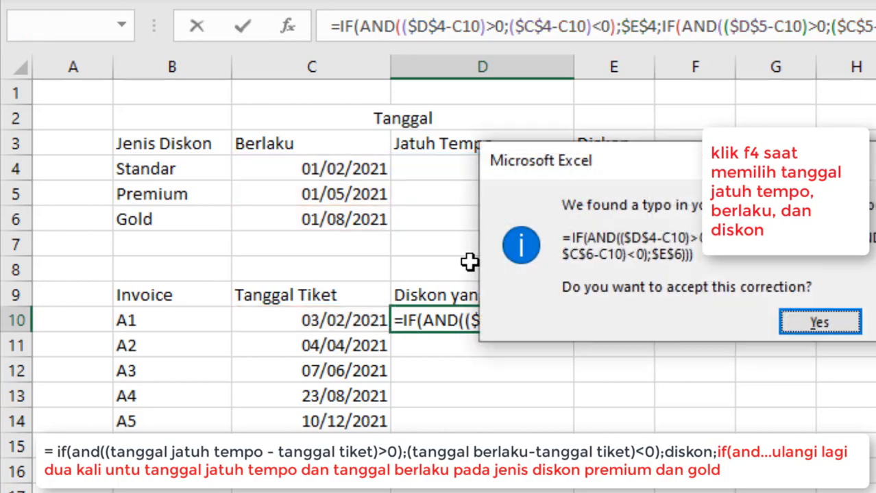
{"action": "key", "text": "Return"}
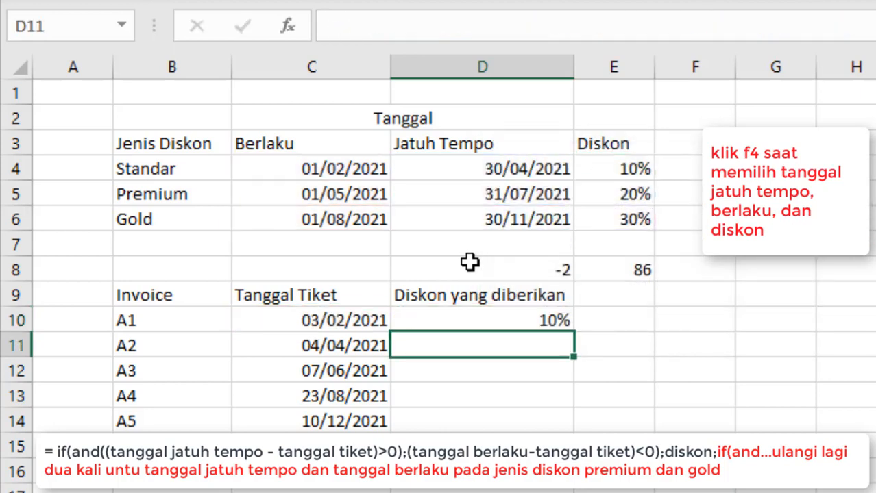
Copy the D10 discount formula to D11:D14 for invoices A2 to A5 and check invoice A5's cells.
{"action": "key", "text": "Up"}
{"action": "key", "text": "ctrl+c"}
{"action": "key", "text": "Down"}
{"action": "key", "text": "shift+Down"}
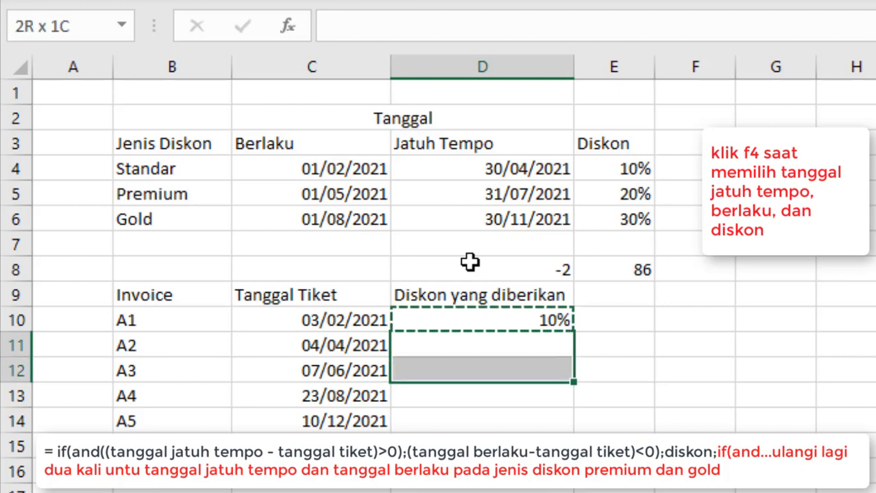
{"action": "key", "text": "shift+Down"}
{"action": "key", "text": "shift+Down"}
{"action": "key", "text": "ctrl+v"}
{"action": "key", "text": "Down"}
{"action": "key", "text": "Down"}
{"action": "key", "text": "Down"}
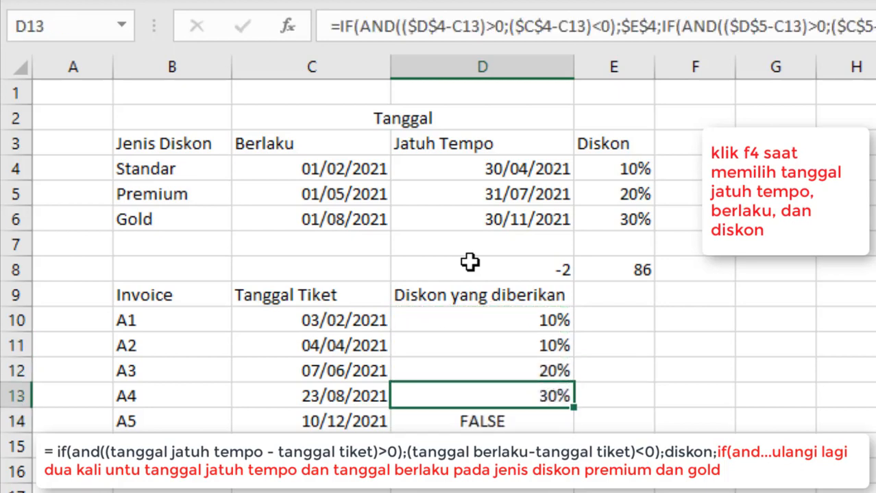
{"action": "key", "text": "Left"}
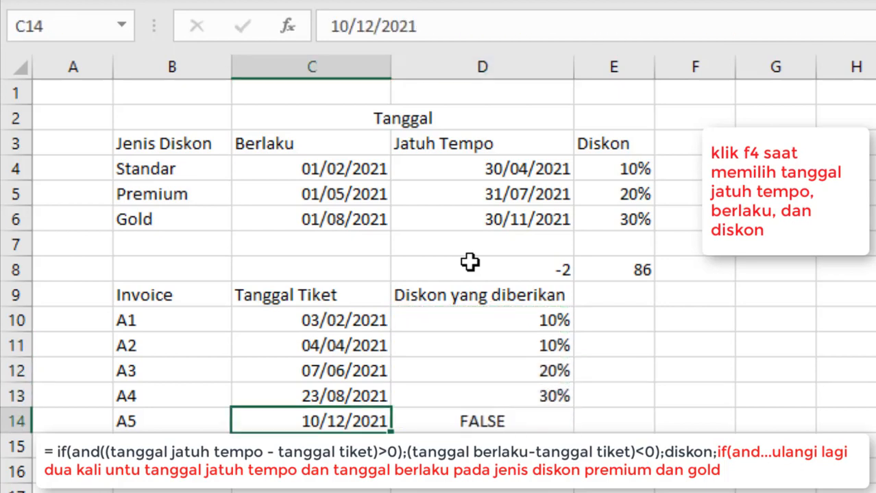
{"action": "key", "text": "Right"}
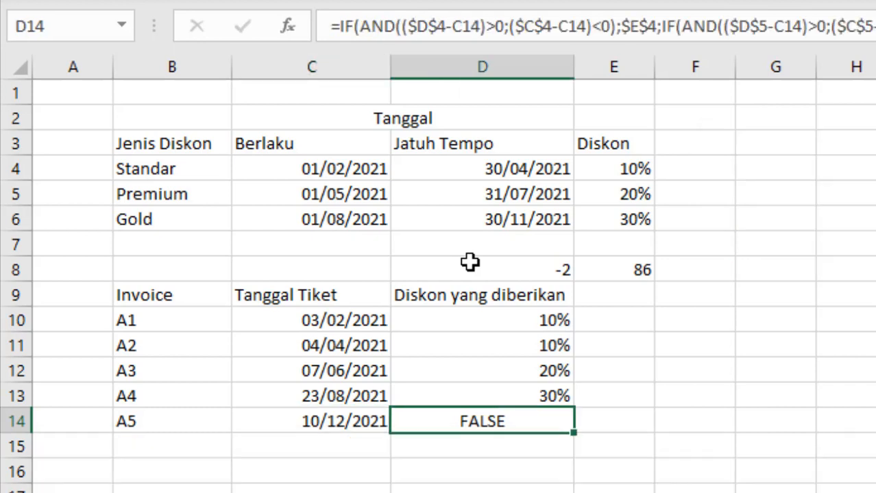
Add 0% as the value-if-false argument of the innermost IF in the D10 discount formula.
{"action": "key", "text": "Up"}
{"action": "key", "text": "Up"}
{"action": "key", "text": "Up"}
{"action": "key", "text": "Up"}
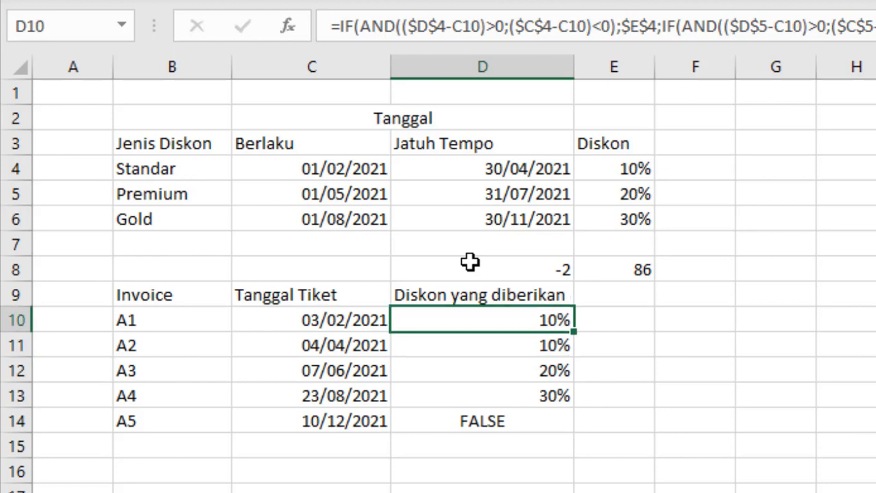
{"action": "key", "text": "F2"}
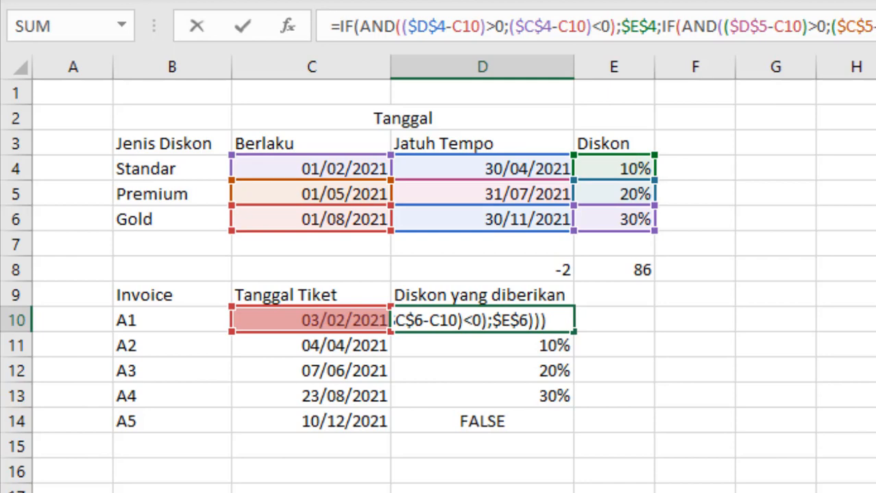
{"action": "key", "text": "Left"}
{"action": "key", "text": "Left"}
{"action": "key", "text": "Left"}
{"action": "type", "text": ";0"}
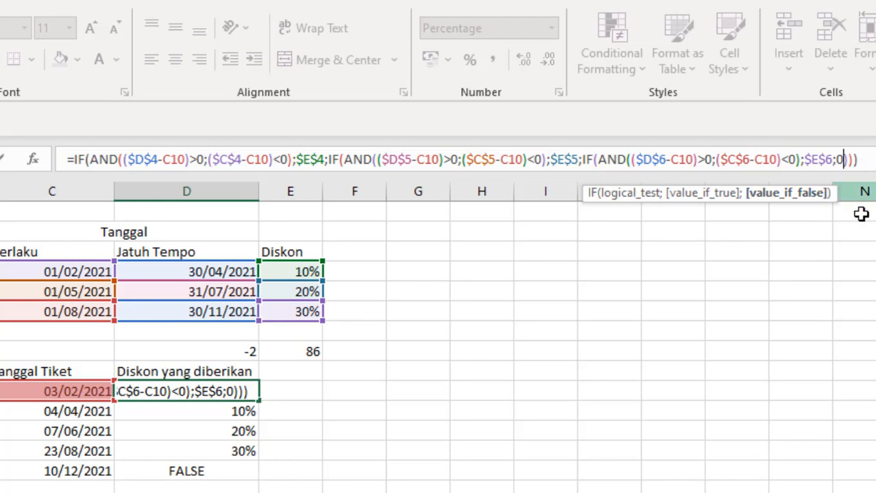
{"action": "type", "text": "%"}
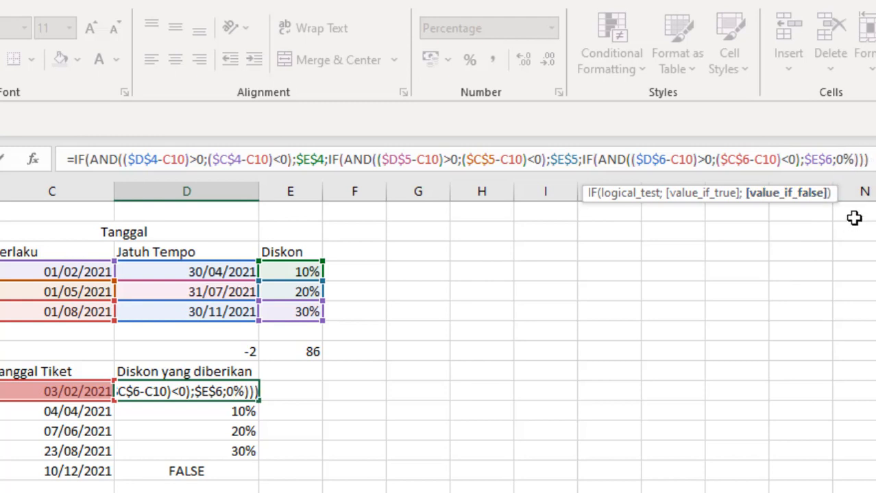
Remove the closing parentheses after 0% in the D10 formula and commit it, accepting the suggested typo correction.
{"action": "left_click", "coordinate": [870, 160]}
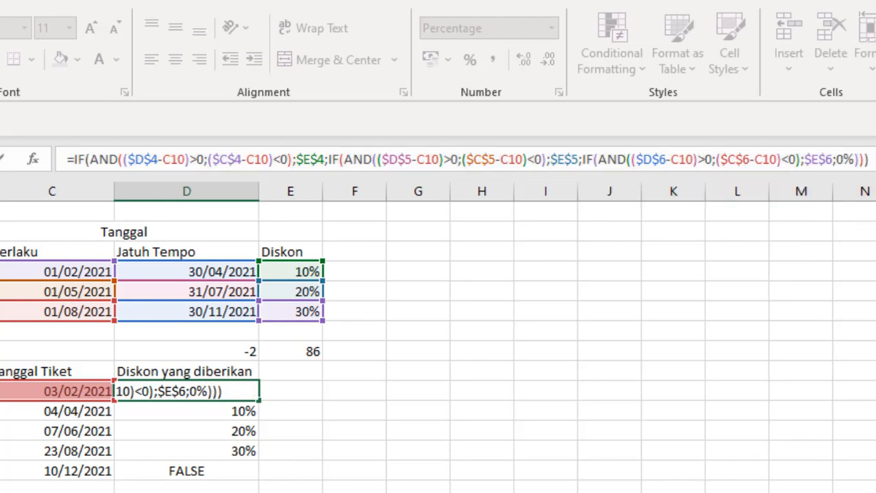
{"action": "key", "text": "BackSpace"}
{"action": "key", "text": "BackSpace"}
{"action": "key", "text": "BackSpace"}
{"action": "key", "text": "BackSpace"}
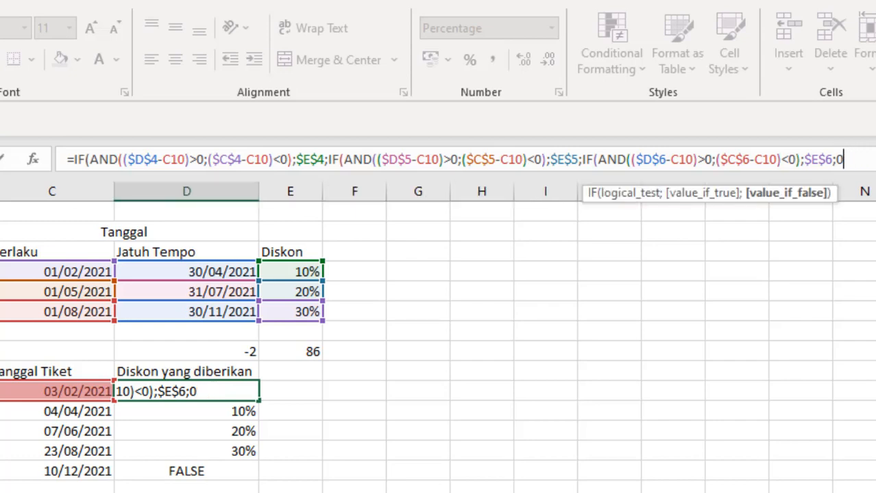
{"action": "type", "text": "%"}
{"action": "key", "text": "Return"}
{"action": "key", "text": "Return"}
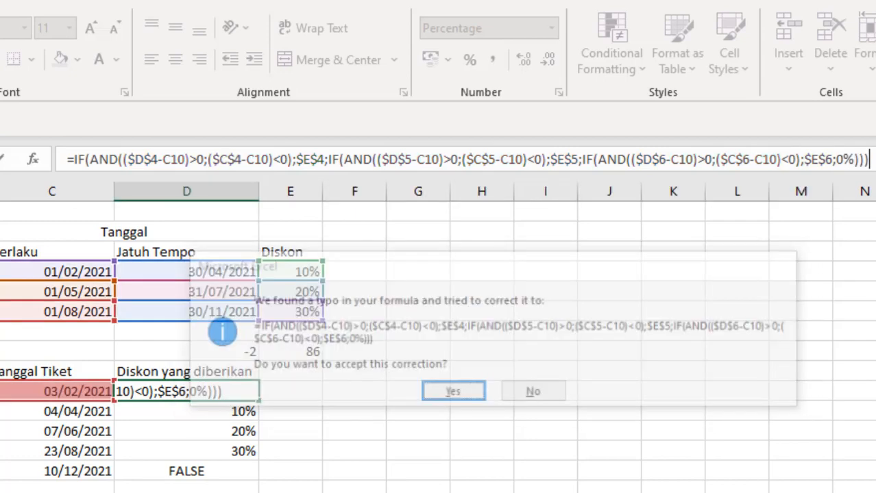
Copy the updated D10 discount formula to D11:D14 and check invoice A5's discount.
{"action": "key", "text": "Up"}
{"action": "key", "text": "ctrl+c"}
{"action": "key", "text": "Down"}
{"action": "key", "text": "ctrl+shift+Down"}
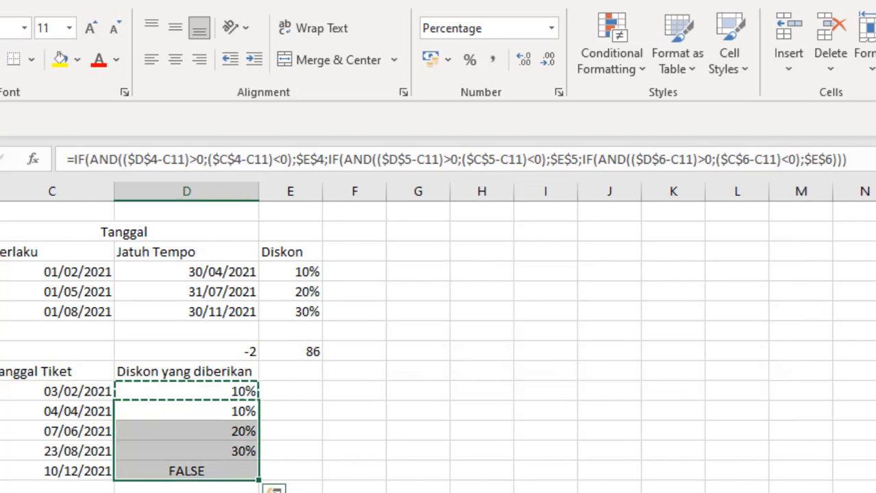
{"action": "key", "text": "Return"}
{"action": "key", "text": "Down"}
{"action": "key", "text": "Down"}
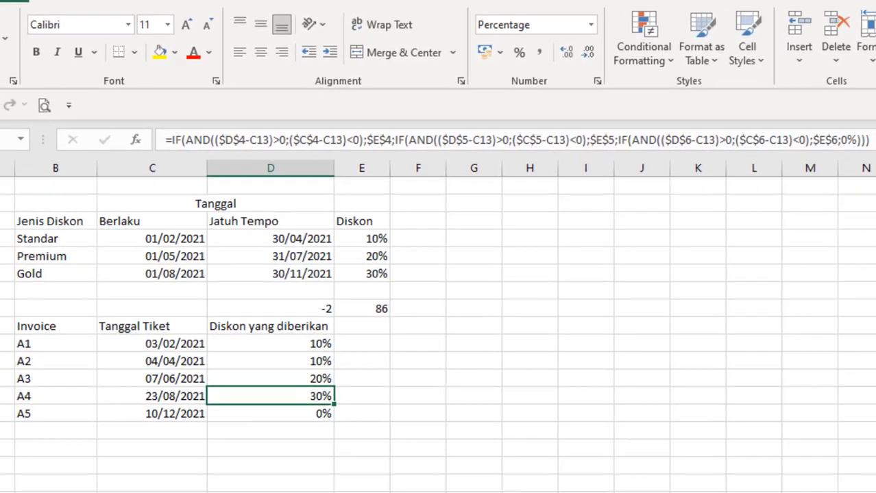
{"action": "key", "text": "Down"}
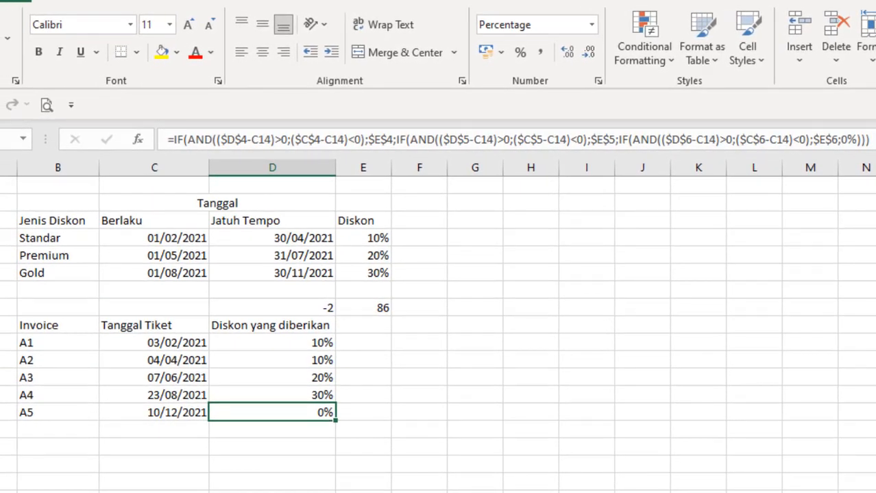
Review the ticket dates and assigned discounts of invoices A1 to A5.
{"action": "key", "text": "Up"}
{"action": "key", "text": "Up"}
{"action": "key", "text": "Up"}
{"action": "key", "text": "Up"}
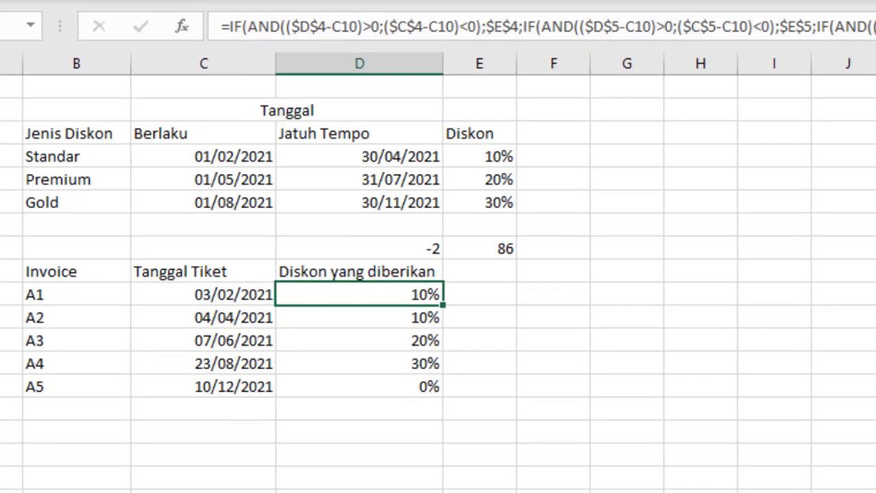
{"action": "key", "text": "Left"}
{"action": "key", "text": "Down"}
{"action": "key", "text": "Down"}
{"action": "key", "text": "Down"}
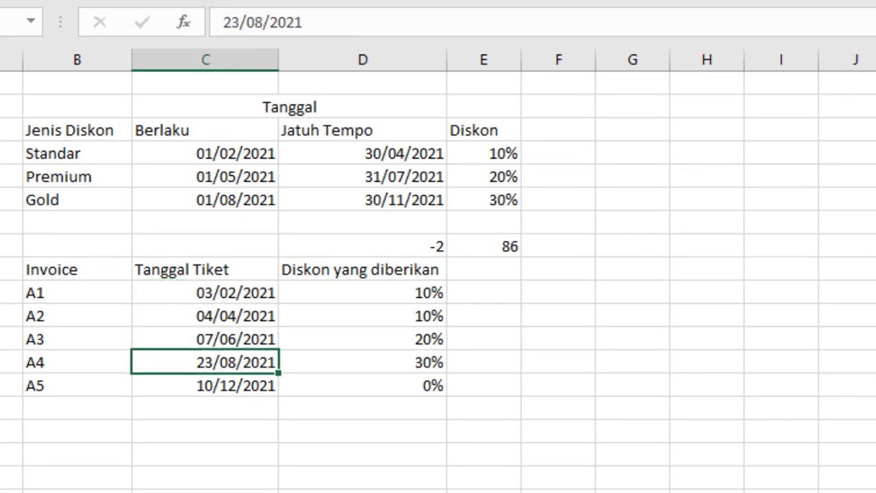
{"action": "key", "text": "Down"}
{"action": "key", "text": "Right"}
{"action": "key", "text": "Up"}
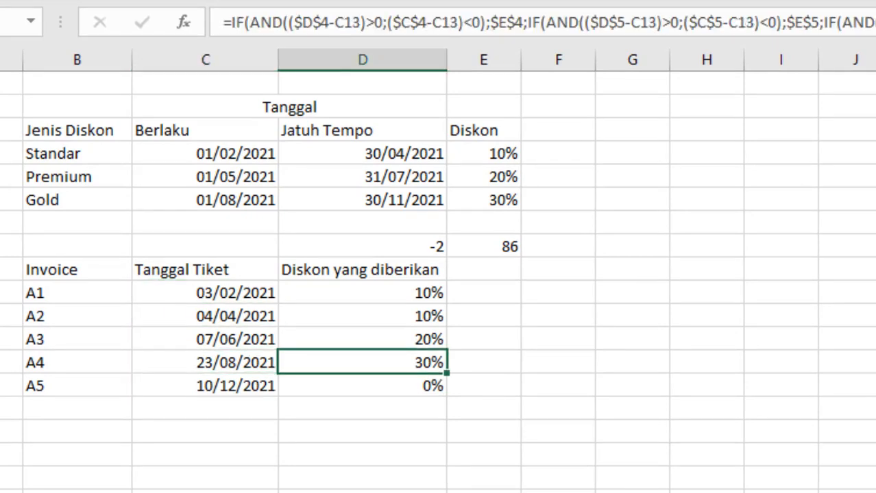
Compare the Gold discount in E6 with the invoices' ticket dates down to invoice A5.
{"action": "key", "text": "Up"}
{"action": "key", "text": "Up"}
{"action": "key", "text": "Up"}
{"action": "key", "text": "Up"}
{"action": "key", "text": "Up"}
{"action": "key", "text": "Up"}
{"action": "key", "text": "Up"}
{"action": "key", "text": "Right"}
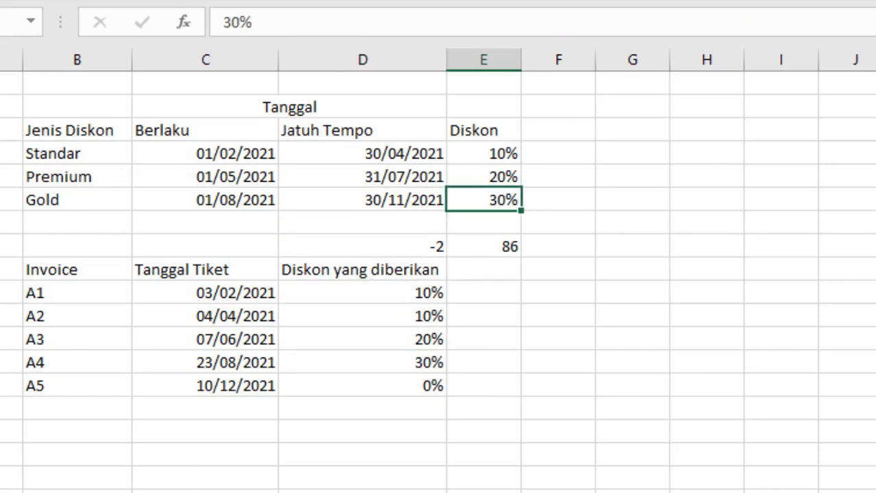
{"action": "key", "text": "Down"}
{"action": "key", "text": "Down"}
{"action": "key", "text": "Down"}
{"action": "key", "text": "Down"}
{"action": "key", "text": "Down"}
{"action": "key", "text": "Down"}
{"action": "key", "text": "Left"}
{"action": "key", "text": "Left"}
{"action": "key", "text": "Down"}
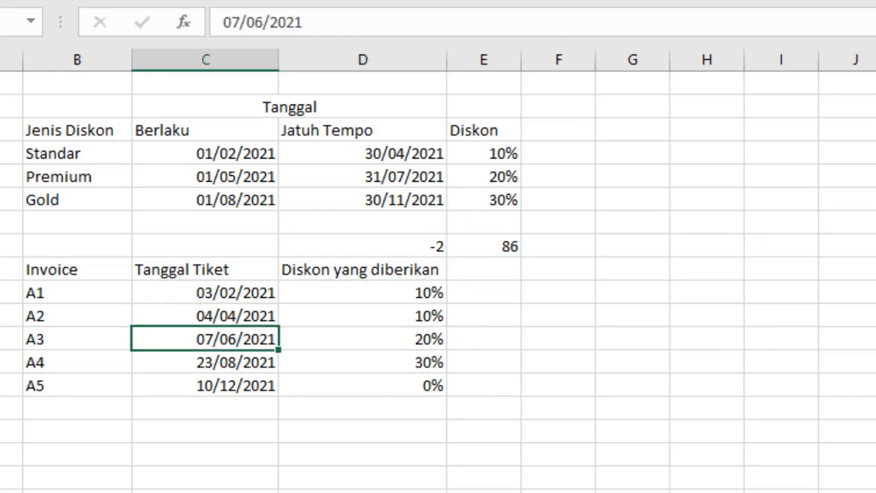
{"action": "key", "text": "Down"}
{"action": "key", "text": "Down"}
{"action": "key", "text": "Down"}
{"action": "key", "text": "Down"}
{"action": "key", "text": "Down"}
{"action": "key", "text": "Up"}
{"action": "key", "text": "Up"}
{"action": "key", "text": "Up"}
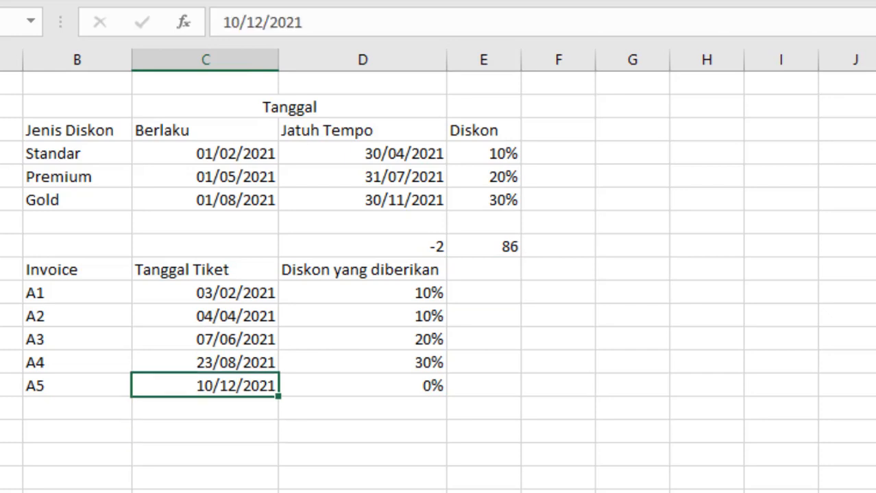
Copy the D14 discount formula into the empty cells of column D from D15 downward.
{"action": "key", "text": "Right"}
{"action": "key", "text": "ctrl+c"}
{"action": "key", "text": "Down"}
{"action": "key", "text": "shift+Down"}
{"action": "key", "text": "shift+Down"}
{"action": "key", "text": "shift+Down"}
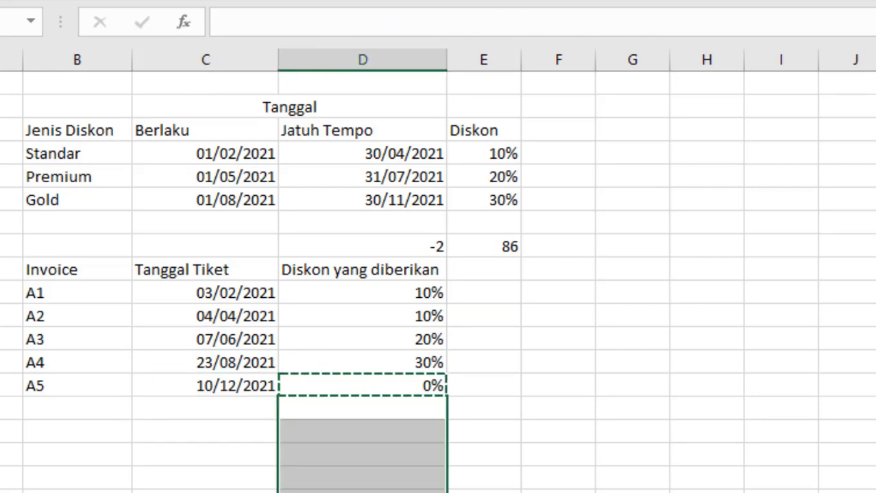
{"action": "key", "text": "ctrl+v"}
{"action": "key", "text": "Escape"}
Enter the ticket date 7/9/2021 in C15 to test the copied discount formula.
{"action": "key", "text": "Left"}
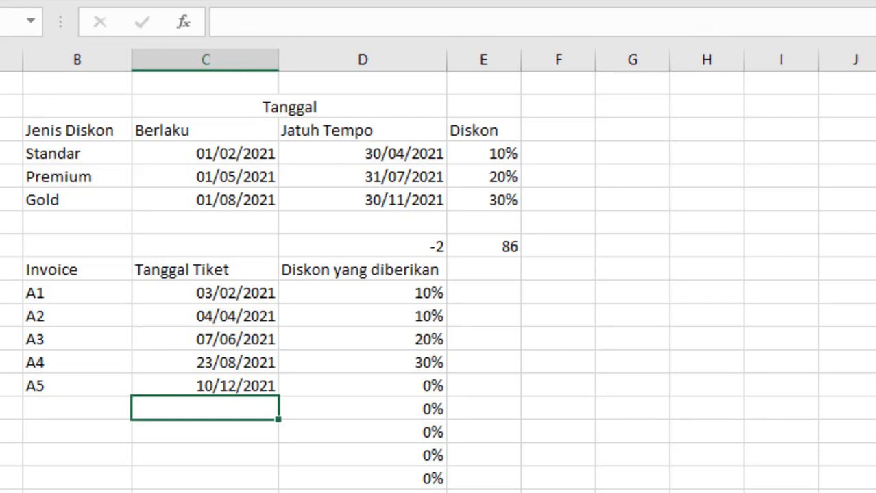
{"action": "type", "text": "7/"}
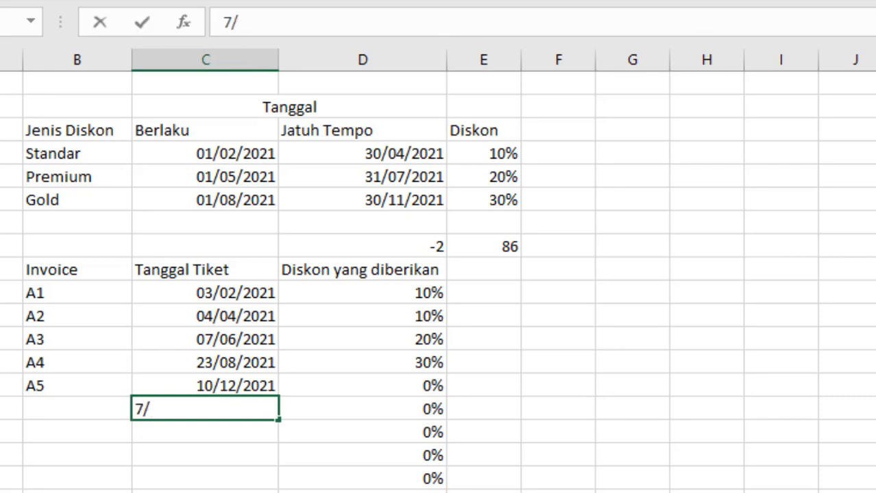
{"action": "type", "text": "9/20"}
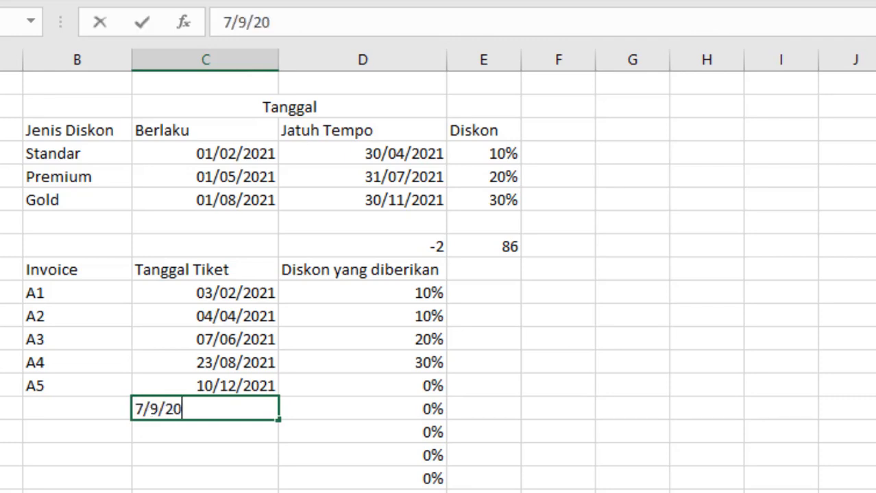
{"action": "type", "text": "11"}
{"action": "key", "text": "Return"}
{"action": "key", "text": "Return"}
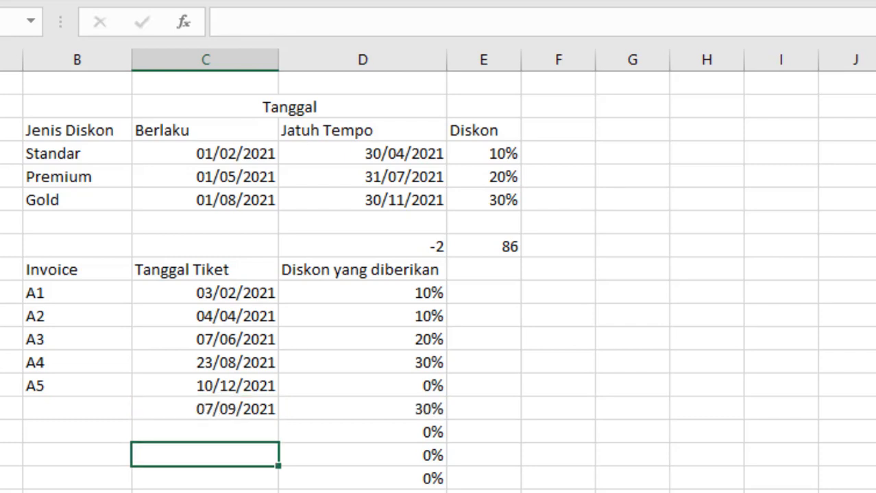
{"action": "key", "text": "Up"}
{"action": "key", "text": "Up"}
{"action": "key", "text": "Down"}
{"action": "key", "text": "Down"}
{"action": "key", "text": "Down"}
{"action": "key", "text": "Down"}
{"action": "key", "text": "Down"}
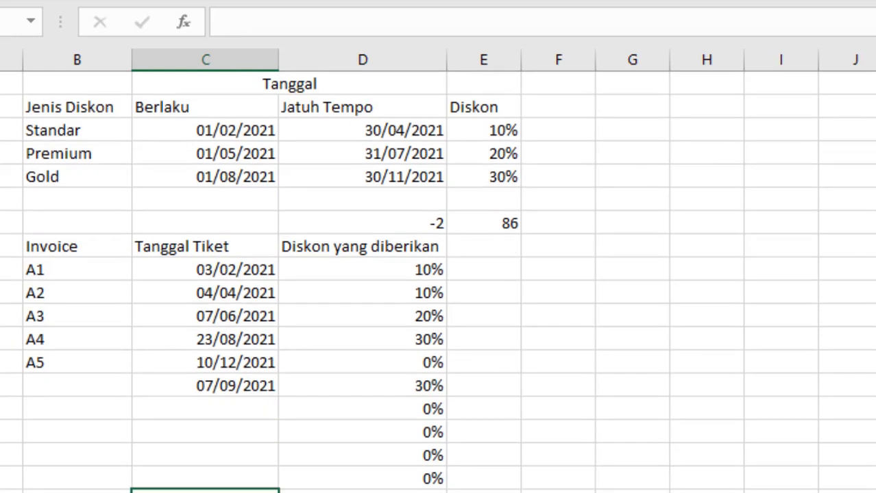
{"action": "key", "text": "Up"}
{"action": "key", "text": "Up"}
{"action": "key", "text": "Up"}
{"action": "key", "text": "Up"}
{"action": "key", "text": "Up"}
{"action": "key", "text": "Up"}
{"action": "key", "text": "Up"}
{"action": "key", "text": "Up"}
{"action": "key", "text": "Up"}
{"action": "key", "text": "Up"}
{"action": "key", "text": "Up"}
{"action": "key", "text": "Up"}
{"action": "key", "text": "Up"}
{"action": "key", "text": "Up"}
{"action": "key", "text": "Up"}
{"action": "key", "text": "Up"}
{"action": "key", "text": "Up"}
{"action": "key", "text": "Up"}
{"action": "key", "text": "Up"}
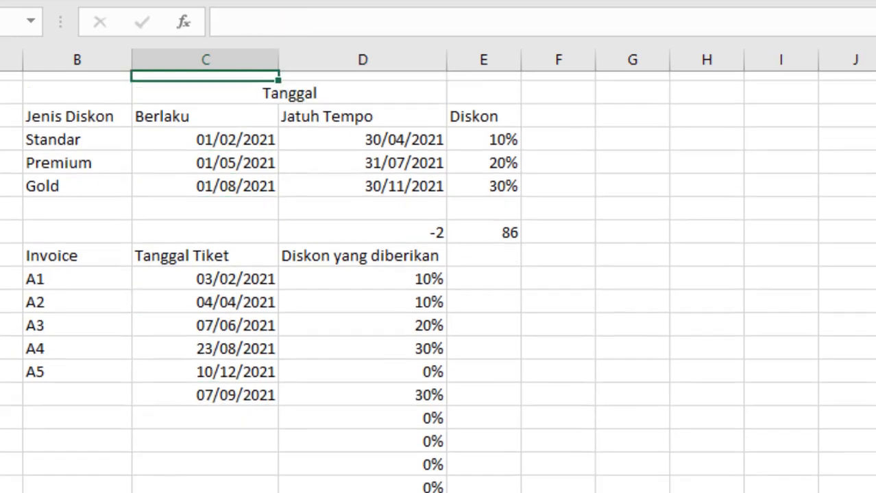
{"action": "key", "text": "Left"}
{"action": "key", "text": "Left"}
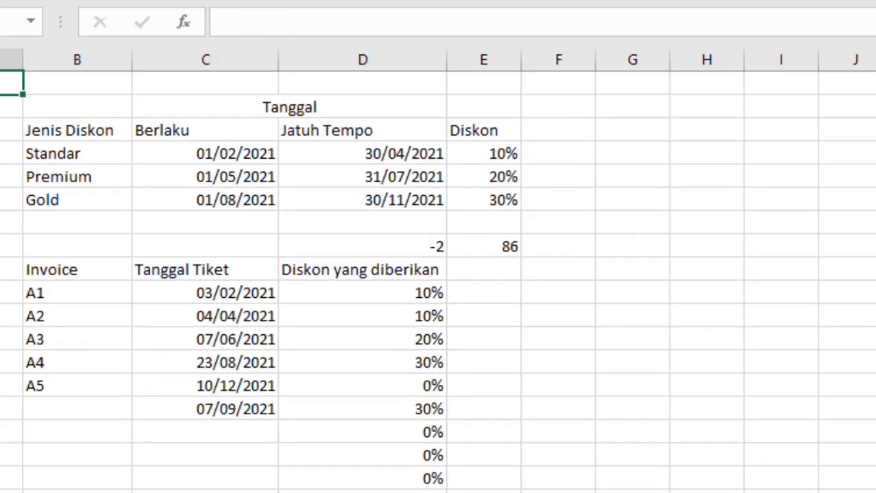